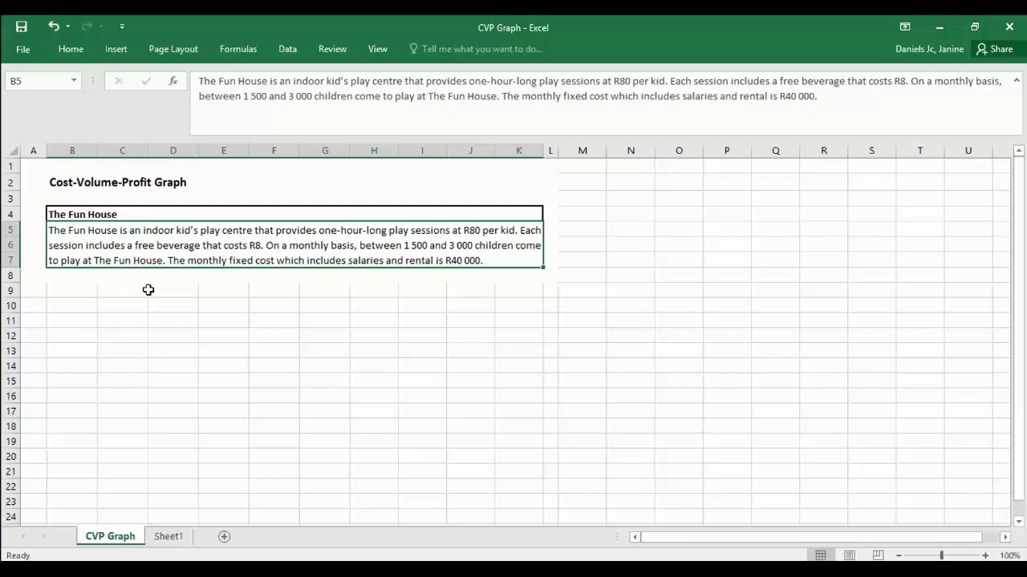
Step: Enter 'Activity (number of kids' in B9 and wrap the text onto several lines
left_click(82, 291)
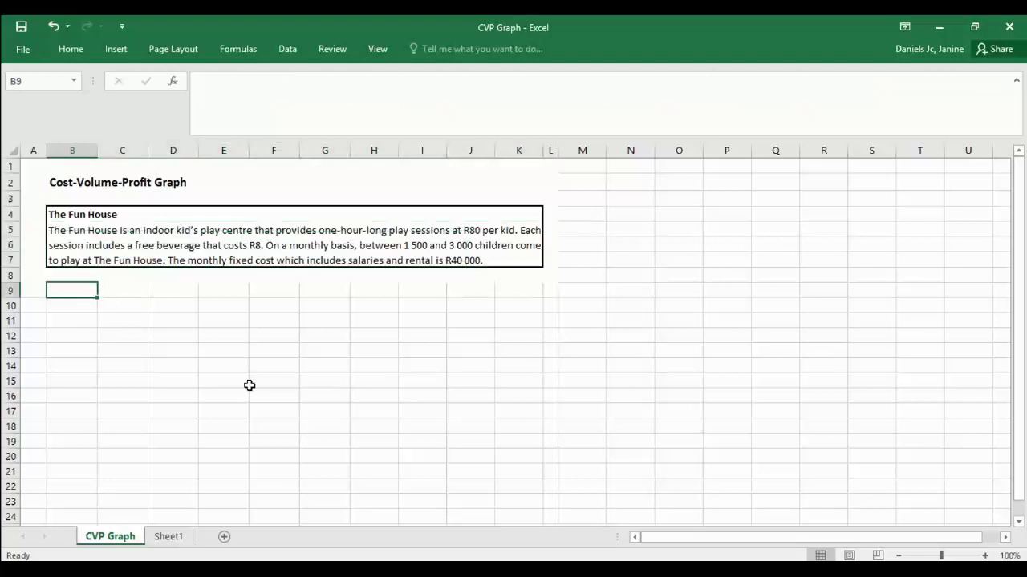
type("A")
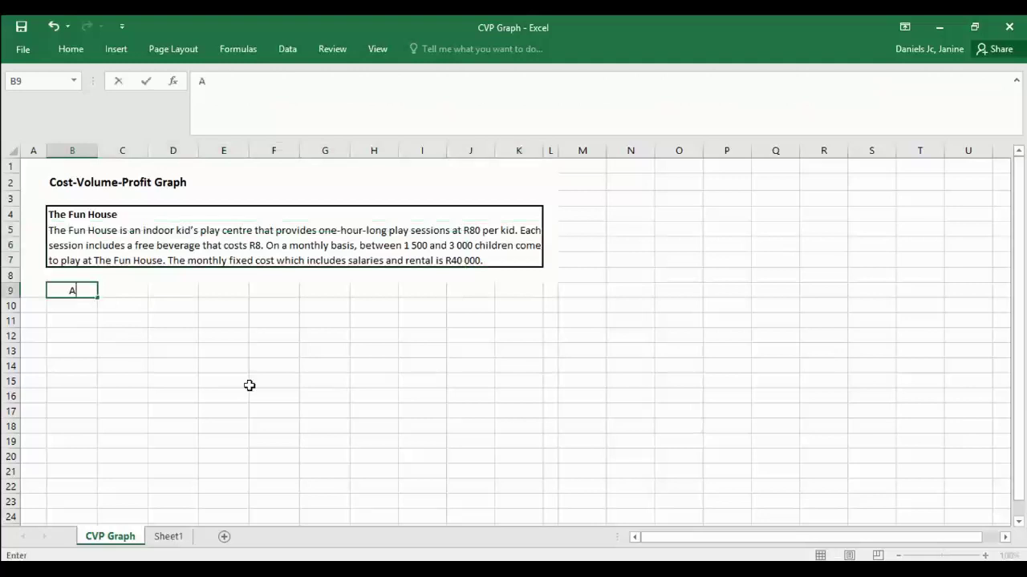
type("ctivity (number of k")
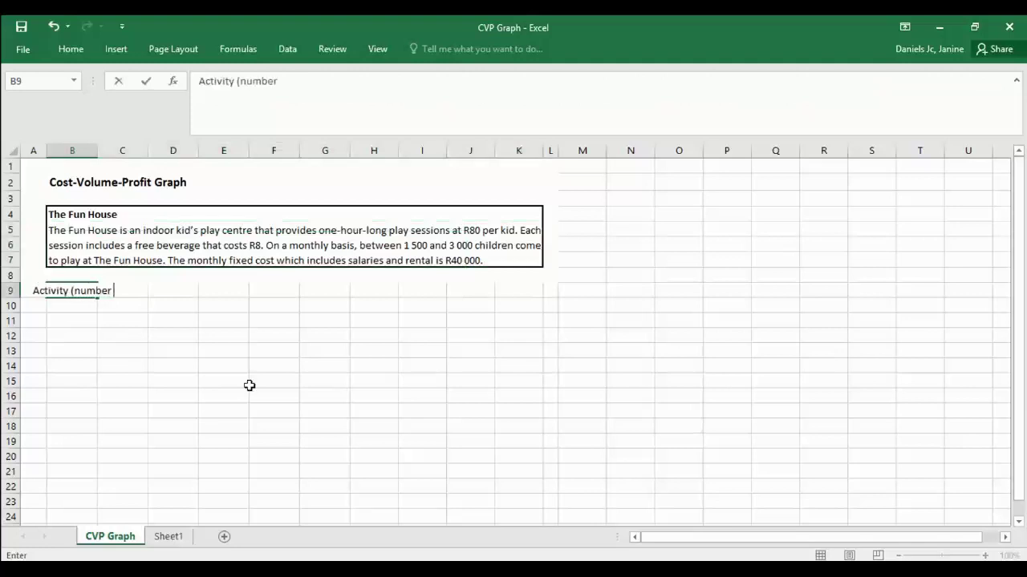
type("ids")
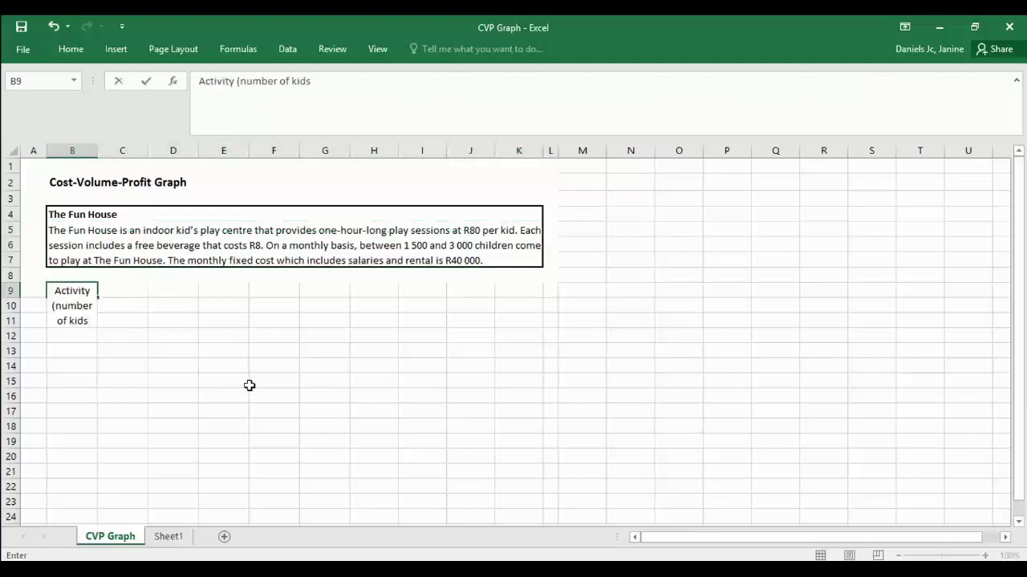
key("Return")
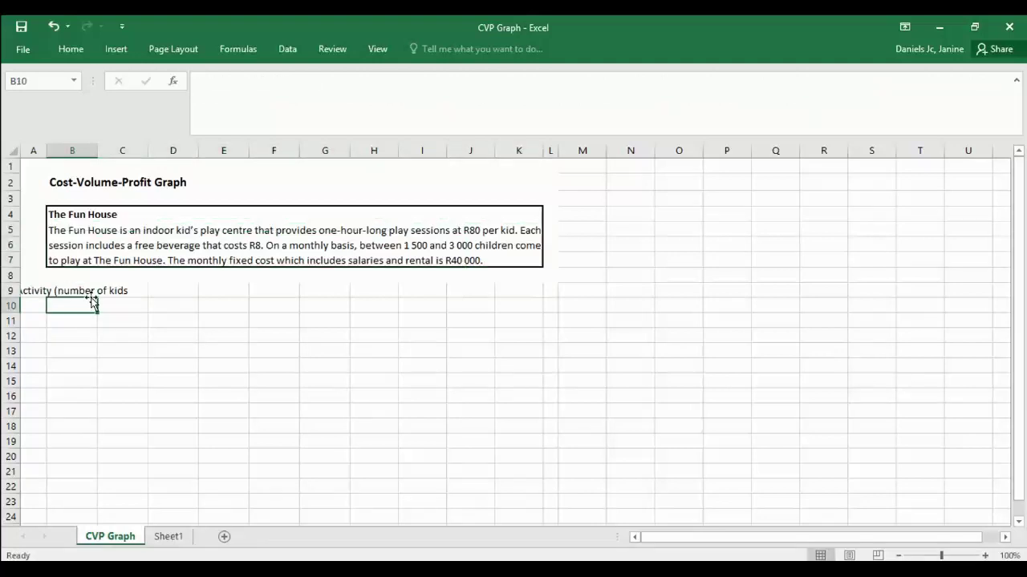
left_click(74, 290)
left_click(89, 48)
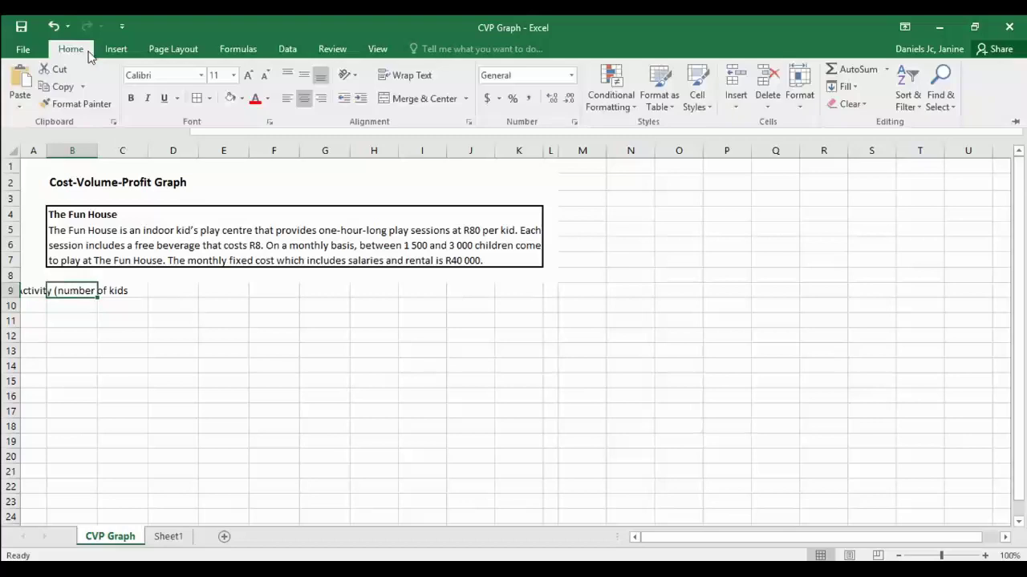
left_click(401, 75)
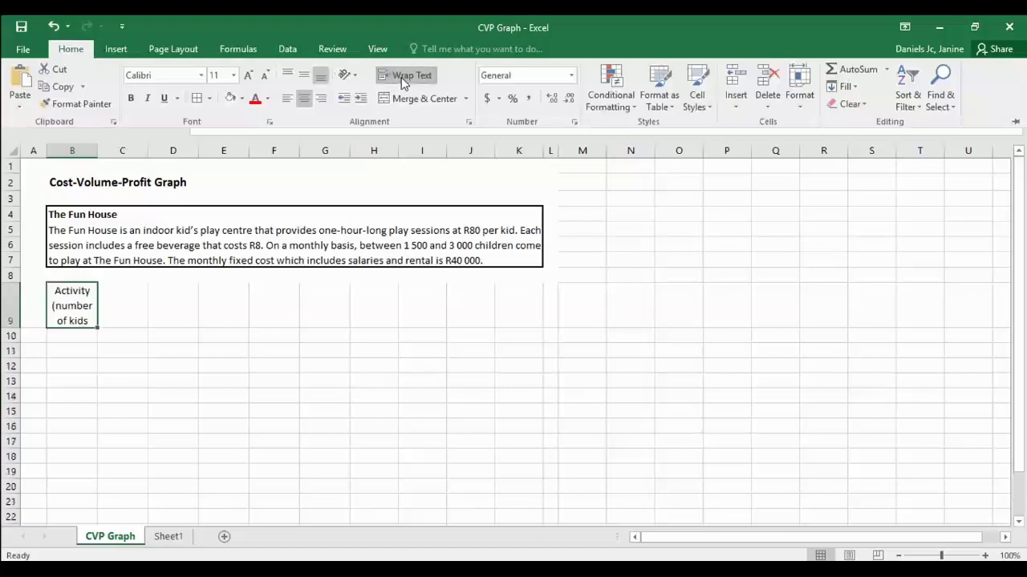
left_click(124, 312)
Step: Type the headings Fixed cost, Variable cost, Total cost and Revenue across C9 to F9
left_click(122, 308)
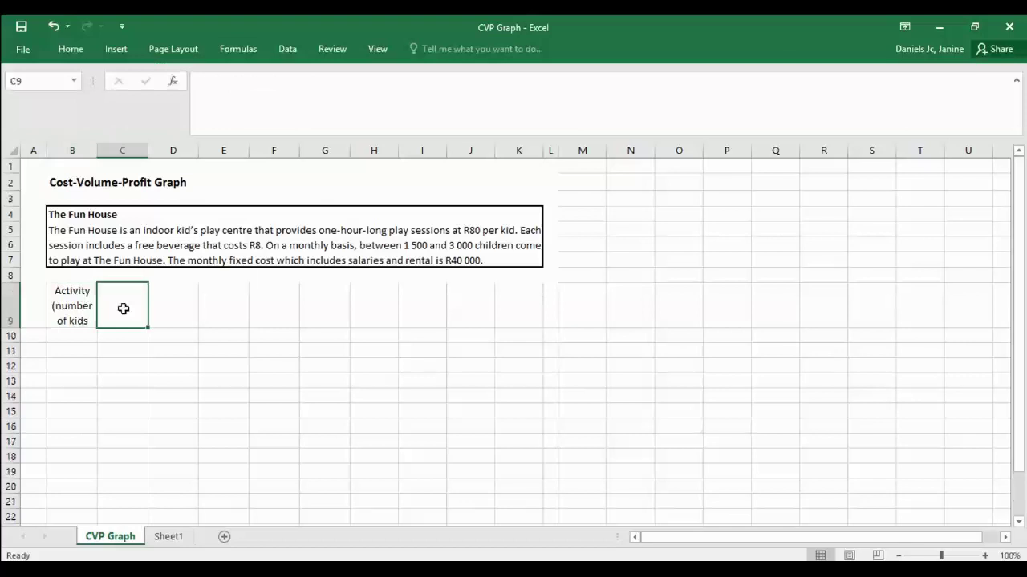
type("Fi")
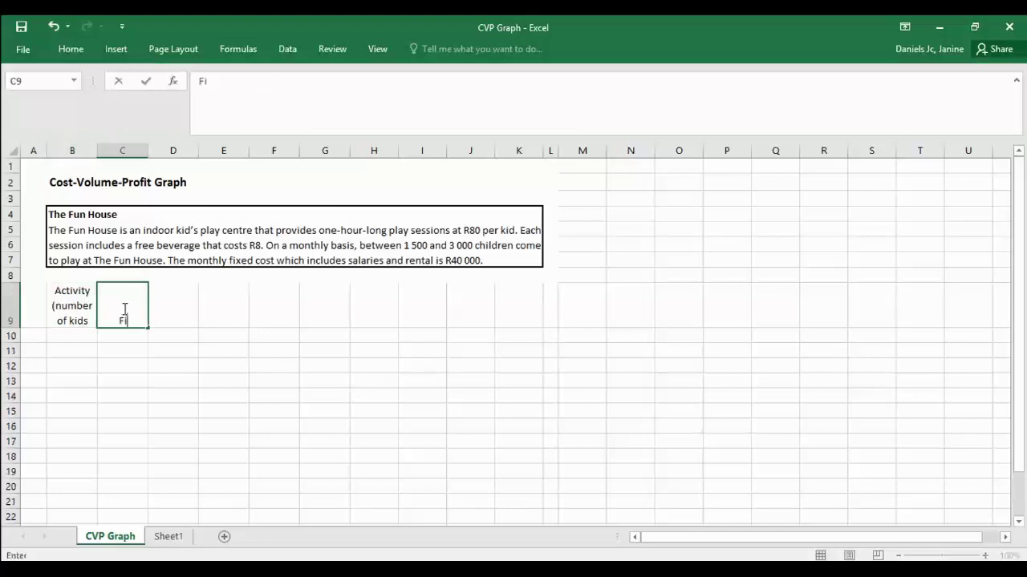
type("xed cost")
key("Tab")
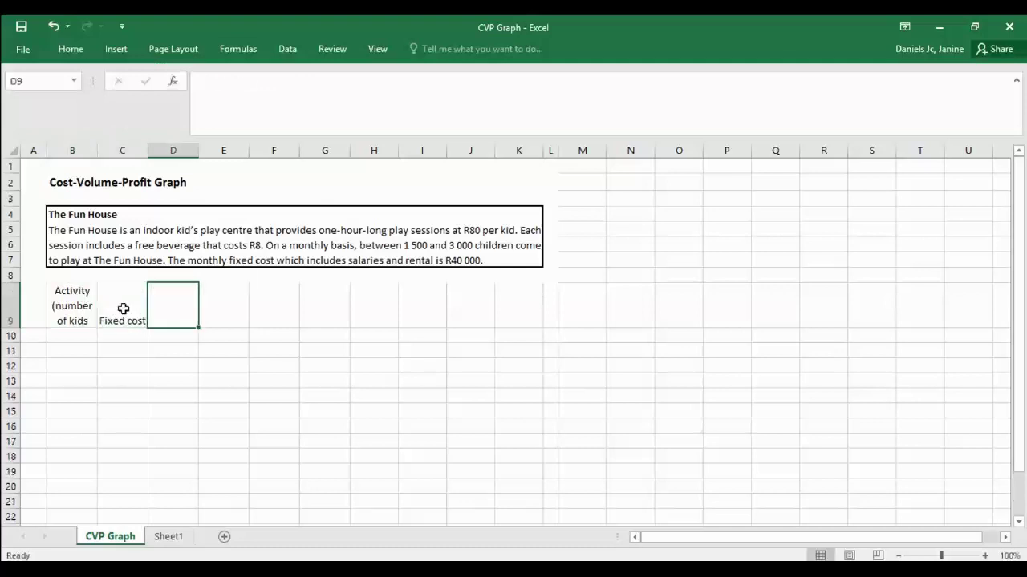
type("Varia")
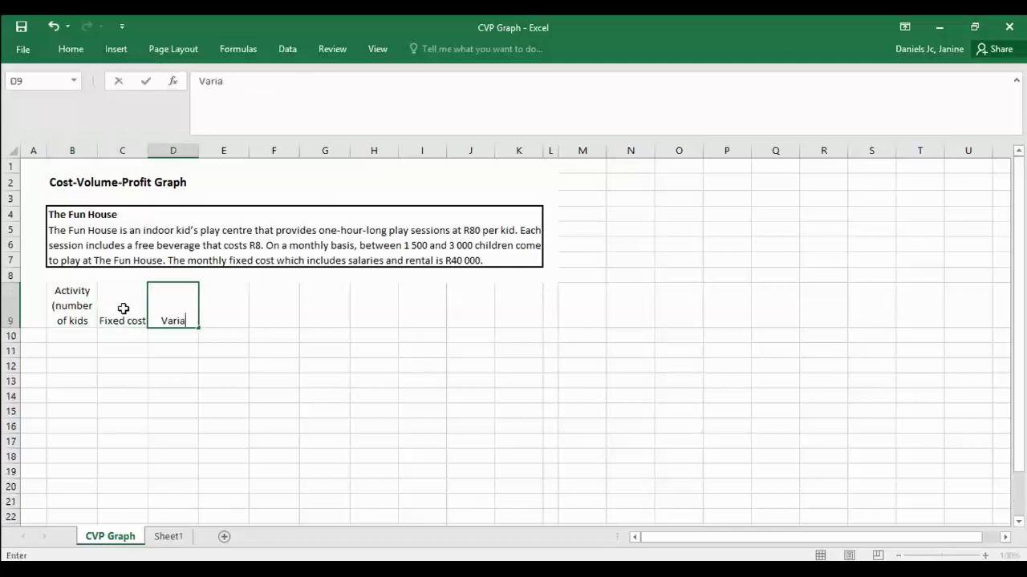
type("ble cost")
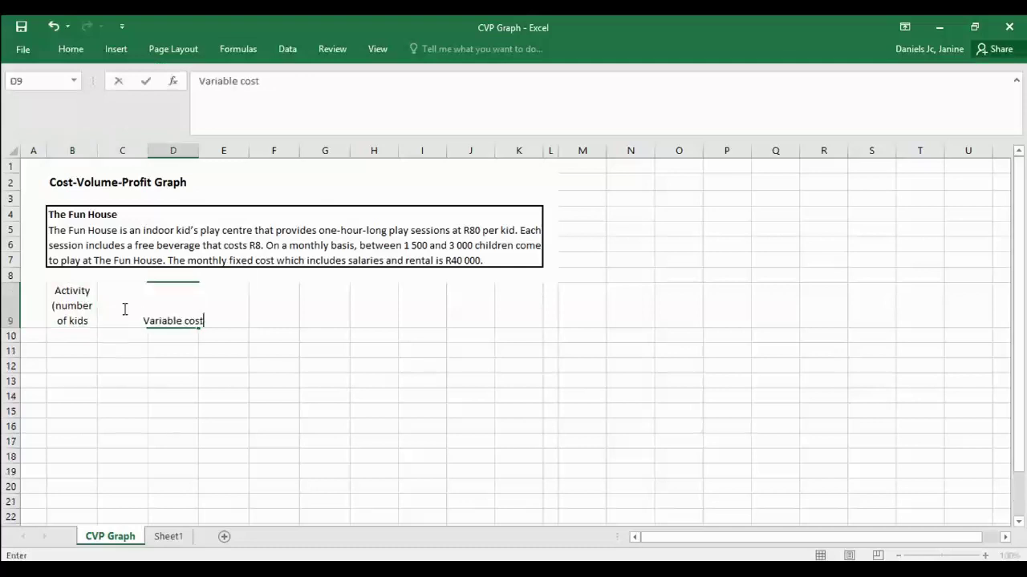
key("ctrl+Return")
key("Tab")
type("T")
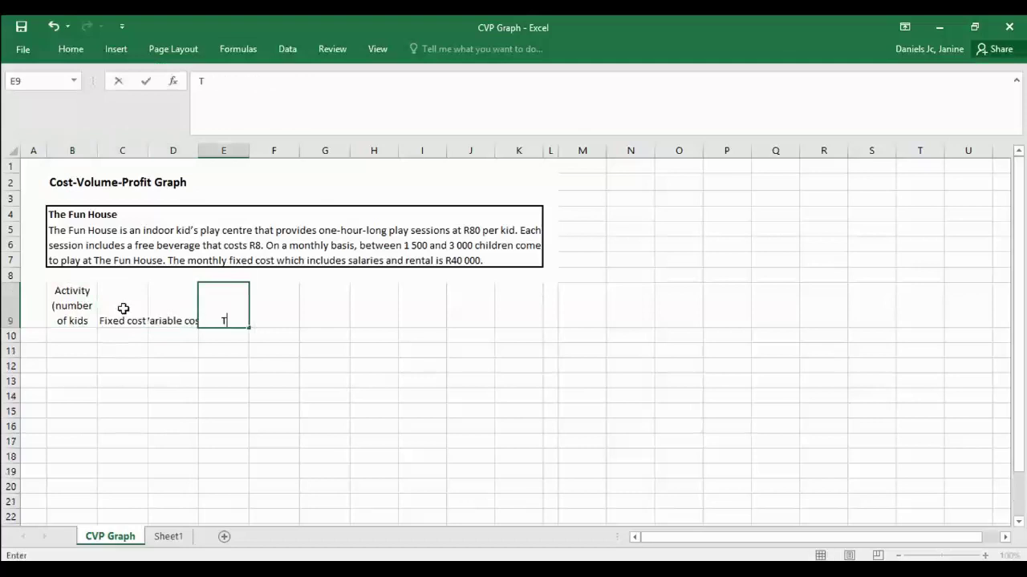
type("otal cost")
key("ctrl+Return")
key("Tab")
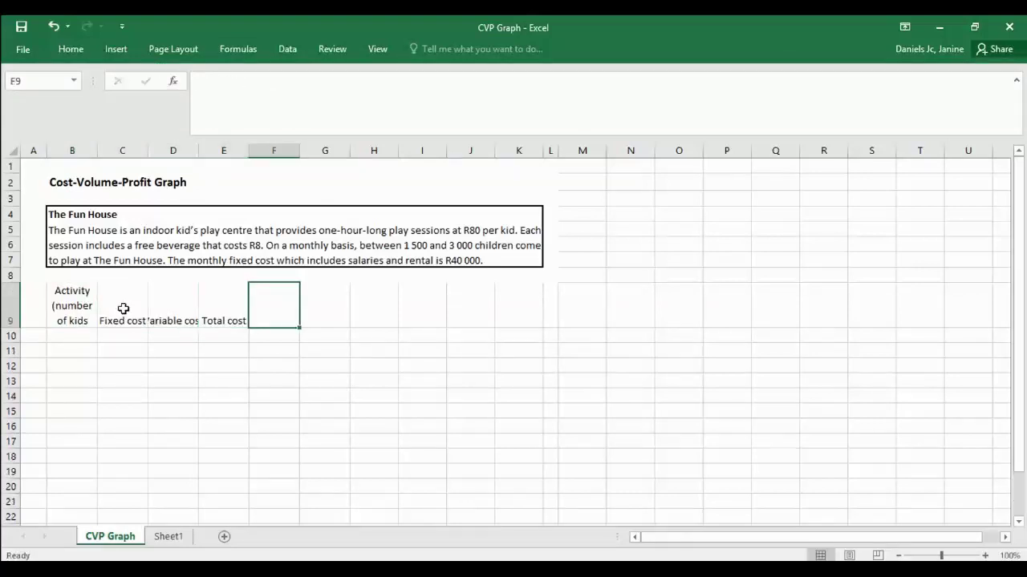
type("Reve")
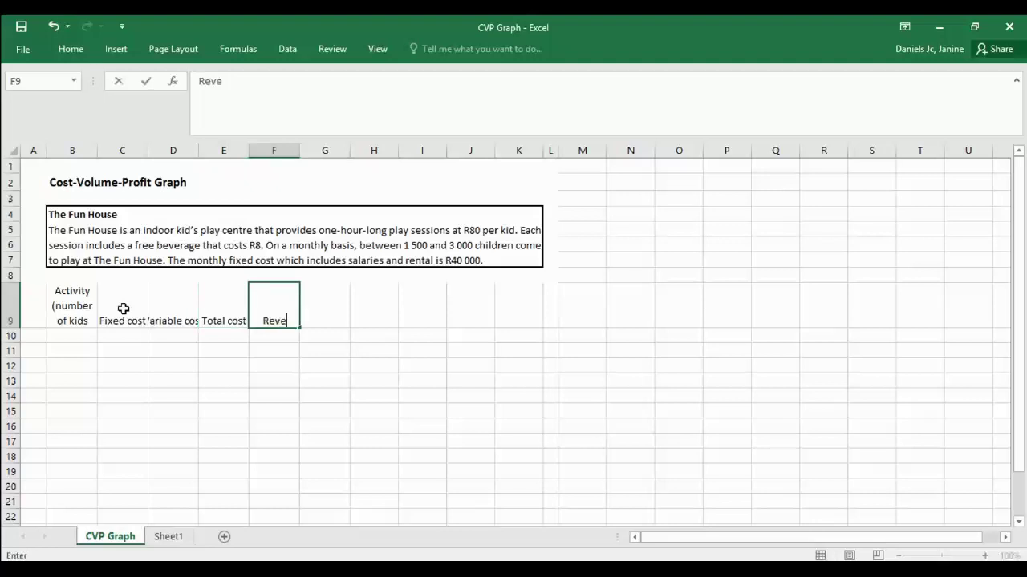
type("nue")
key("Return")
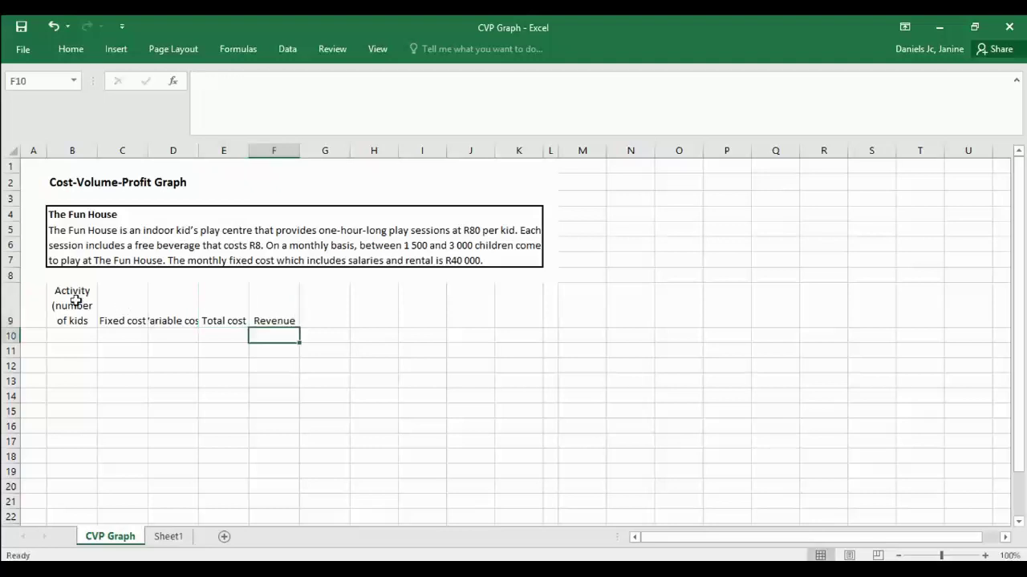
Step: Give header row B9:F9 wrap text, middle alignment and all borders
left_click_drag(76, 298, 259, 307)
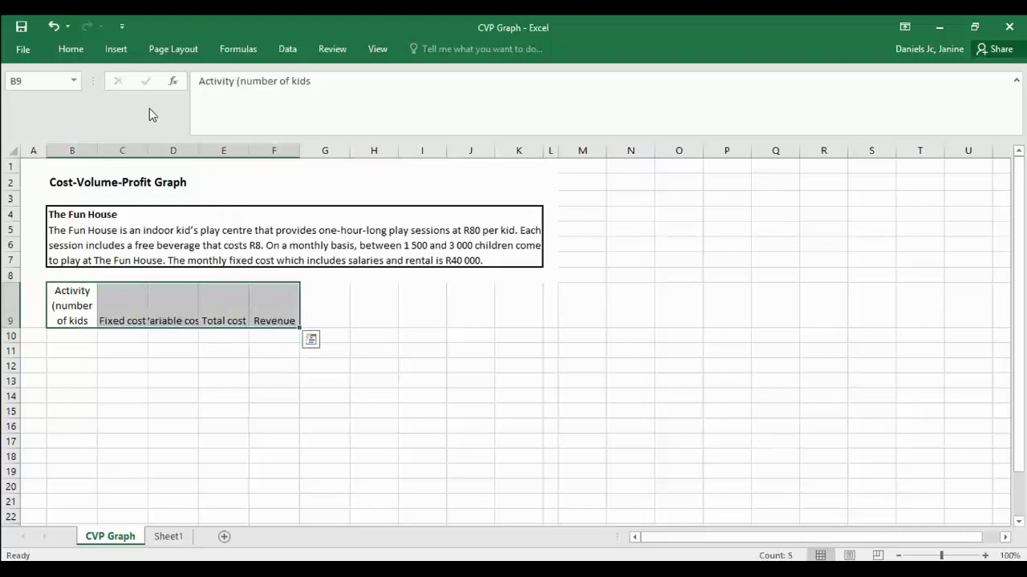
left_click(73, 50)
left_click(409, 75)
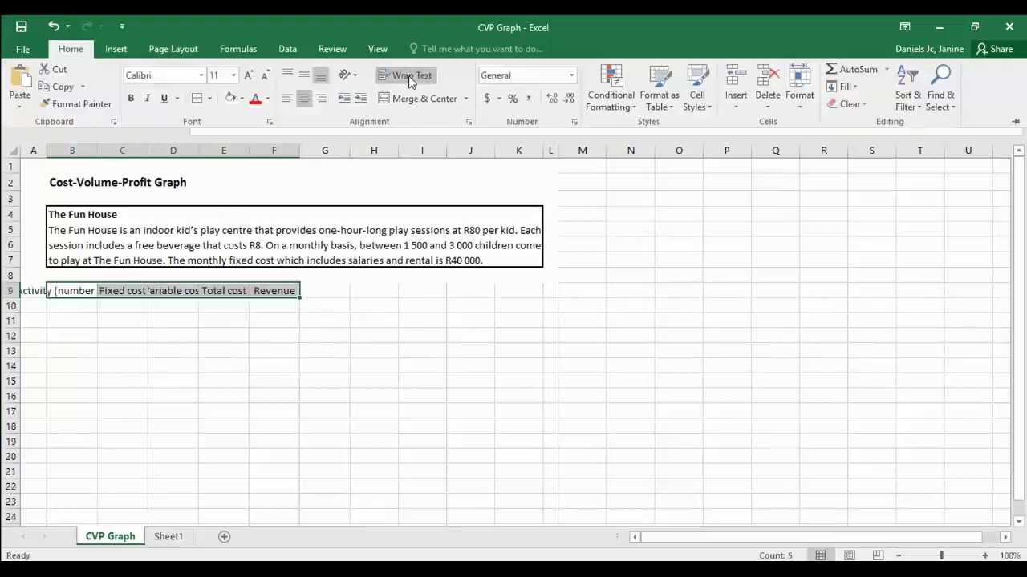
left_click(409, 76)
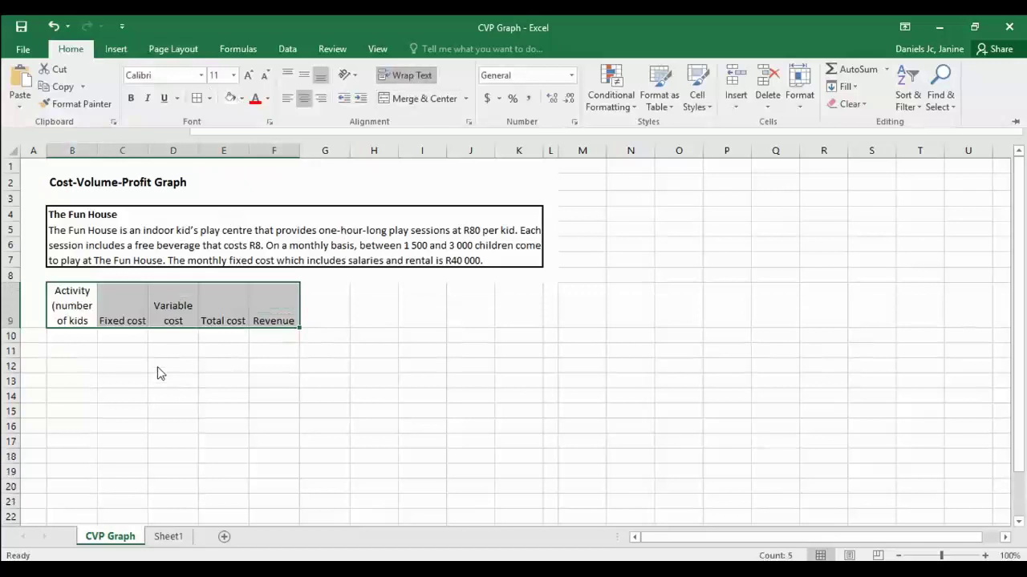
left_click(303, 77)
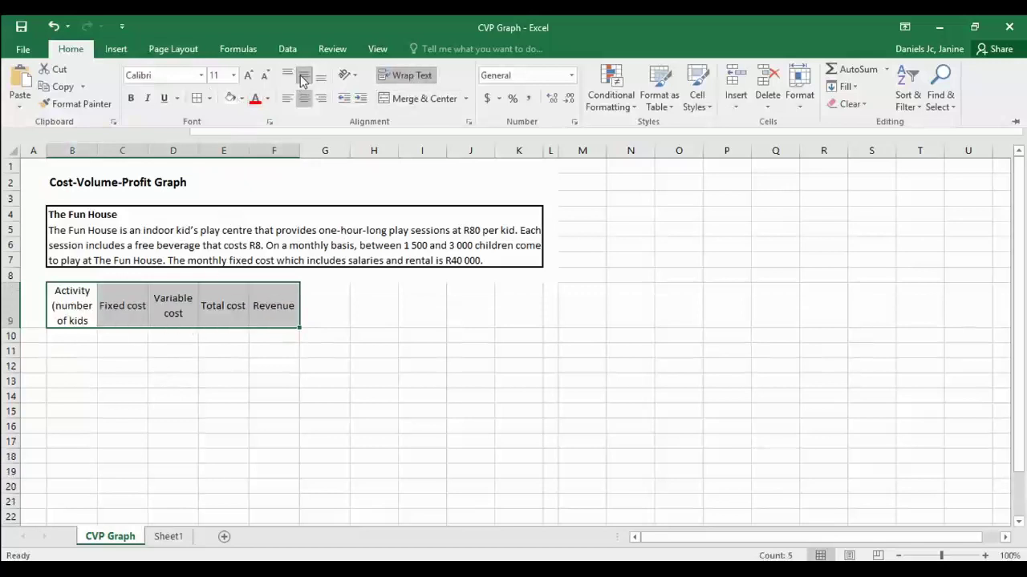
left_click(198, 99)
left_click(85, 365)
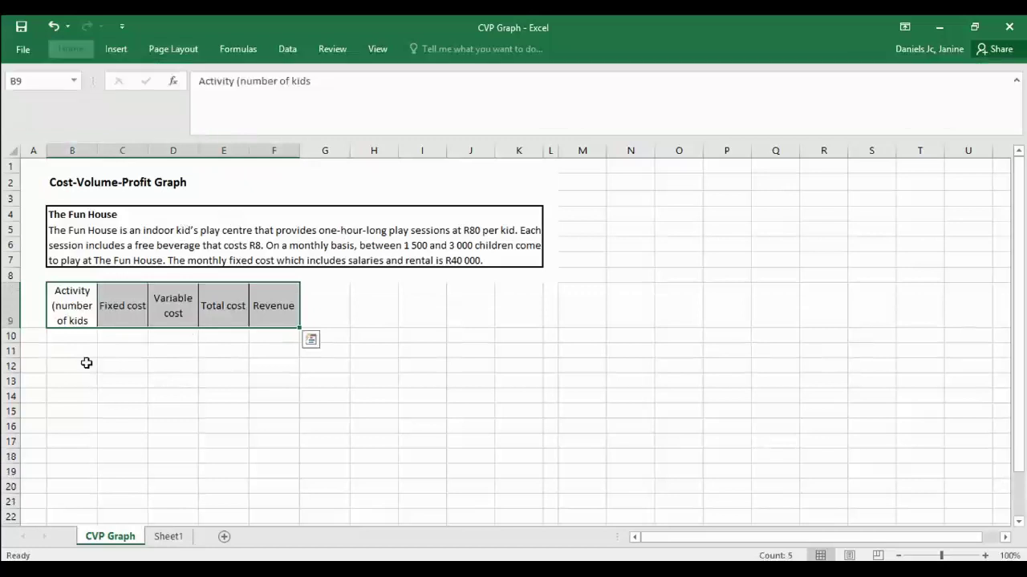
left_click(89, 364)
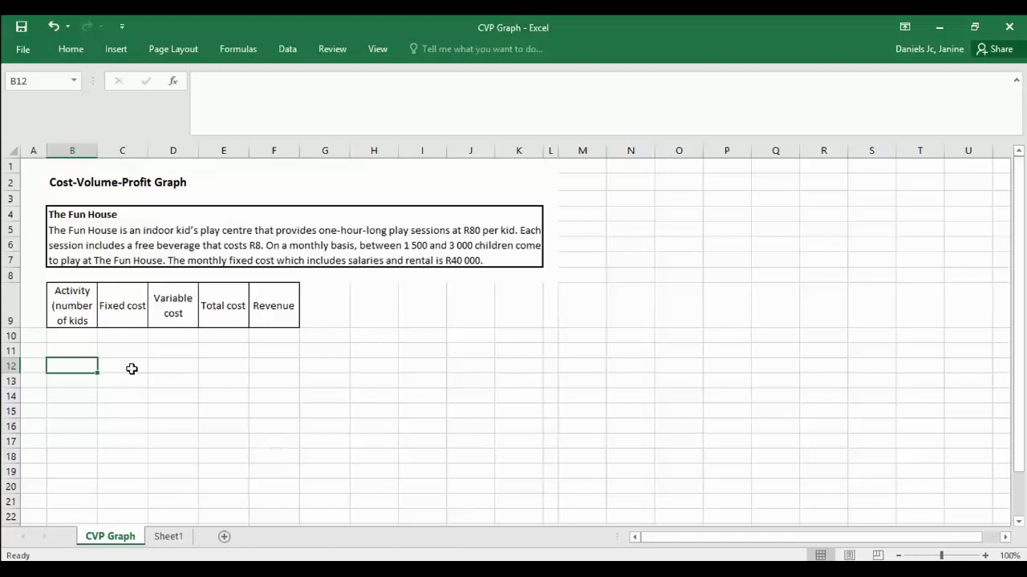
Step: Enter 0 as the first activity level in B10
left_click(83, 337)
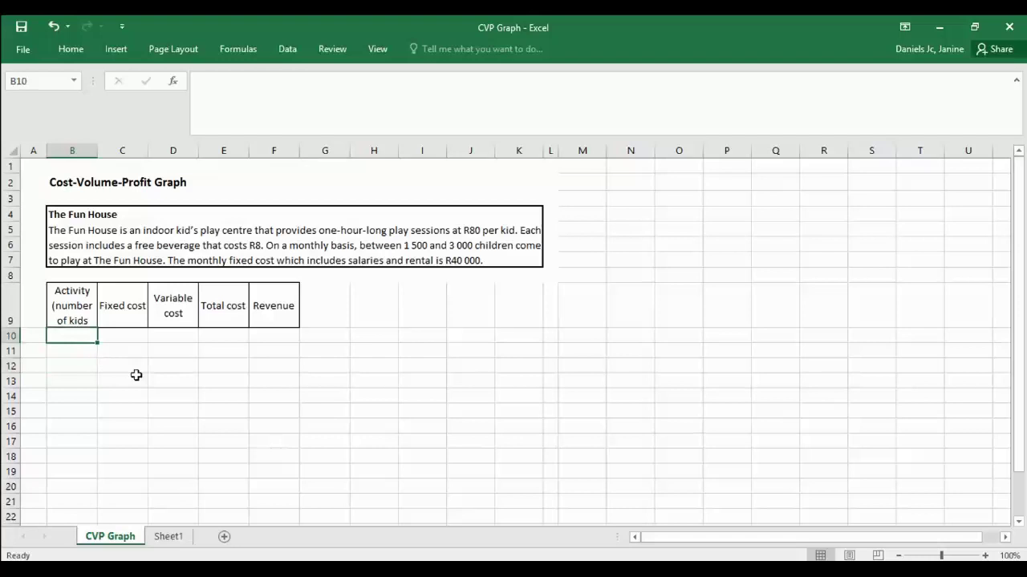
type("0")
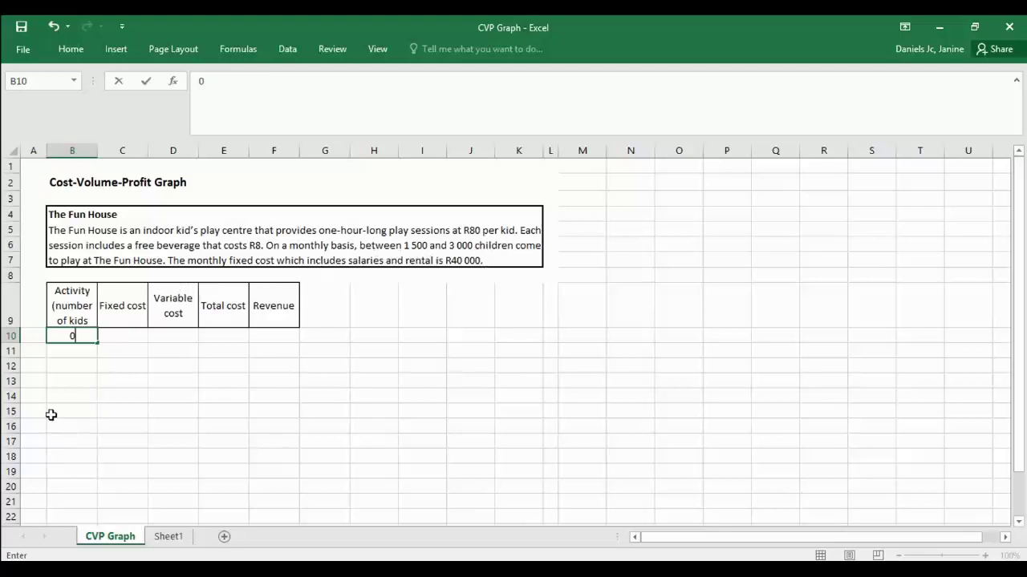
left_click(65, 352)
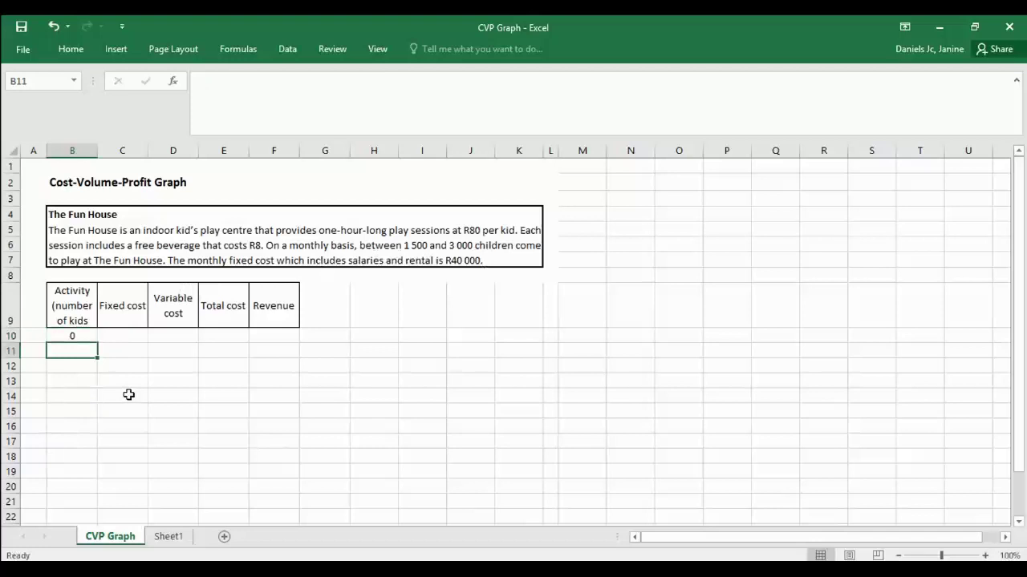
Step: Fill B11:B22 with a +200 formula, then clear those values again
type("=")
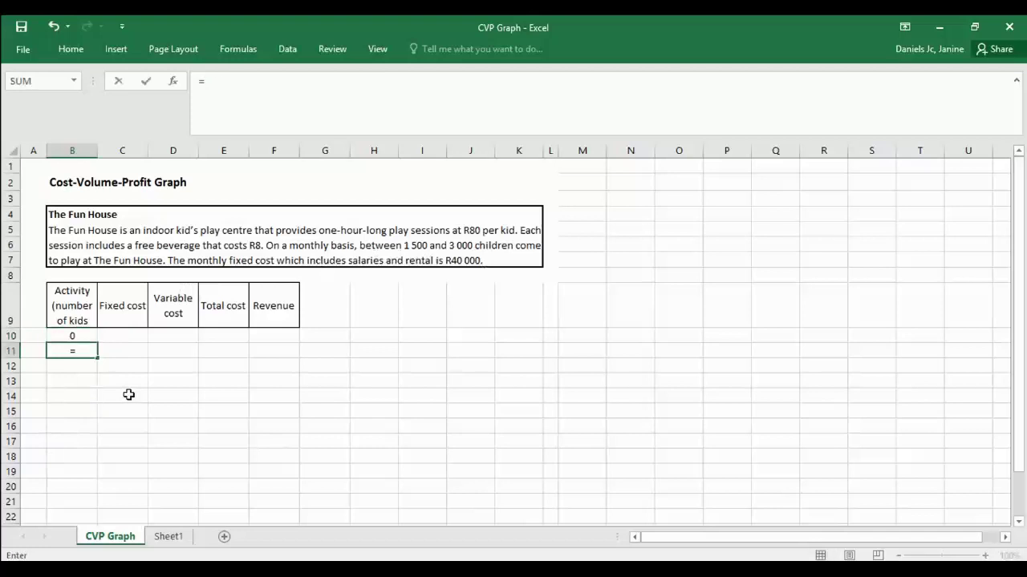
key("Up")
type("+200")
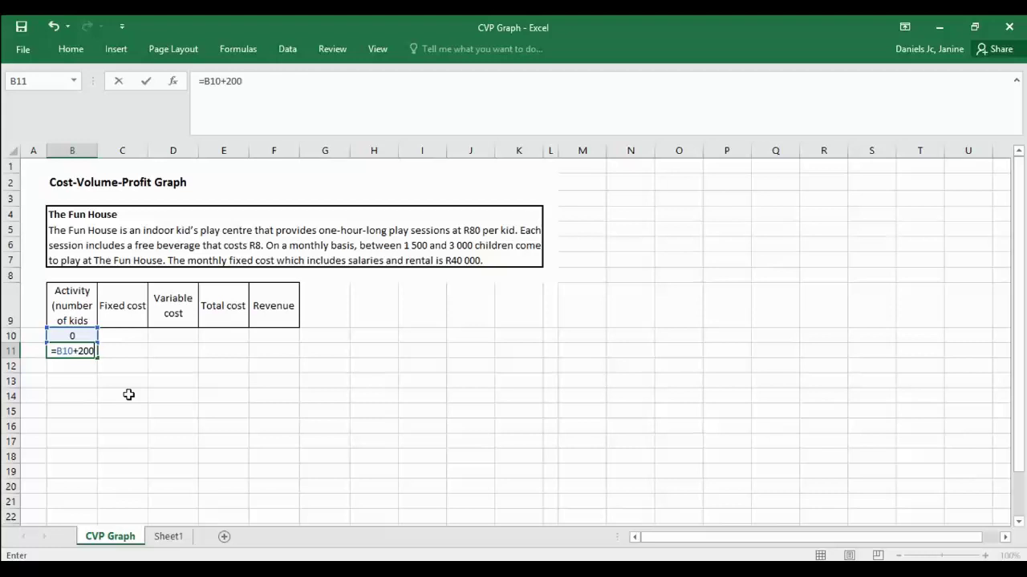
key("Return")
key("Up")
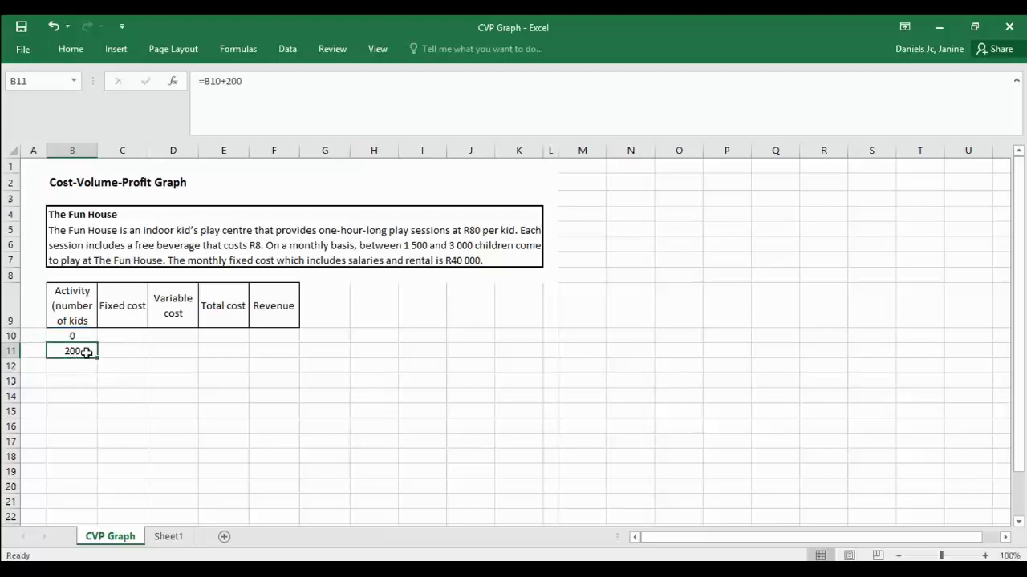
left_click_drag(98, 360, 88, 513)
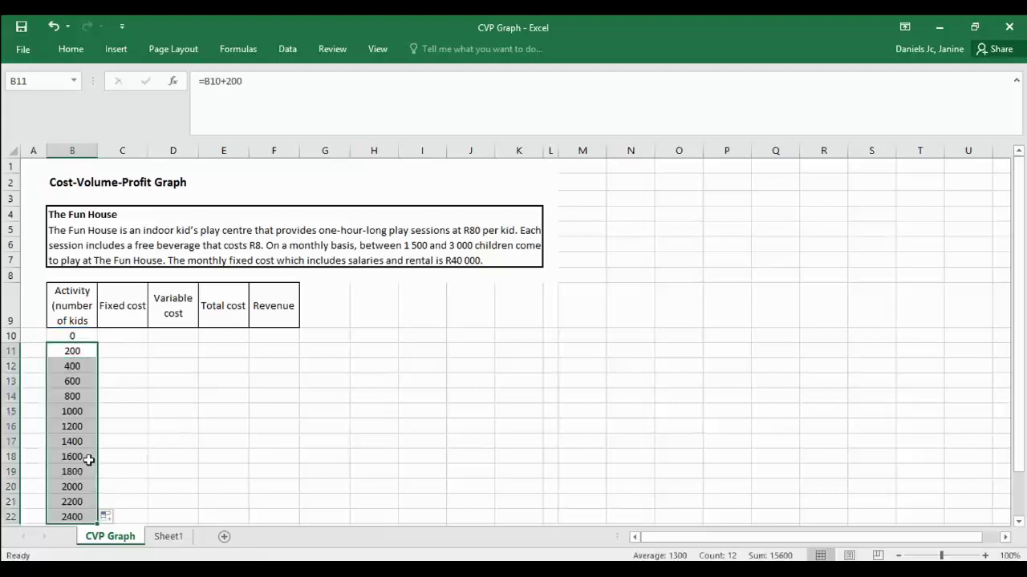
key("Delete")
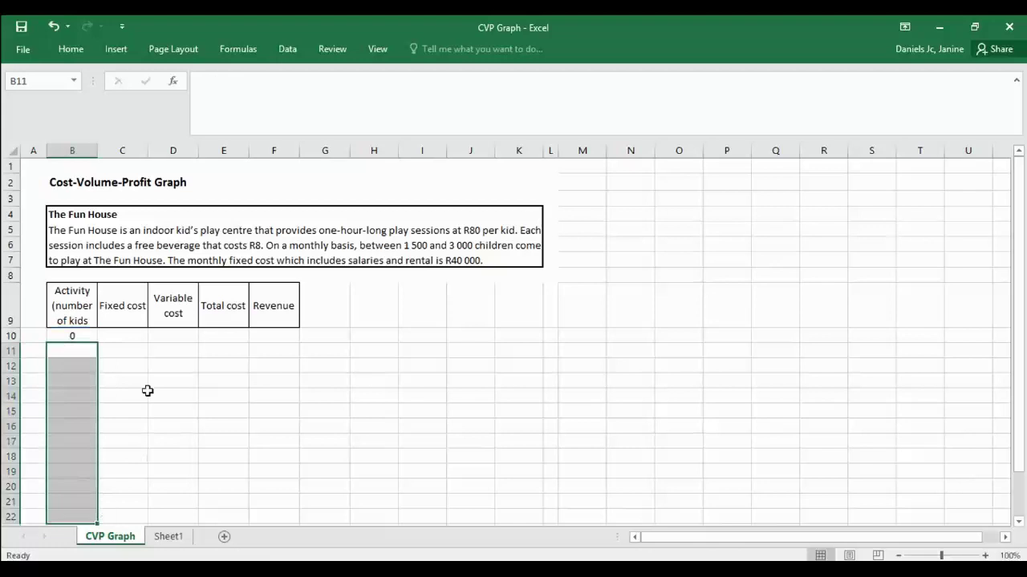
left_click(88, 353)
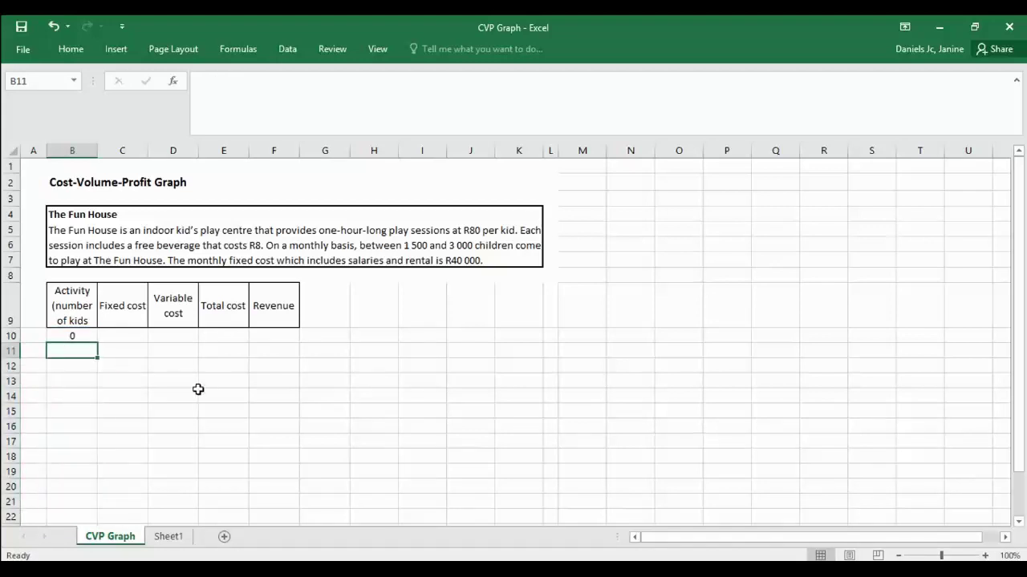
Step: Enter the formula =B10+200 in B11
type("=")
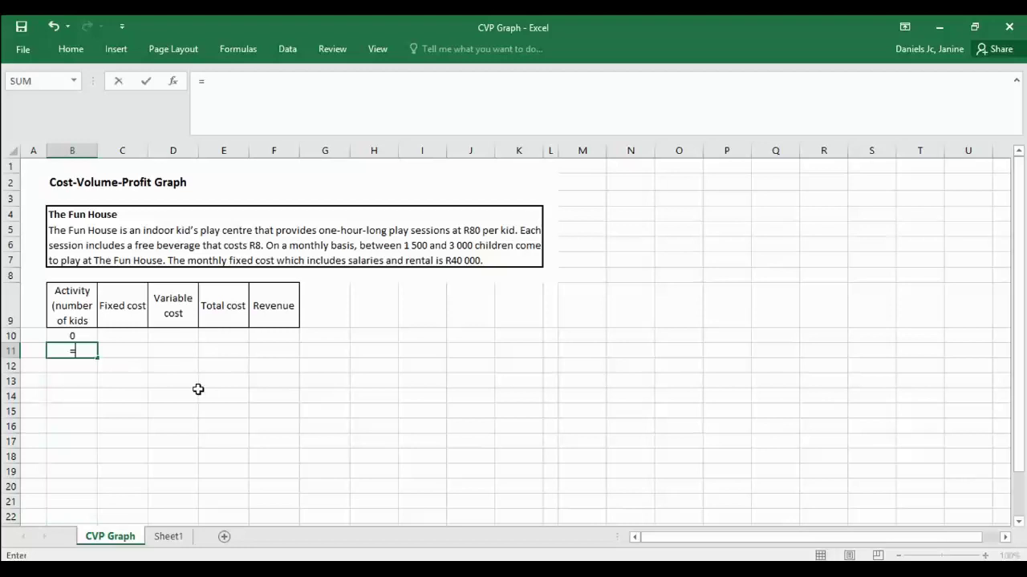
left_click(74, 335)
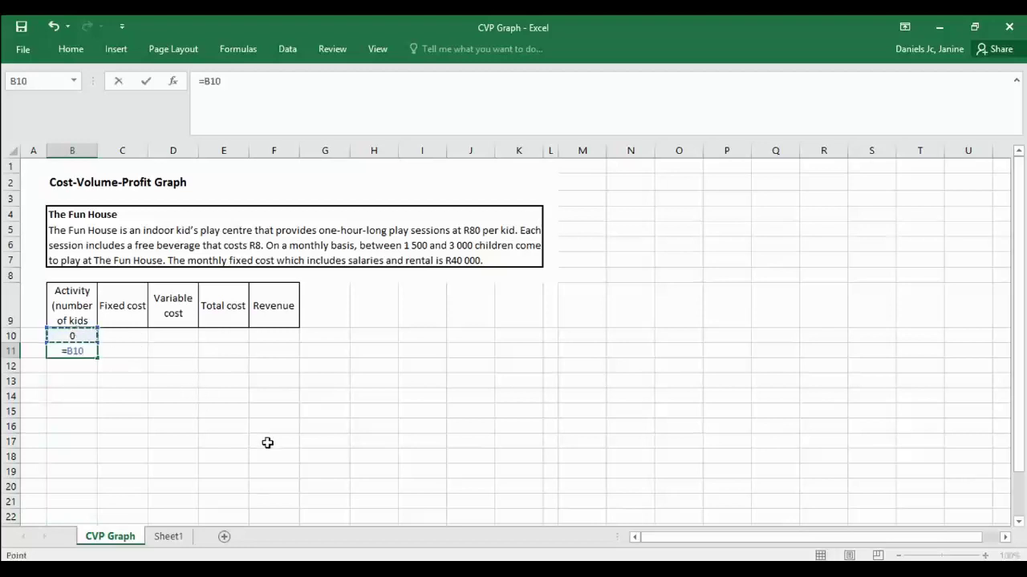
type("+200")
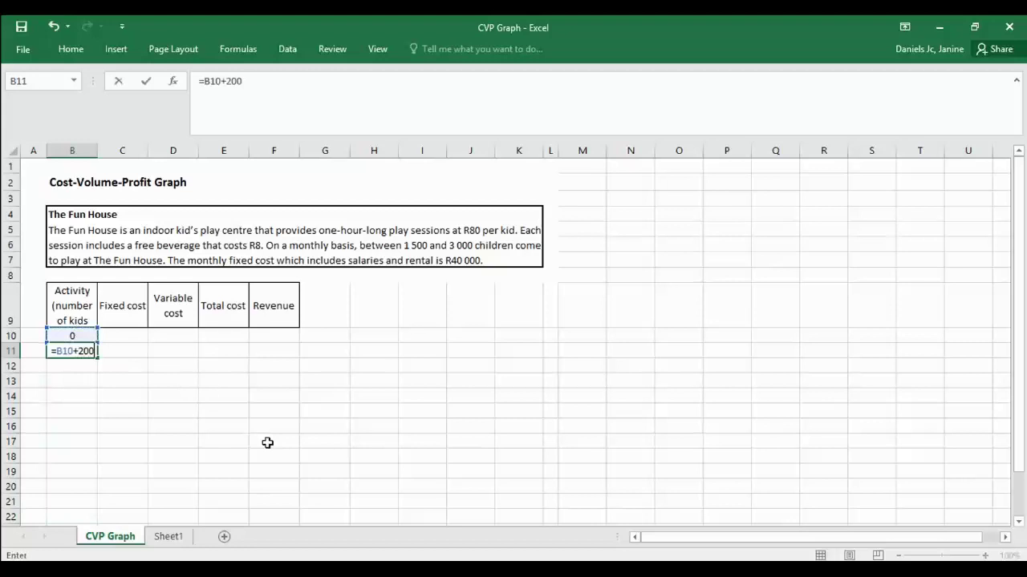
key("Return")
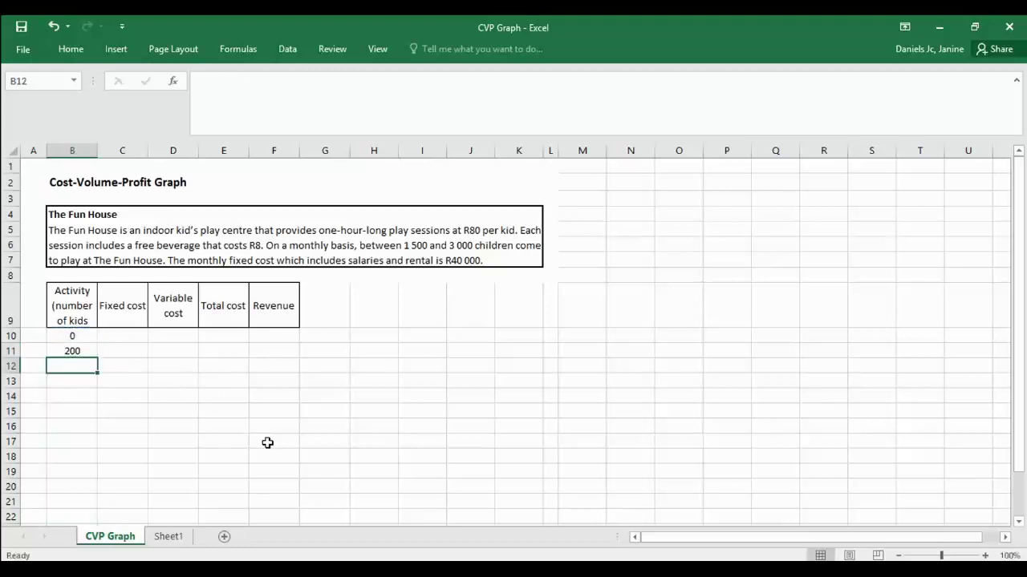
Step: Copy the +200 formula down column B, extending the activity series past 2400
left_click(86, 350)
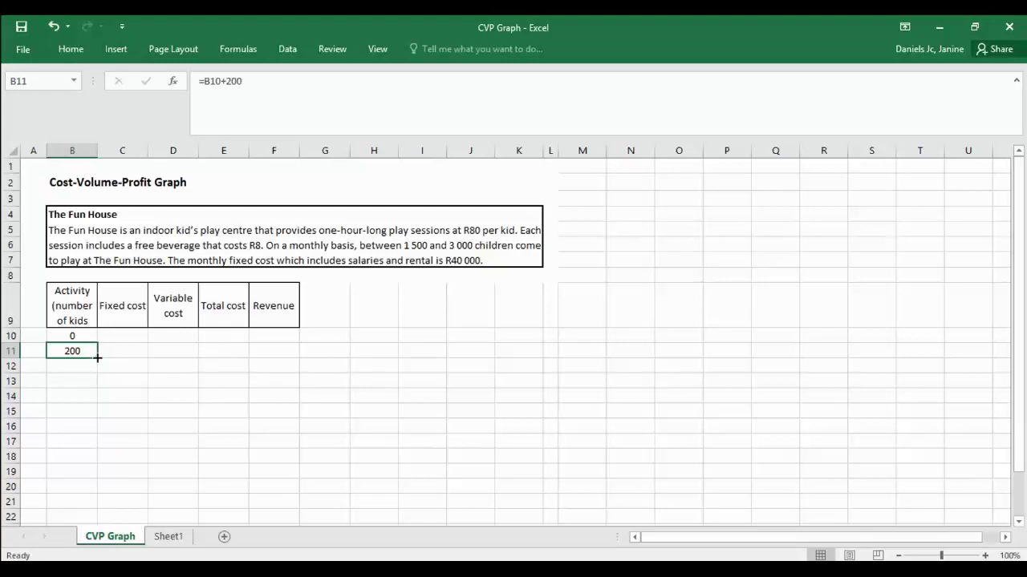
left_click_drag(97, 357, 97, 358)
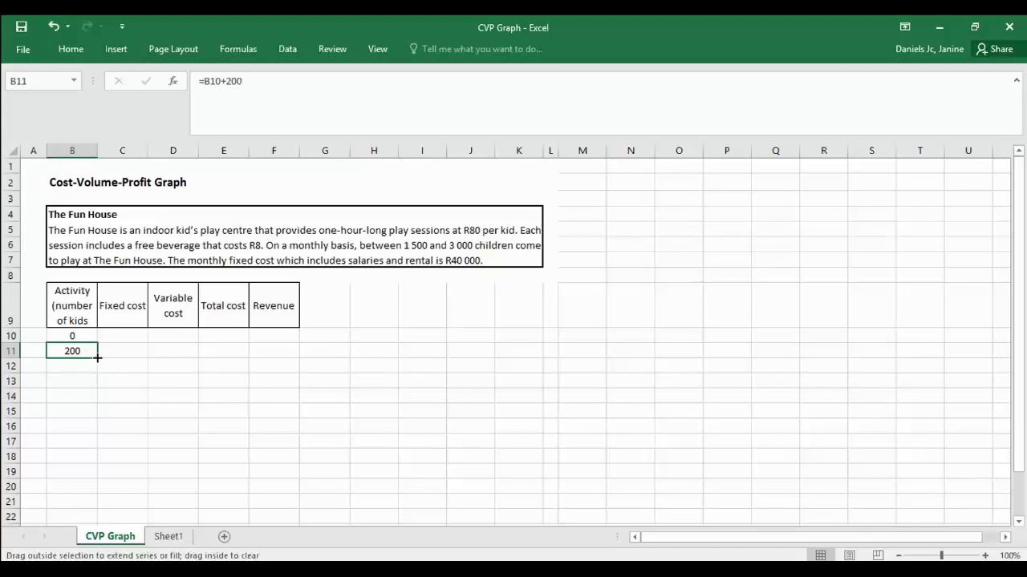
left_click_drag(97, 362, 95, 519)
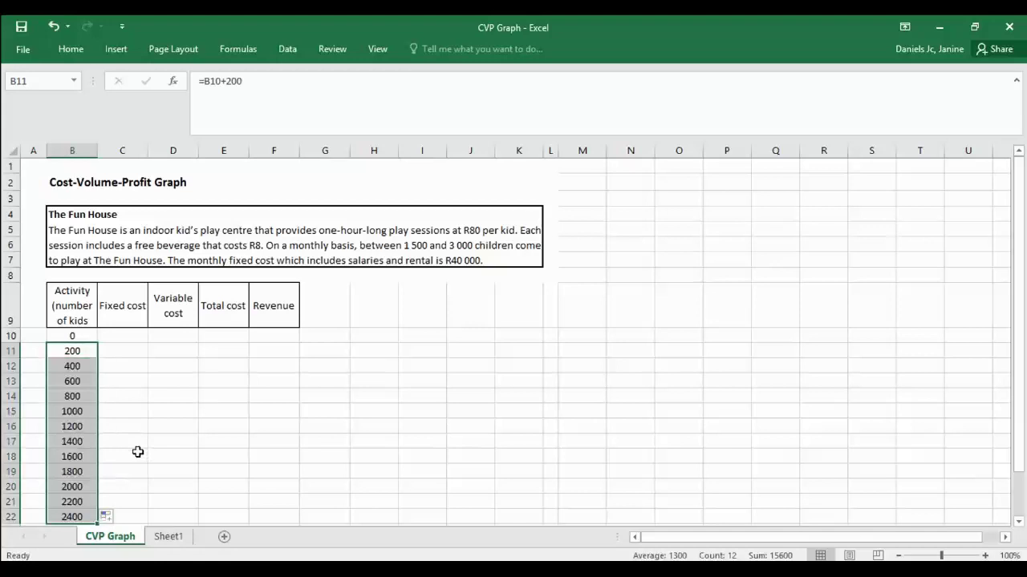
scroll(140, 451, "down", 1)
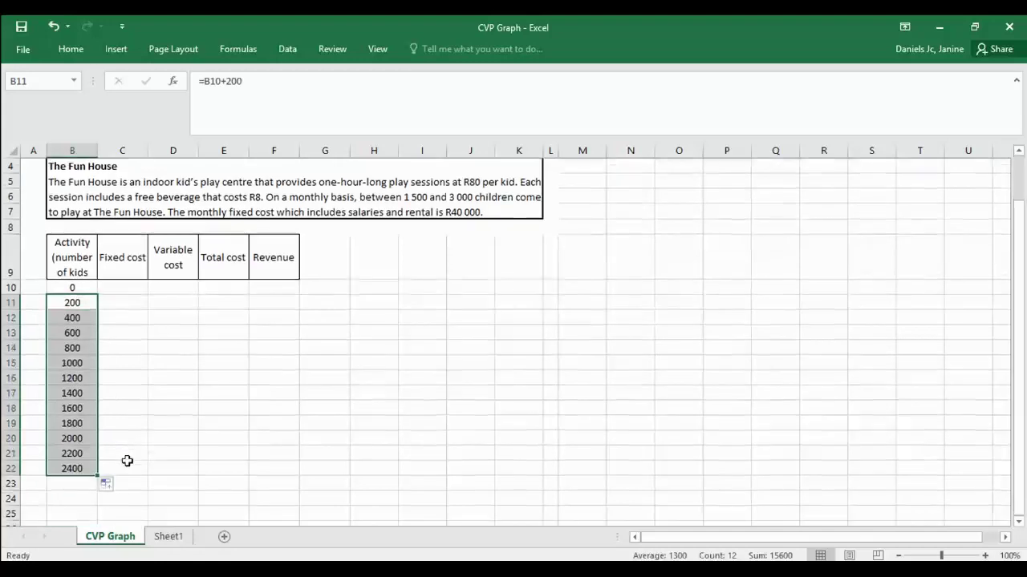
left_click(120, 456)
left_click(85, 472)
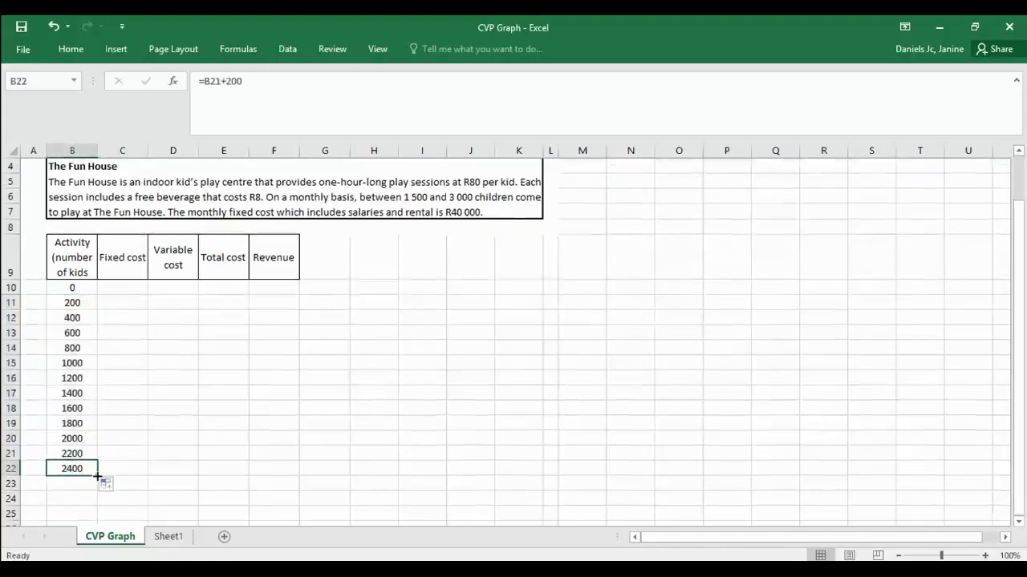
left_click_drag(98, 476, 95, 510)
Step: Extend the activity series down to 3000 in B25
scroll(128, 467, "down", 1)
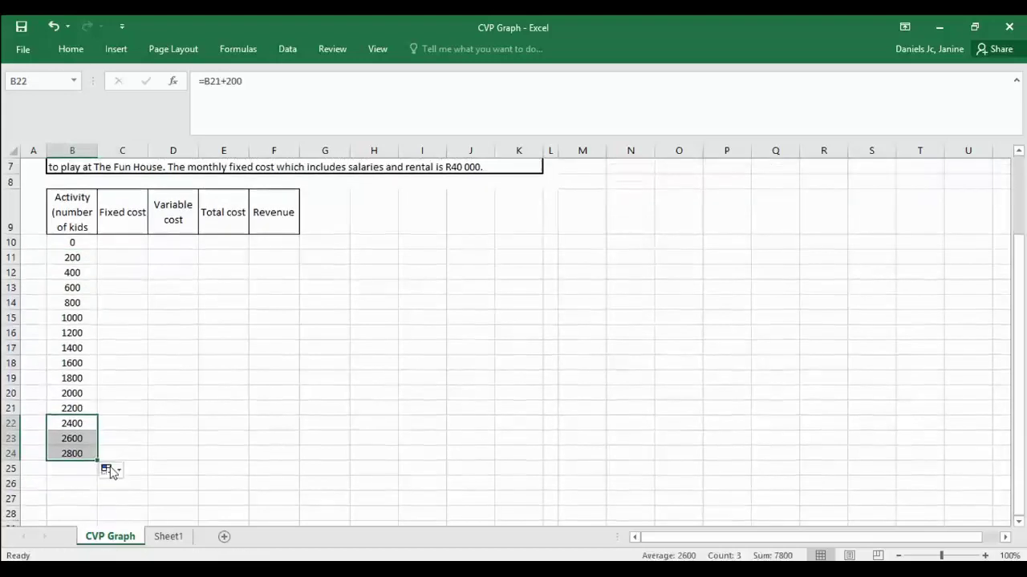
left_click_drag(98, 461, 98, 474)
left_click(194, 393)
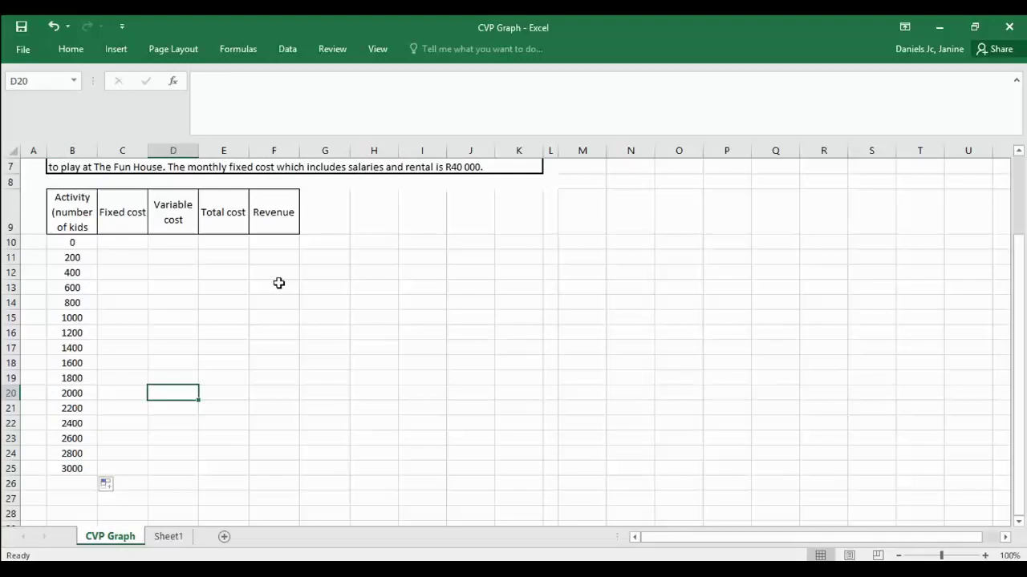
Step: Apply All Borders to the table body B10:F25
left_click_drag(81, 241, 265, 469)
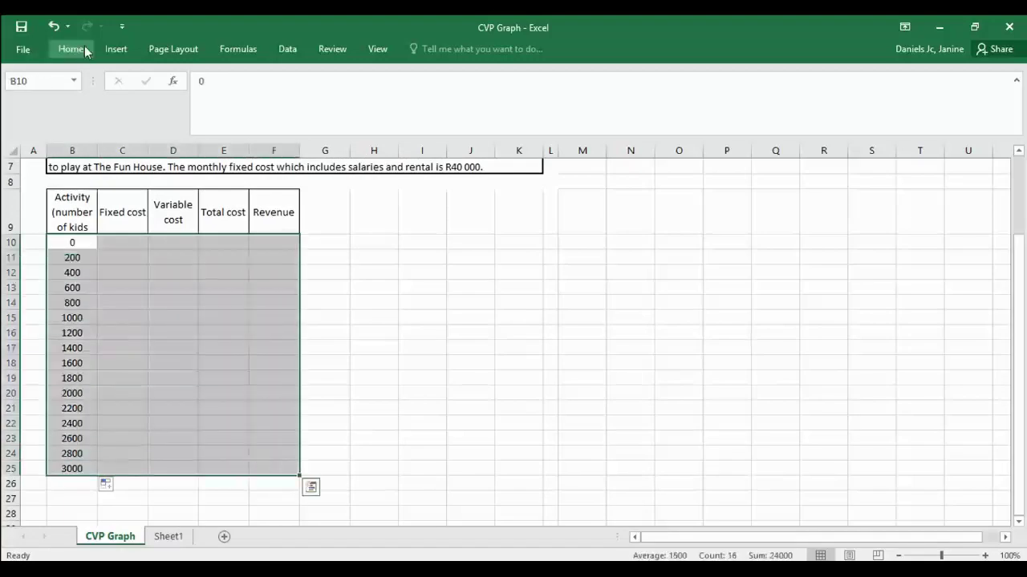
left_click(80, 48)
left_click(198, 105)
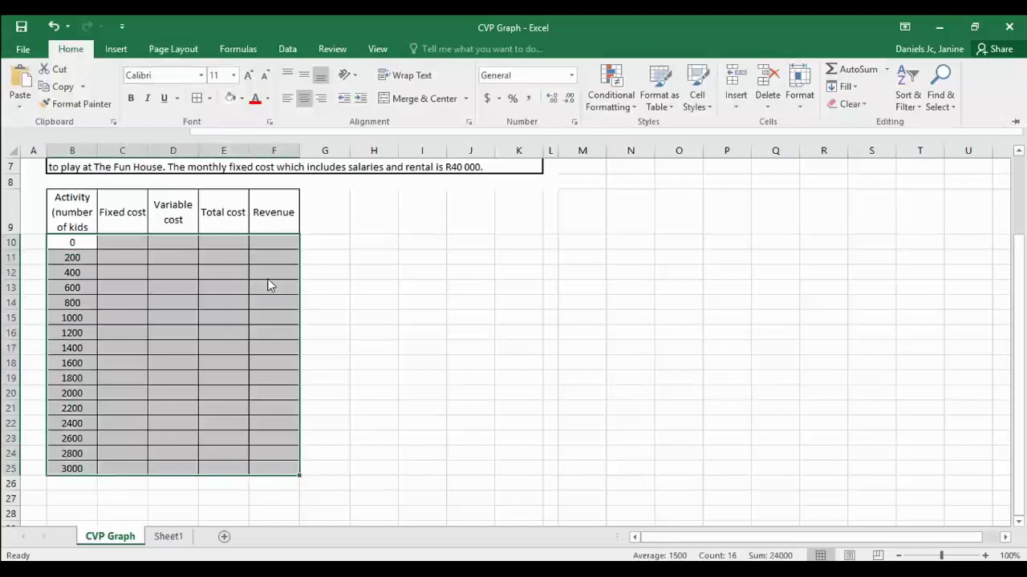
left_click(332, 303)
left_click(265, 319)
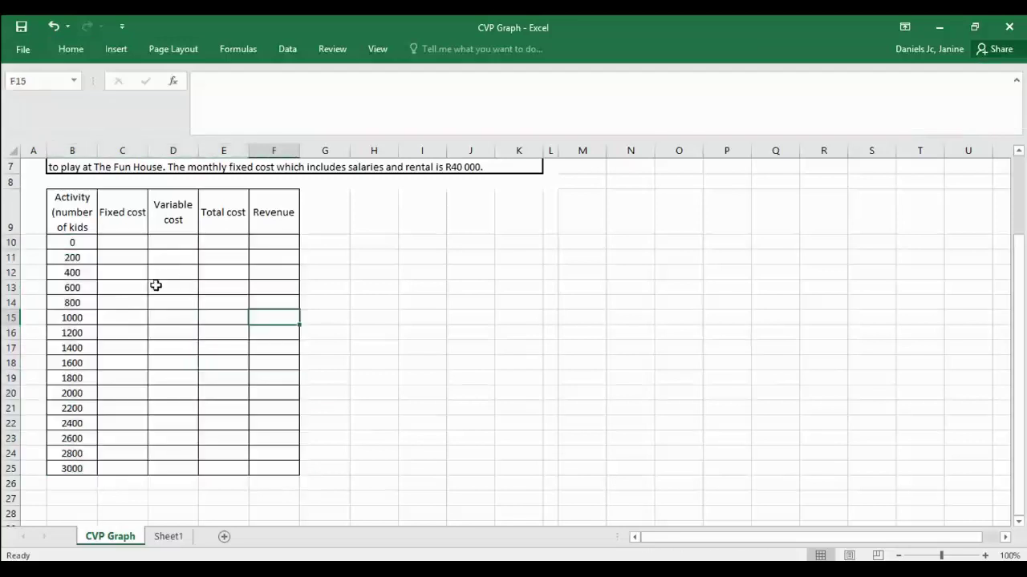
Step: Enter 40000 in C10 and fill it down to C25
scroll(153, 284, "up", 1)
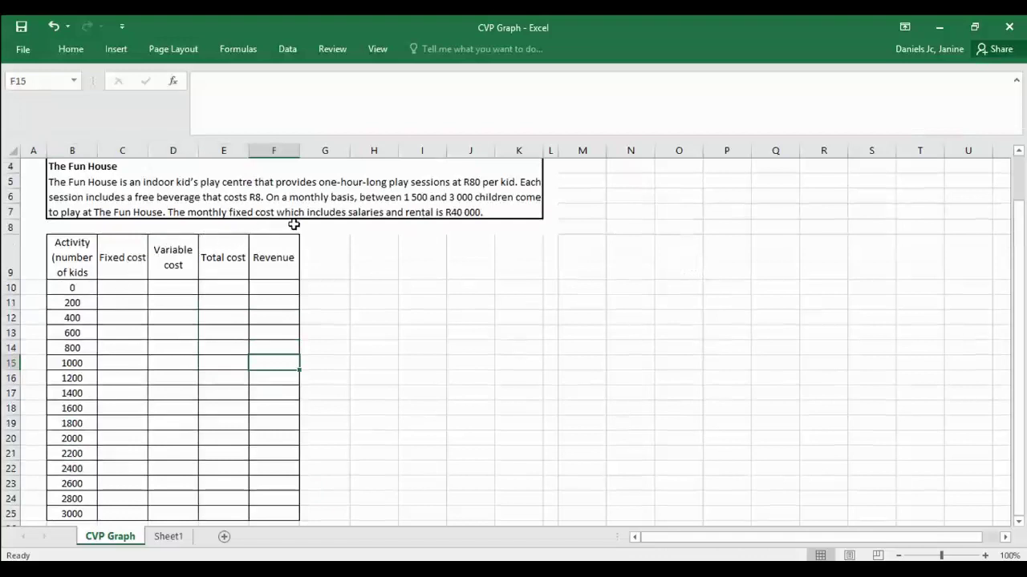
left_click(136, 286)
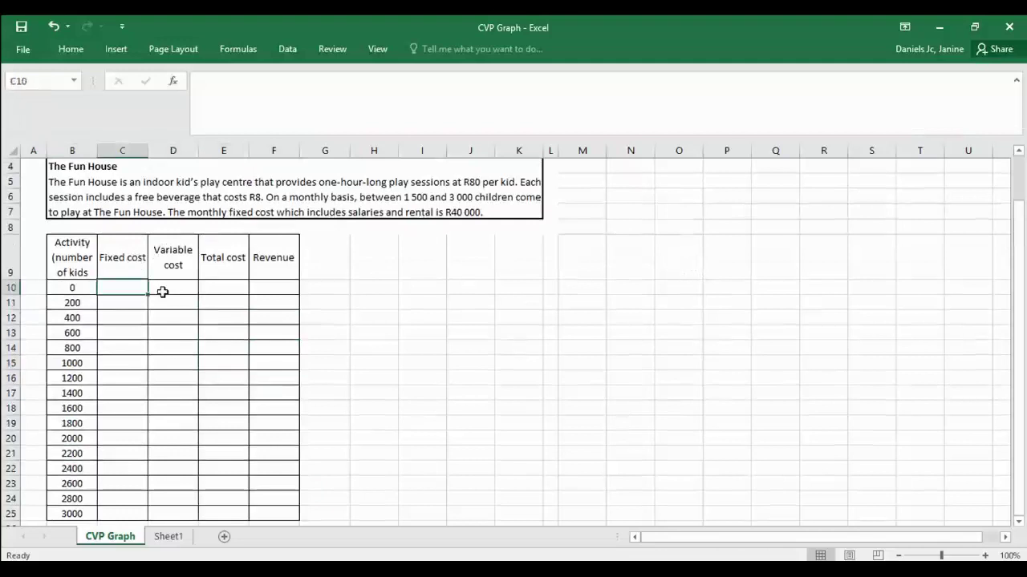
type("40000")
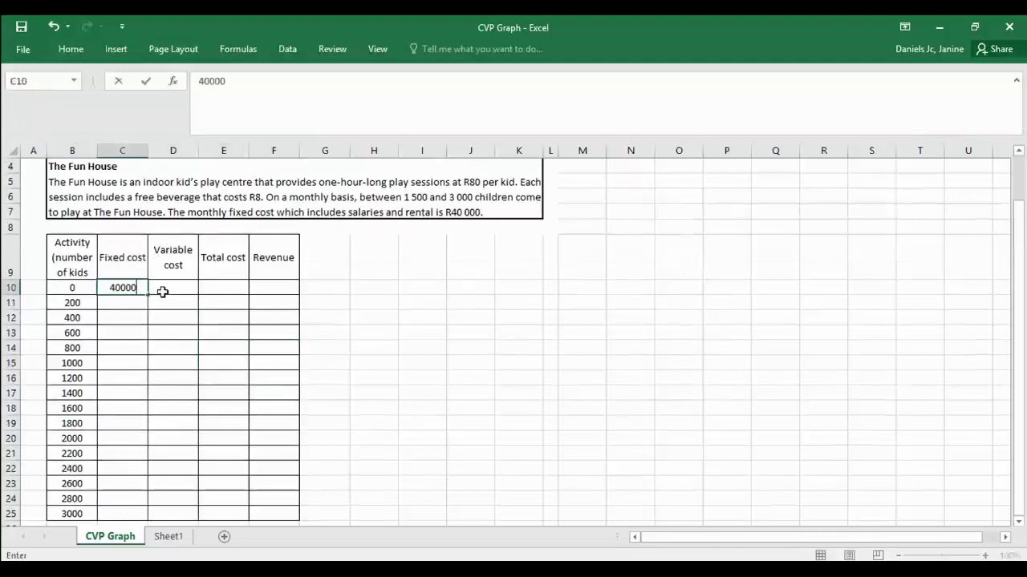
key("Return")
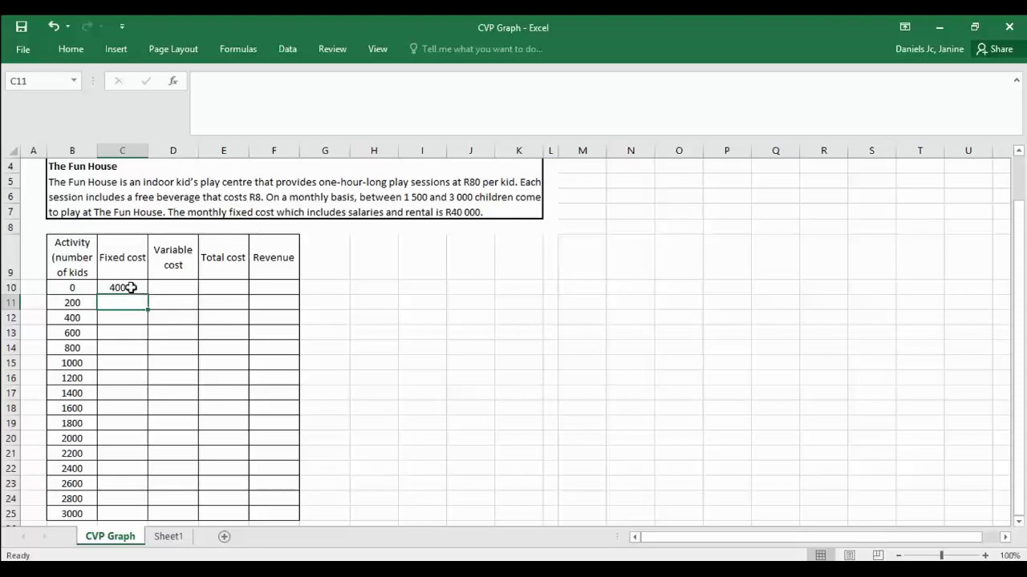
left_click(130, 288)
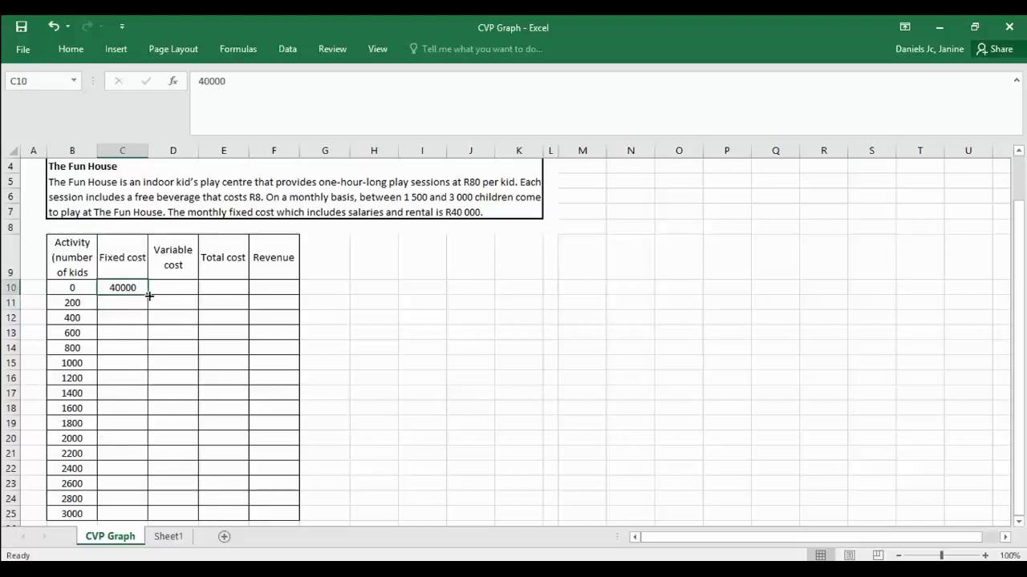
left_click_drag(149, 296, 137, 511)
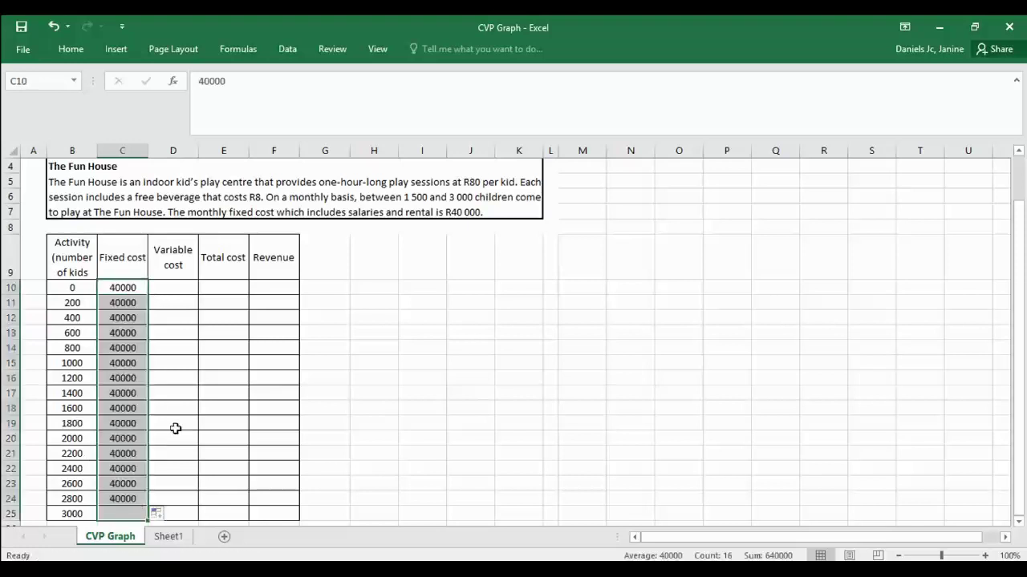
left_click(54, 33)
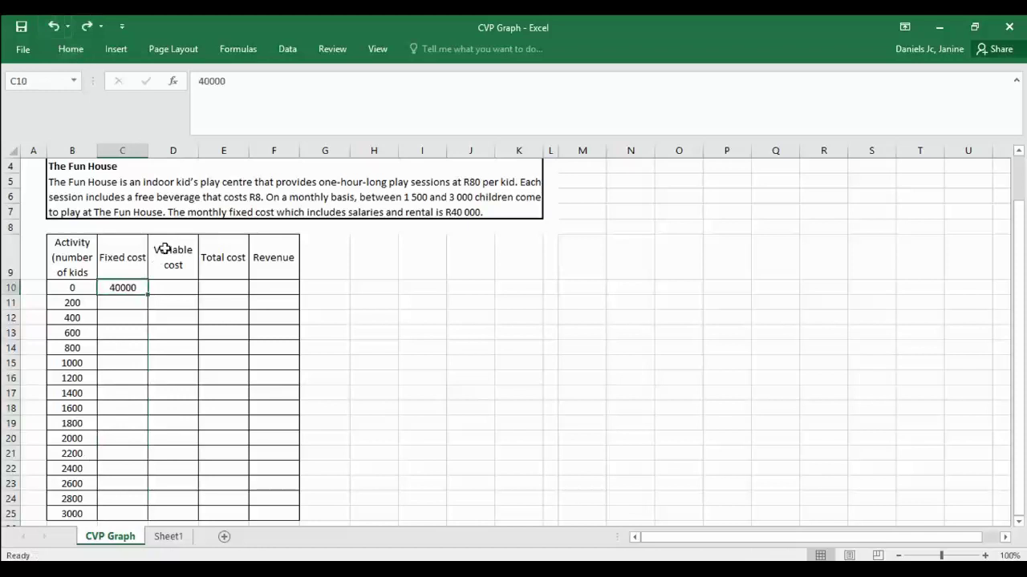
double_click(148, 296)
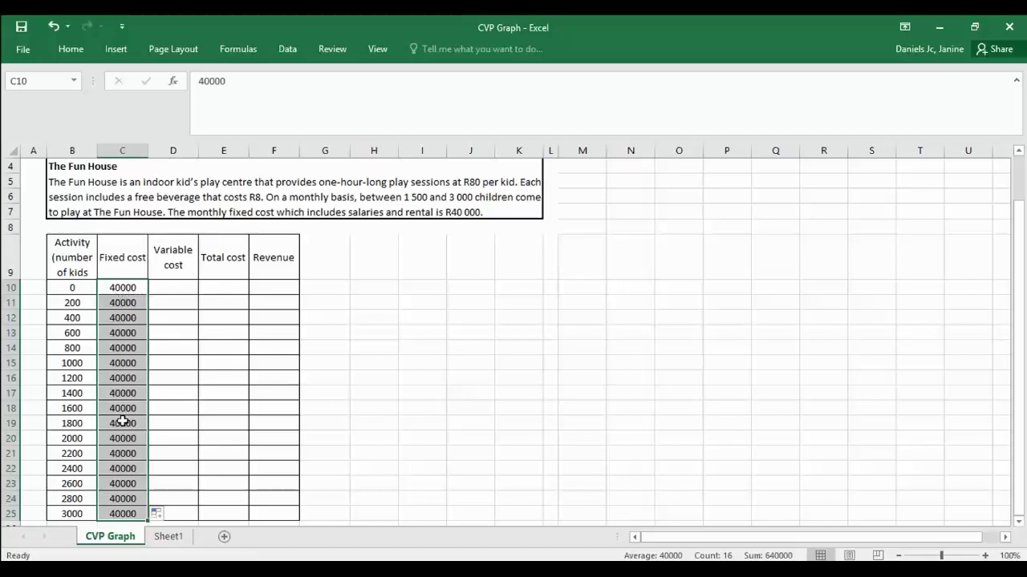
left_click(177, 287)
Step: Format columns C–F as South African rand accounting and AutoFit the Fixed cost column
left_click_drag(132, 144, 259, 160)
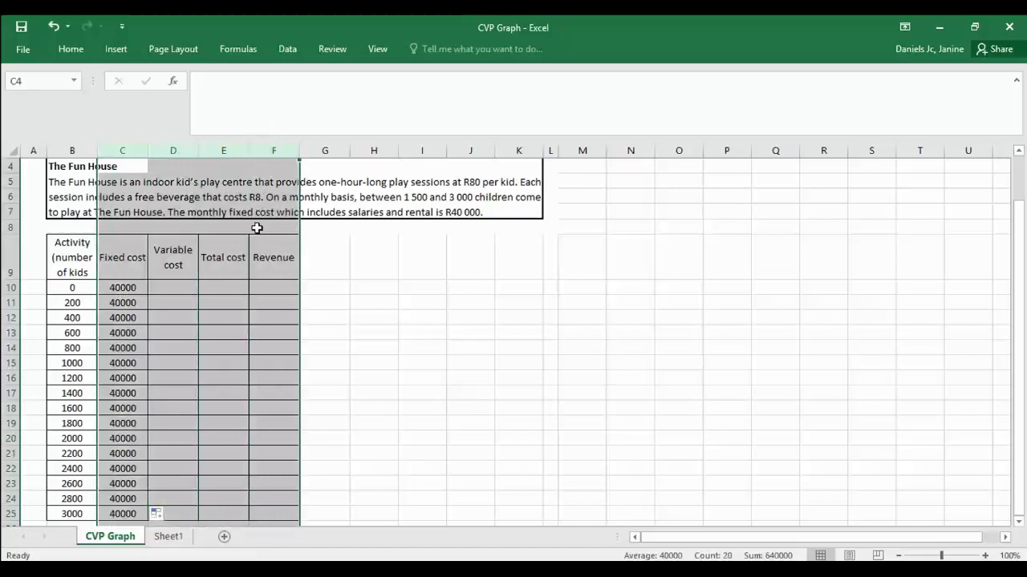
left_click(71, 49)
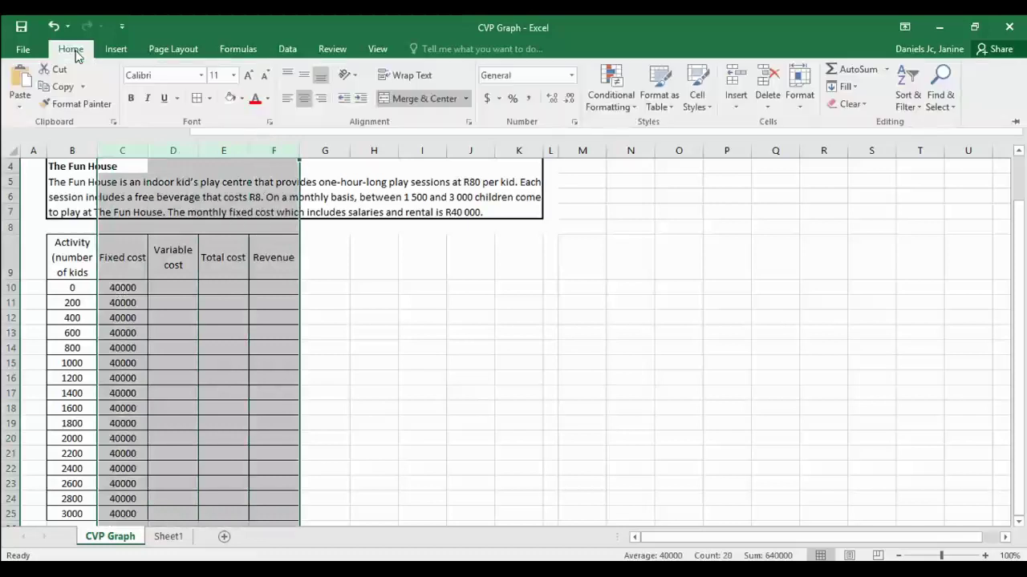
left_click(497, 99)
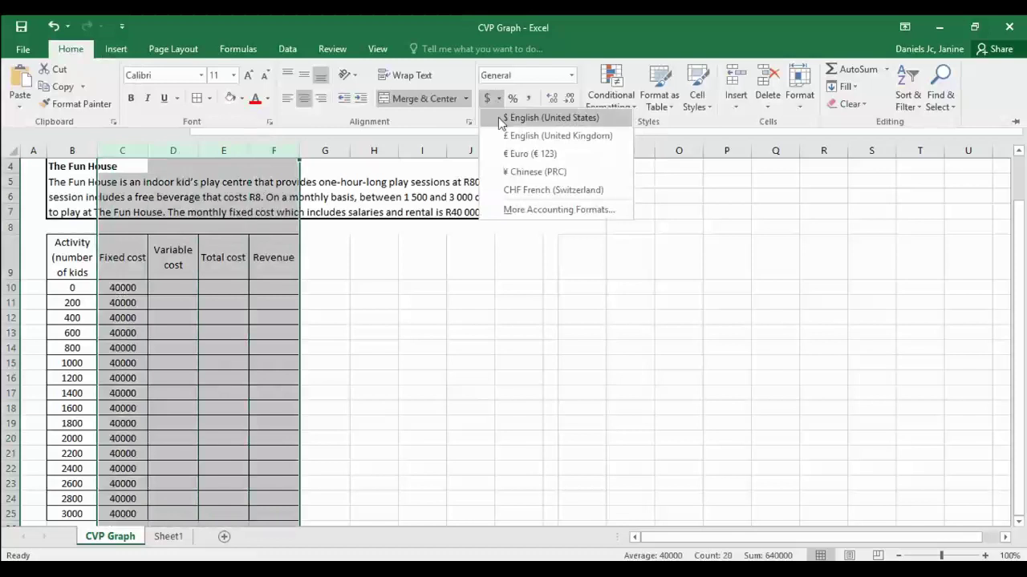
left_click(523, 211)
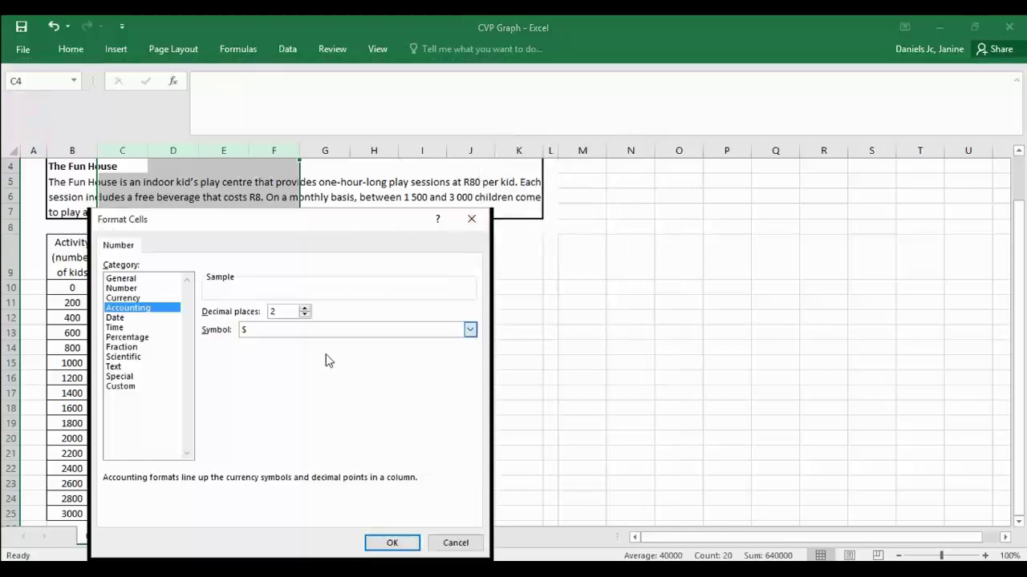
key("r")
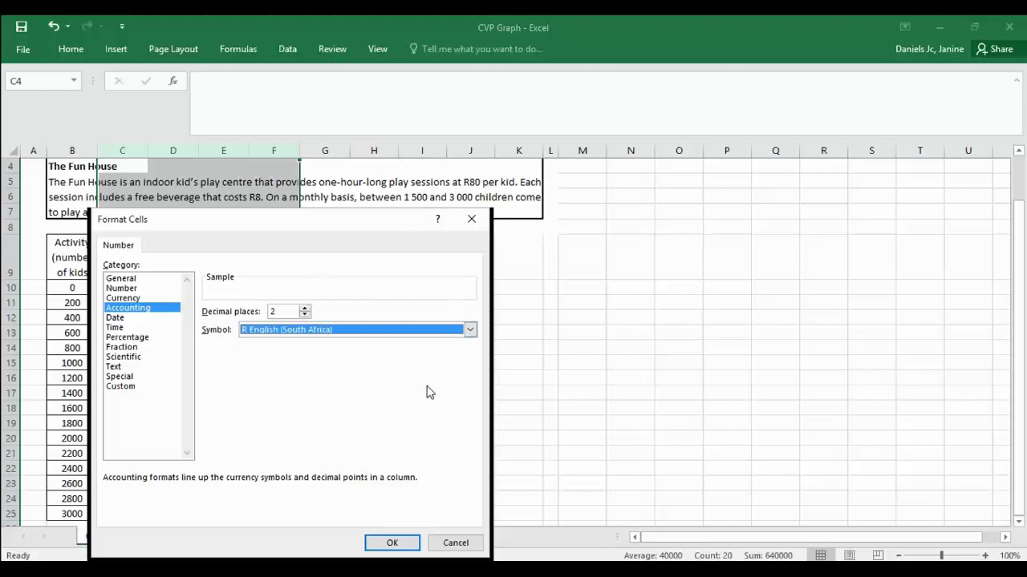
left_click(392, 543)
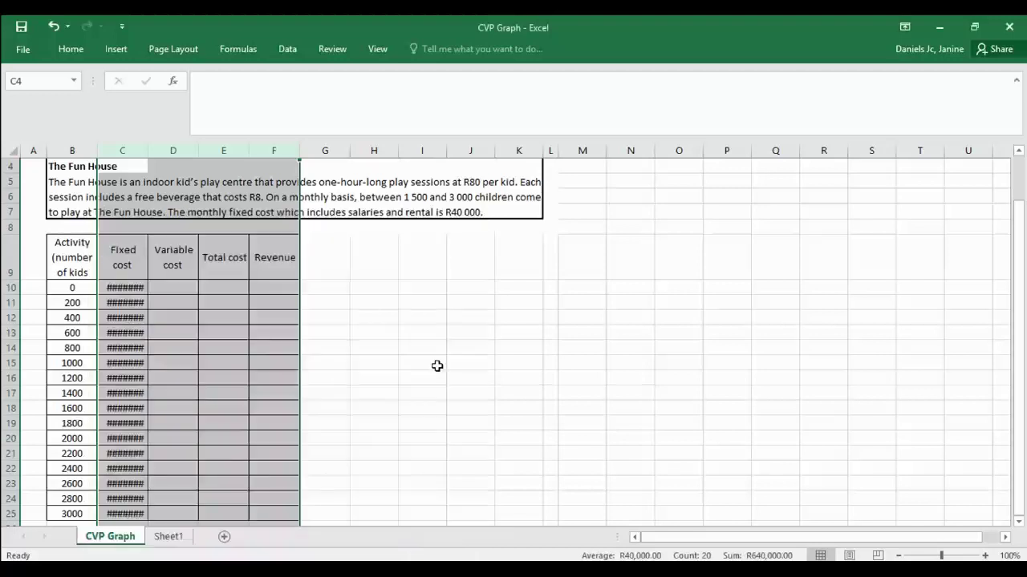
left_click(133, 146)
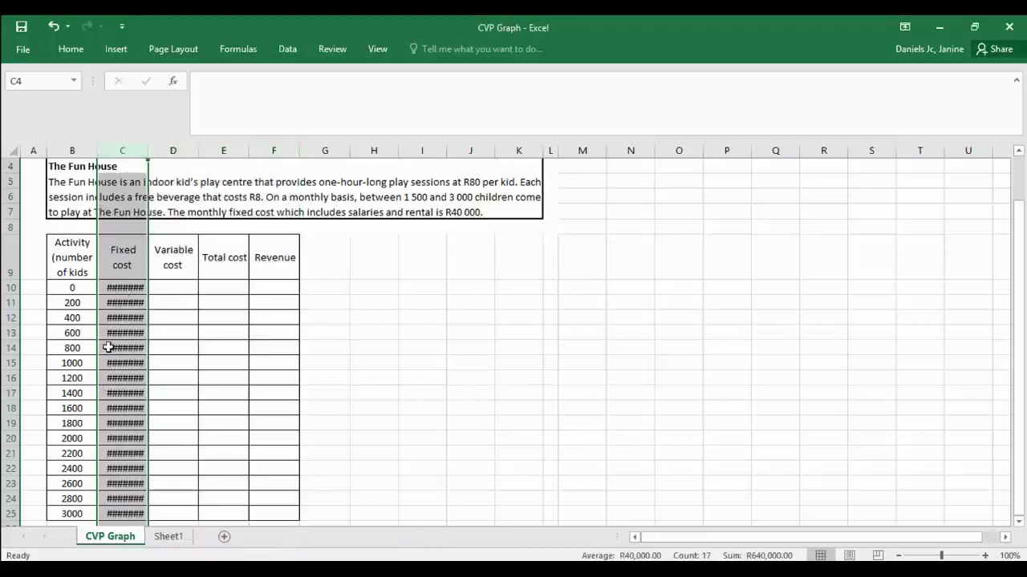
double_click(147, 152)
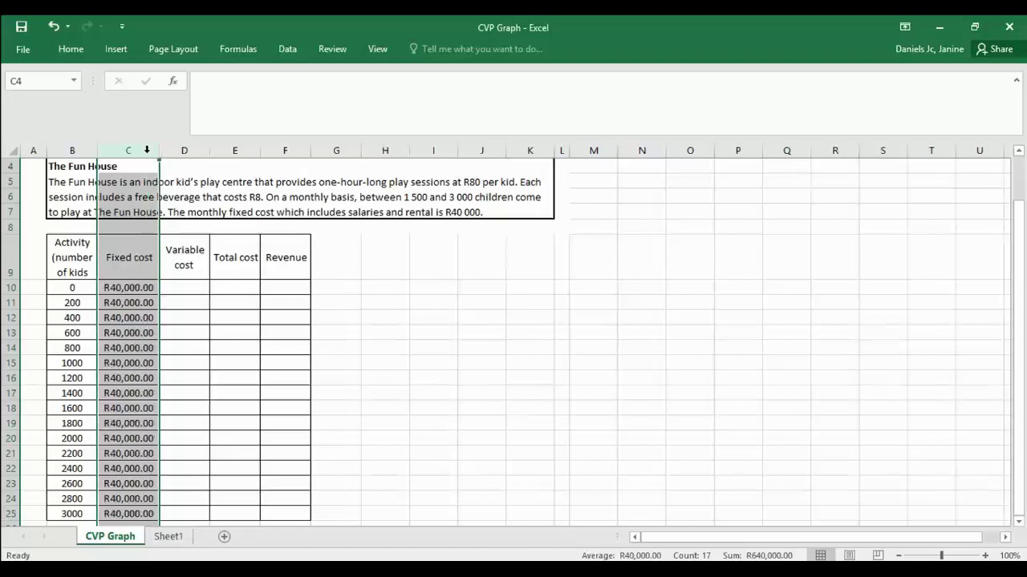
Step: Enter =B10*8 in D10, copy it down to D25, and AutoFit column D
left_click(167, 289)
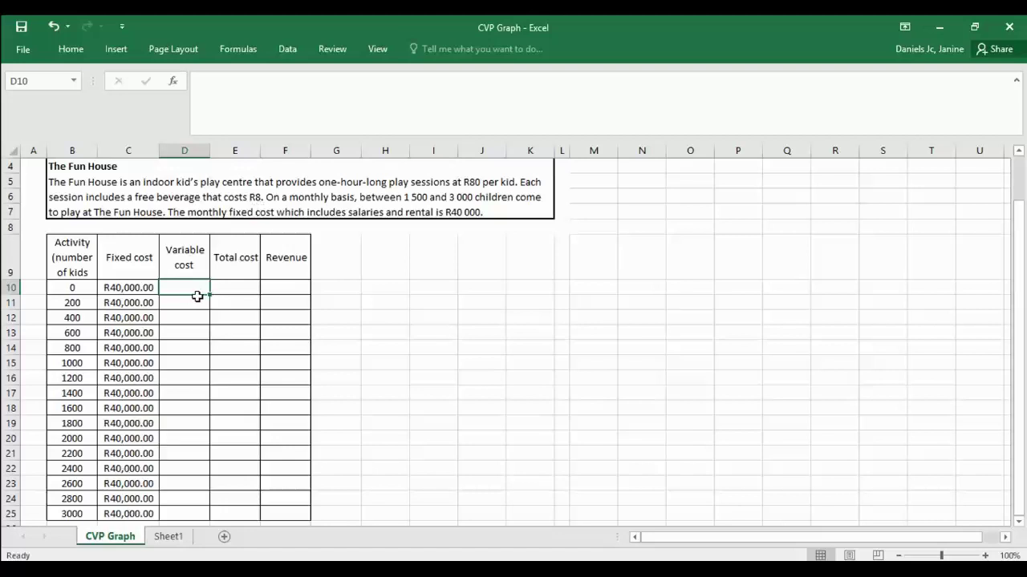
type("=")
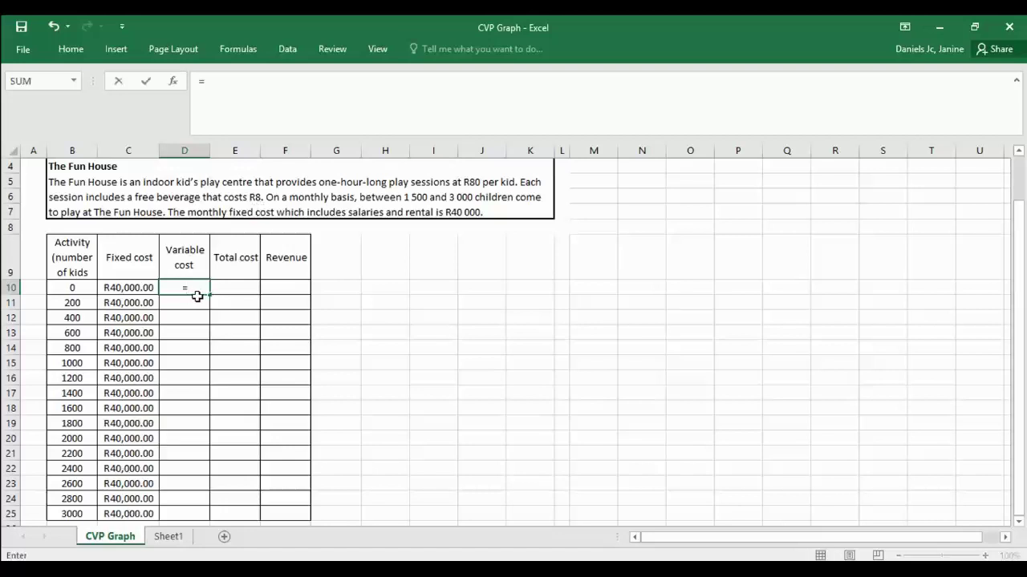
left_click(73, 286)
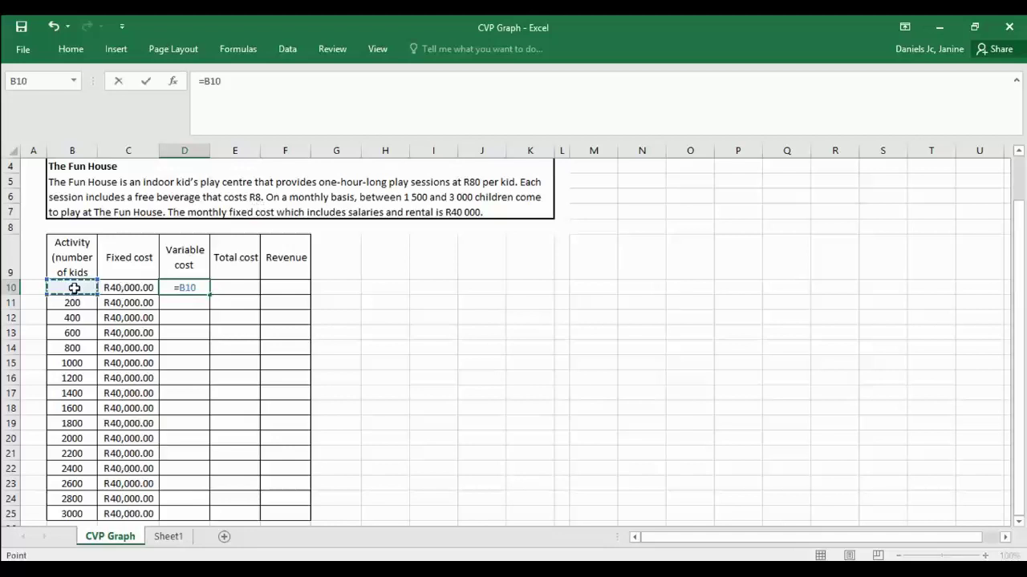
type("*8")
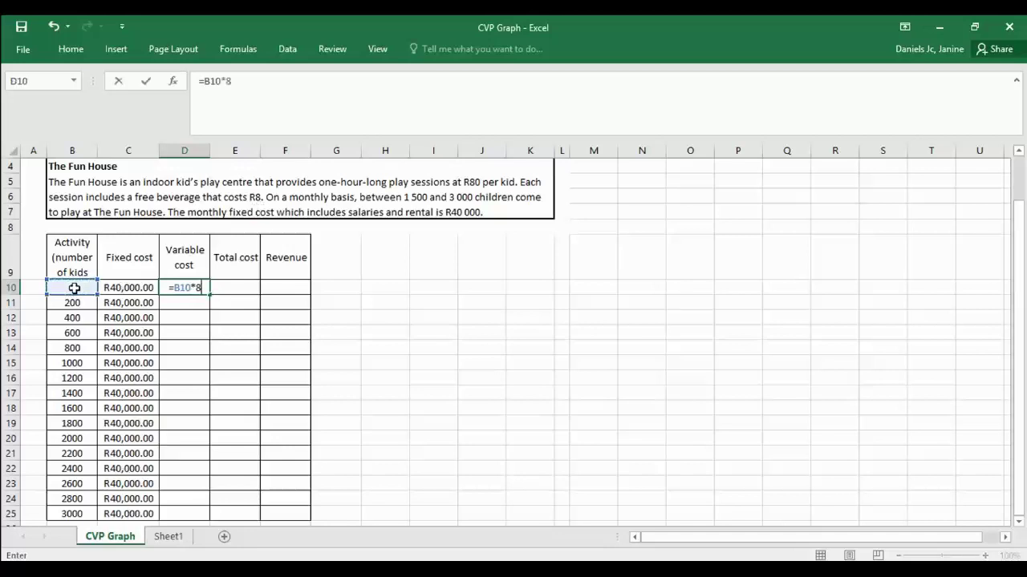
key("Return")
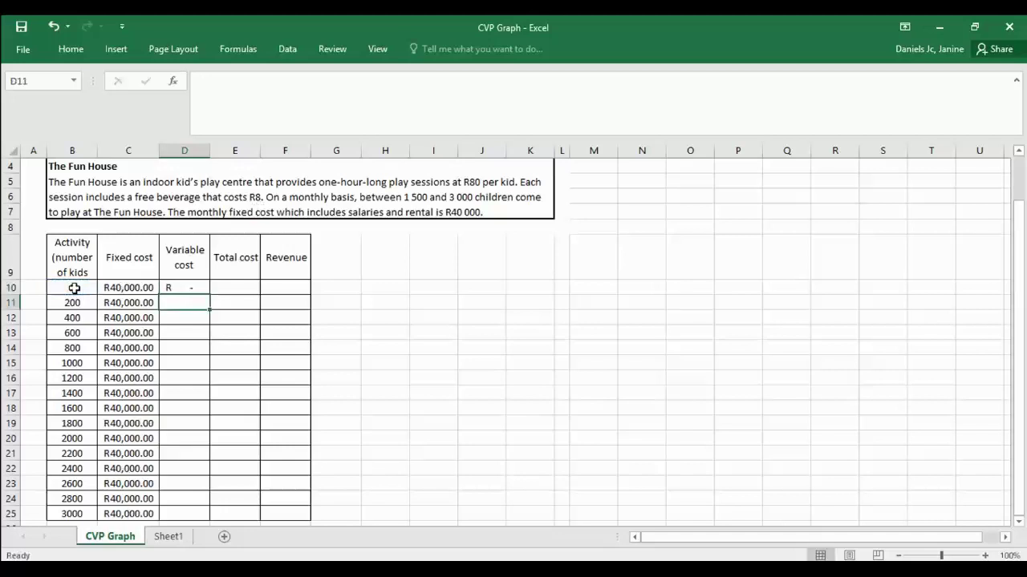
left_click(194, 286)
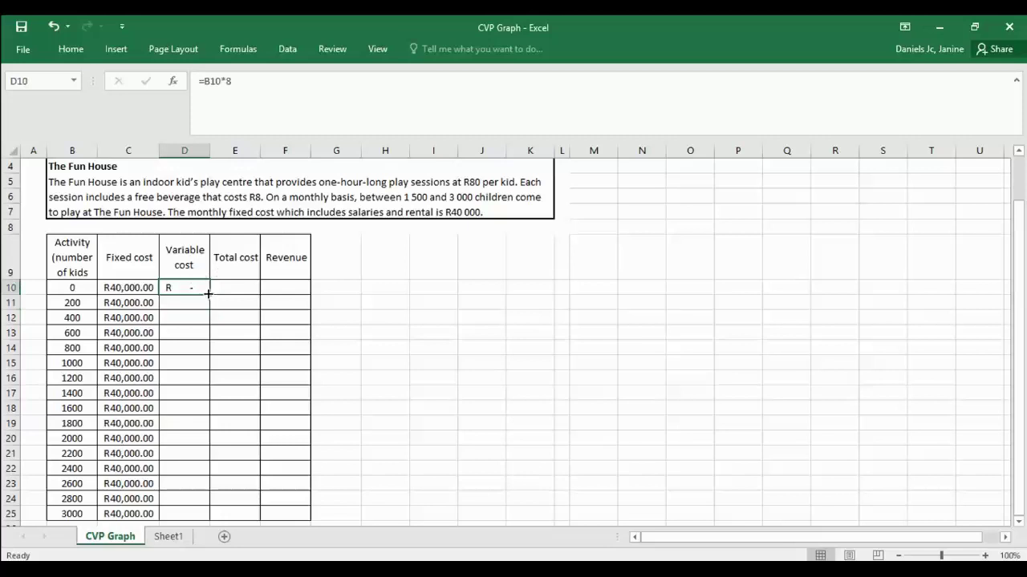
double_click(208, 293)
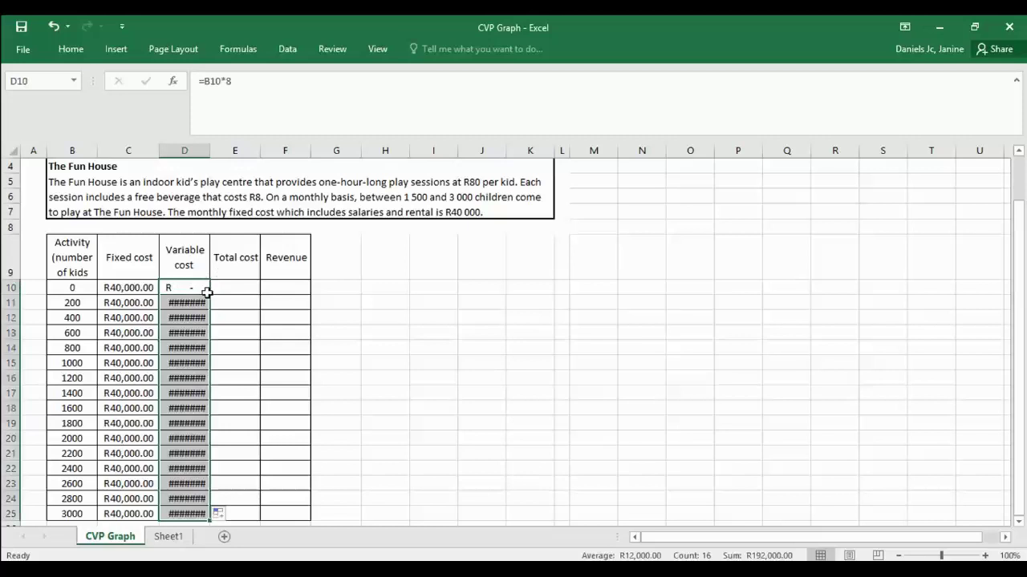
double_click(209, 150)
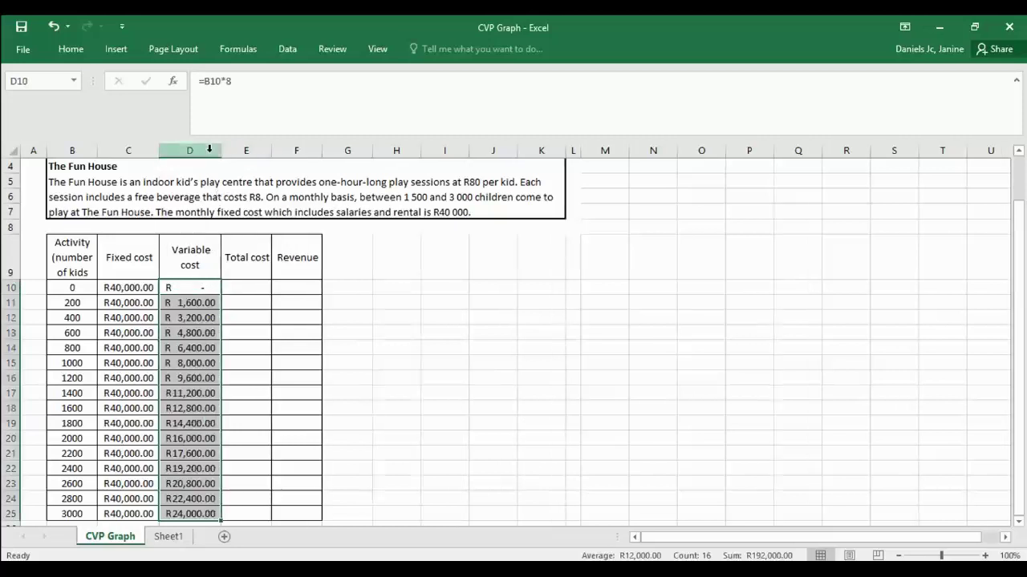
left_click(236, 333)
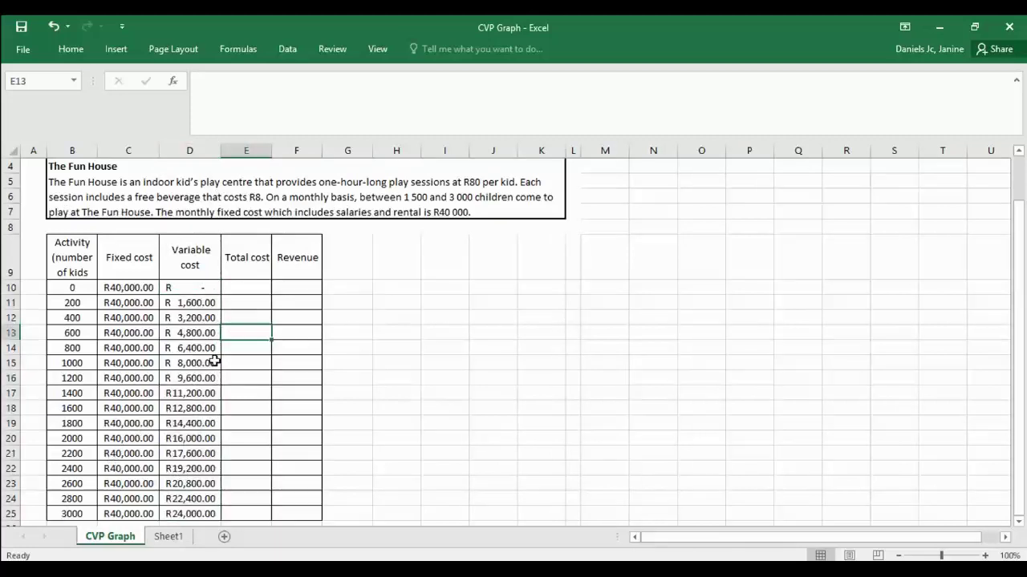
Step: Enter =C10+D10 in E10, AutoFit column E, and copy the formula down to E25
left_click(246, 289)
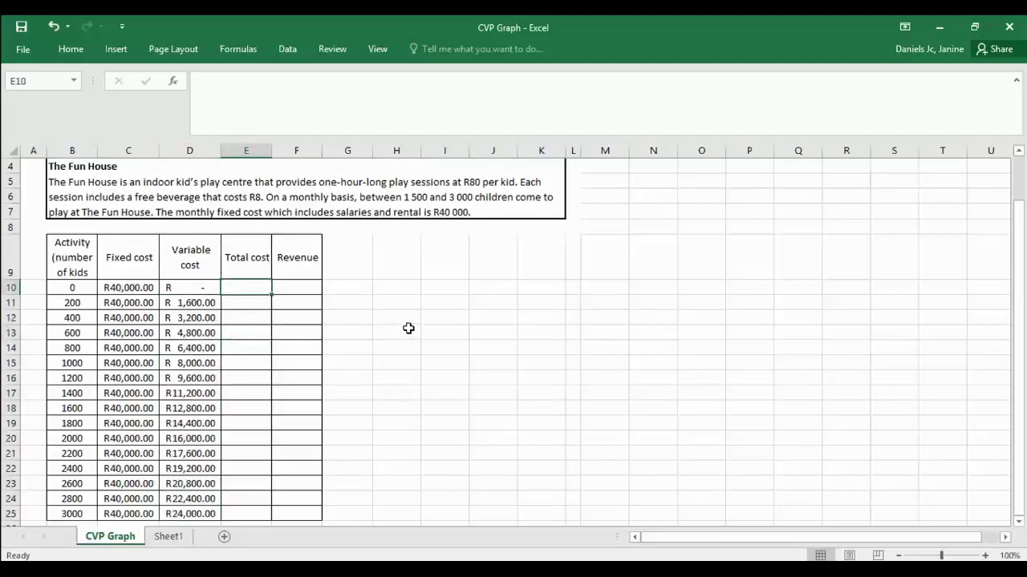
type("=")
left_click(130, 289)
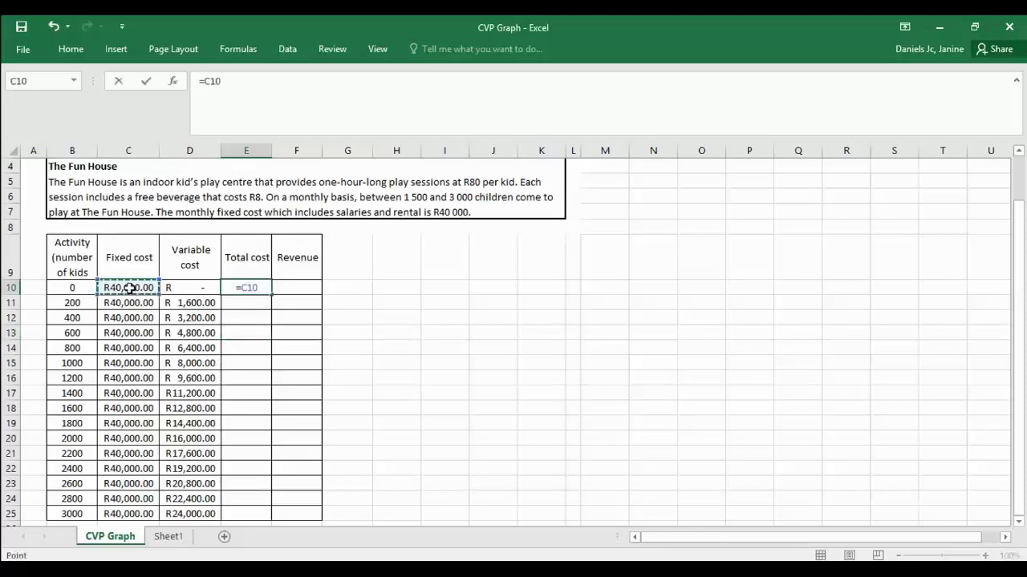
type("+")
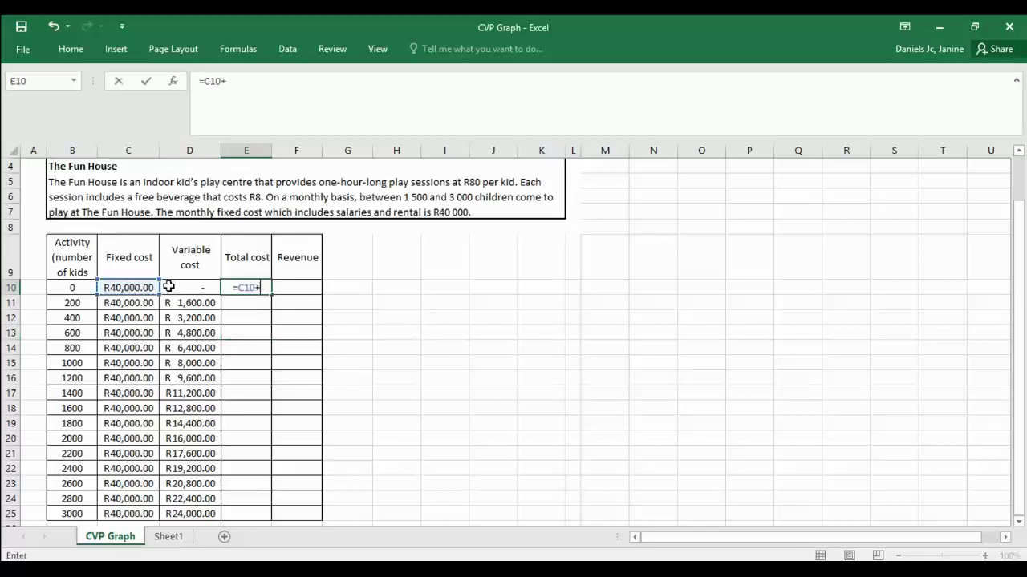
left_click(182, 287)
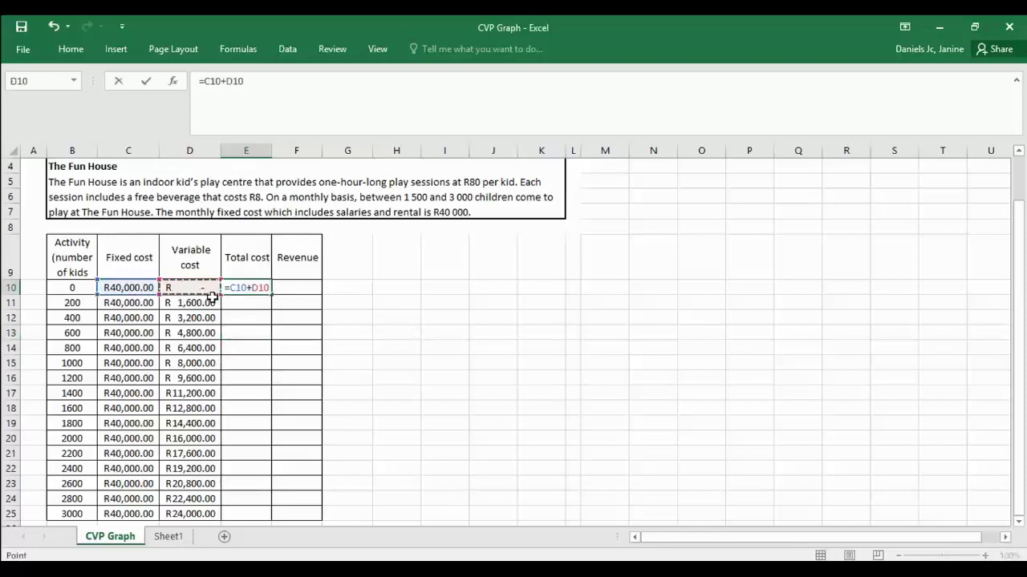
key("Return")
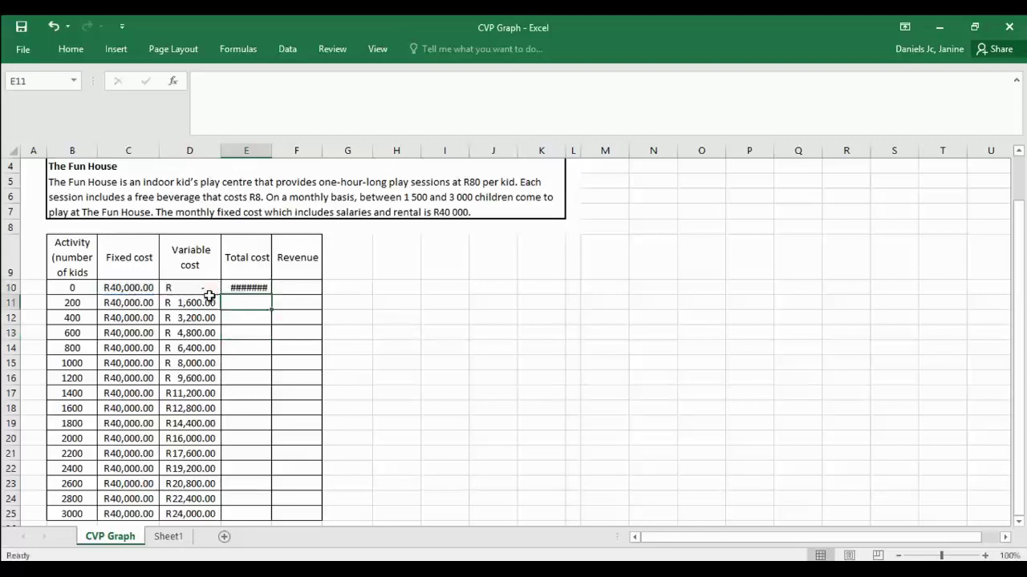
double_click(272, 151)
left_click(259, 287)
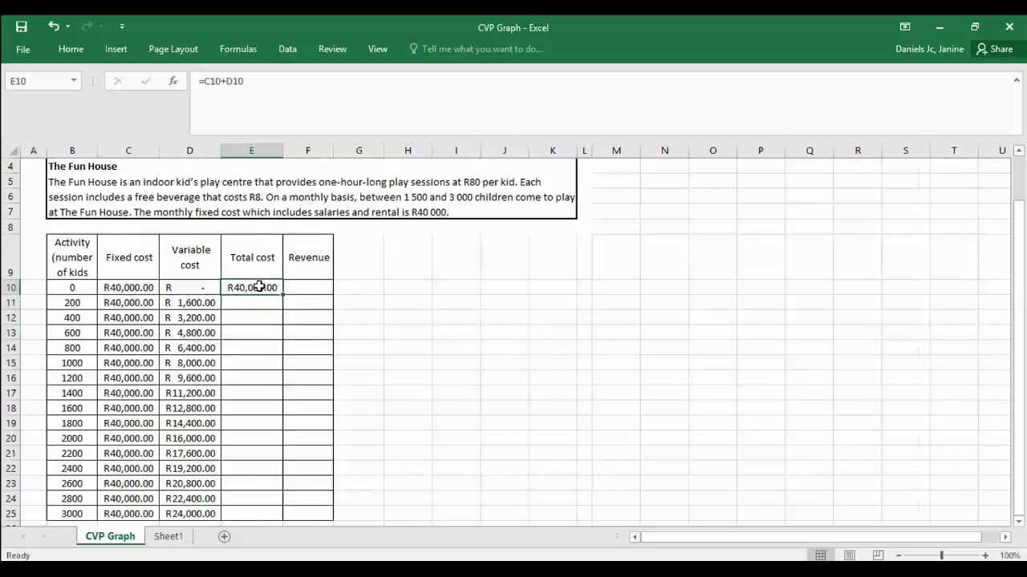
double_click(282, 295)
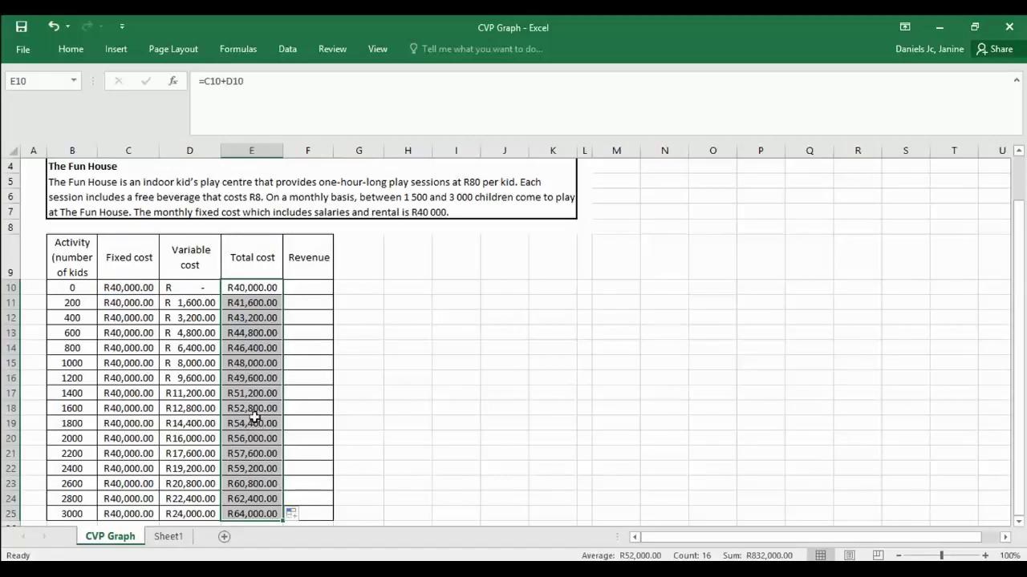
left_click(321, 287)
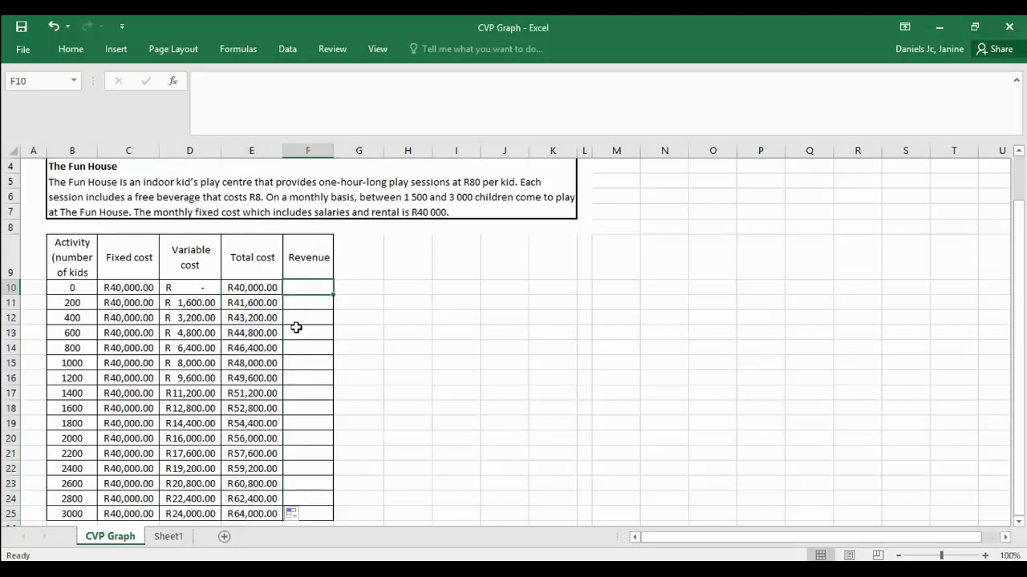
Step: Enter the revenue formula =B10*80 in cell F10
type("=")
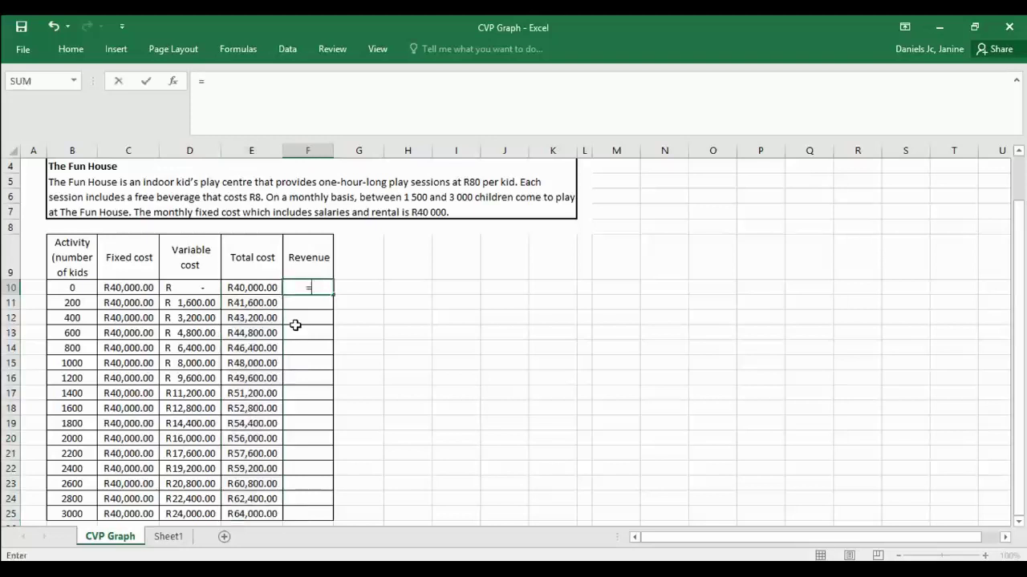
left_click(69, 287)
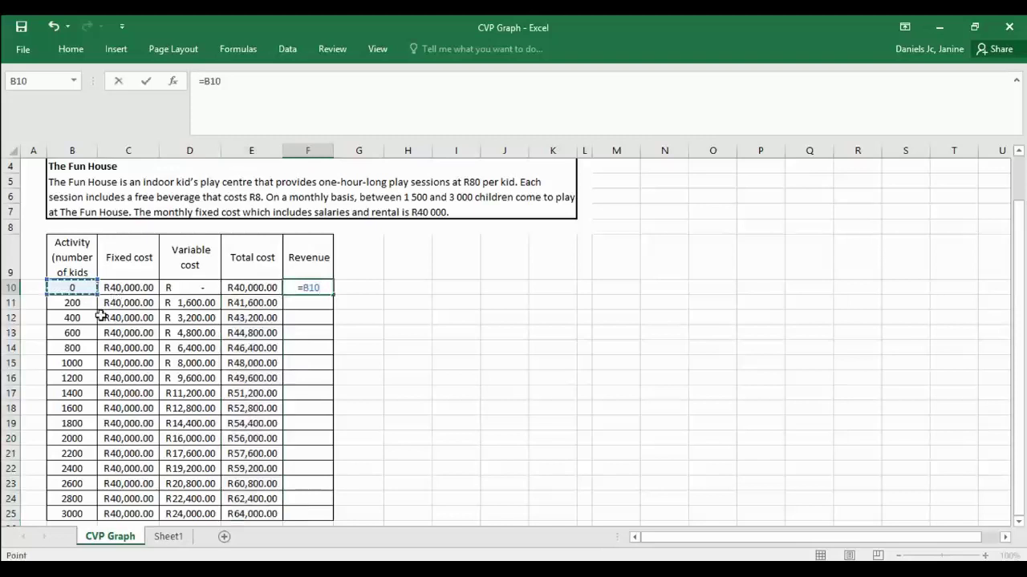
type("*")
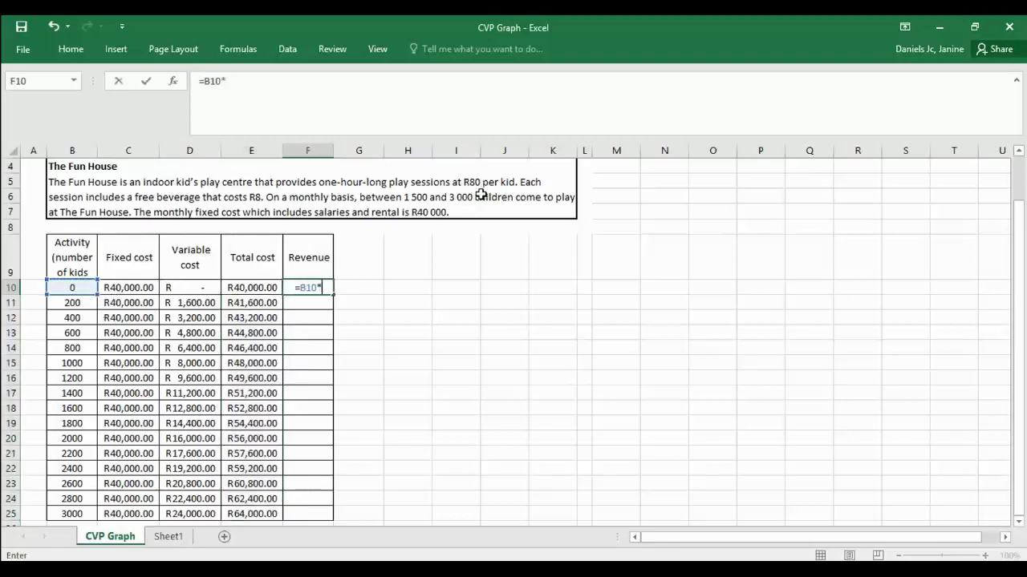
type("80")
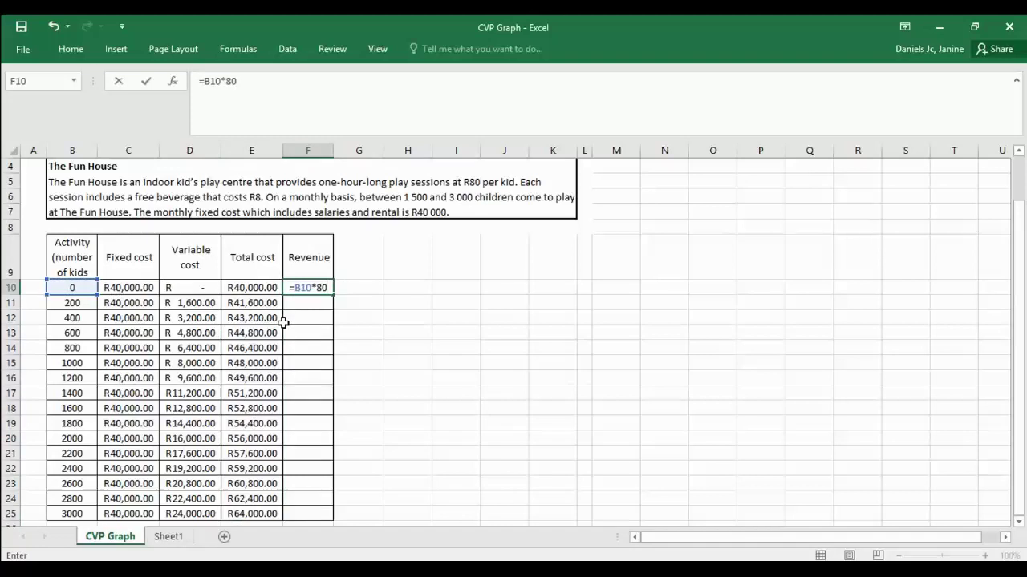
key("Return")
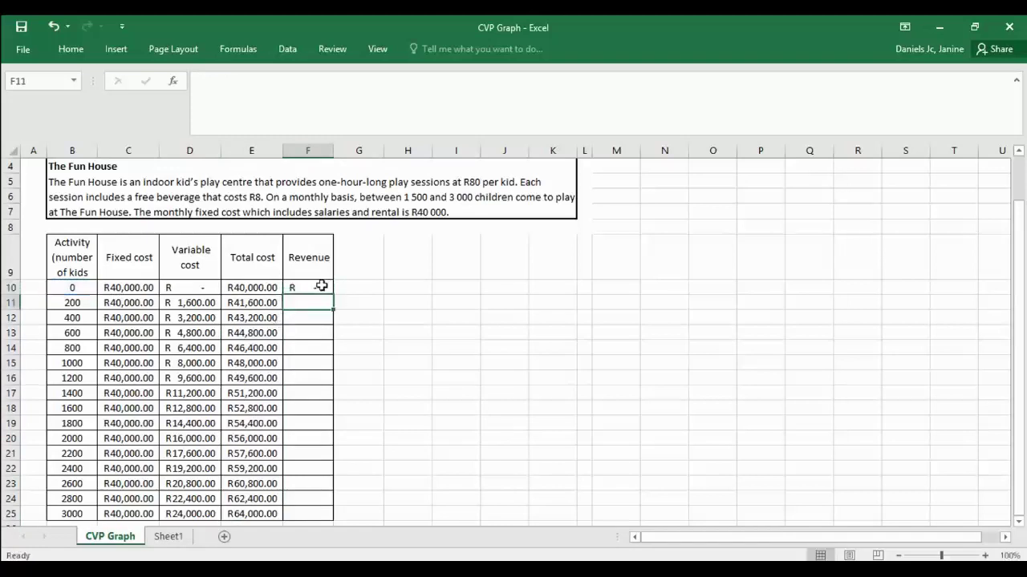
Step: Copy the F10 formula down to F25 and AutoFit column F
left_click(320, 287)
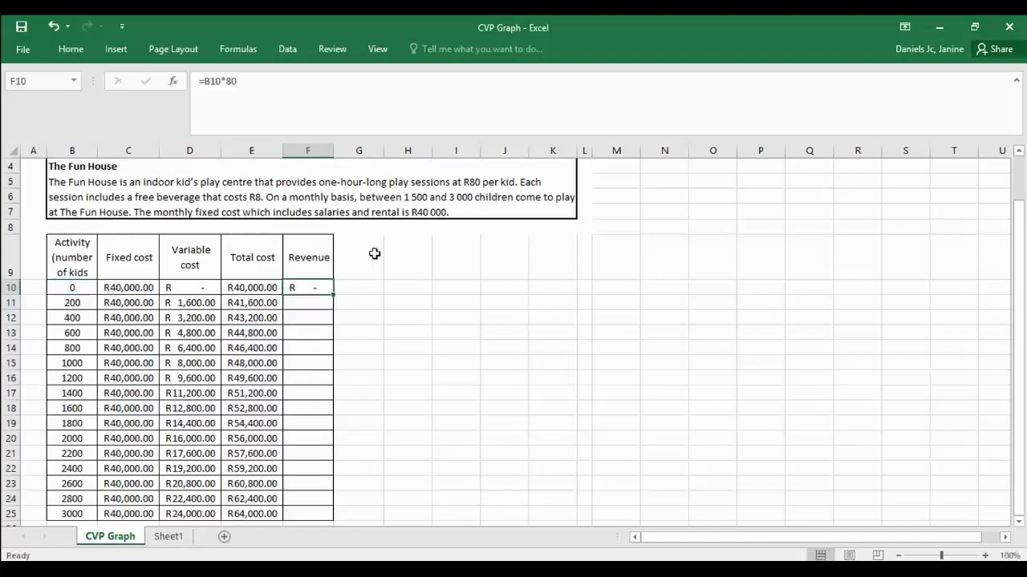
double_click(334, 295)
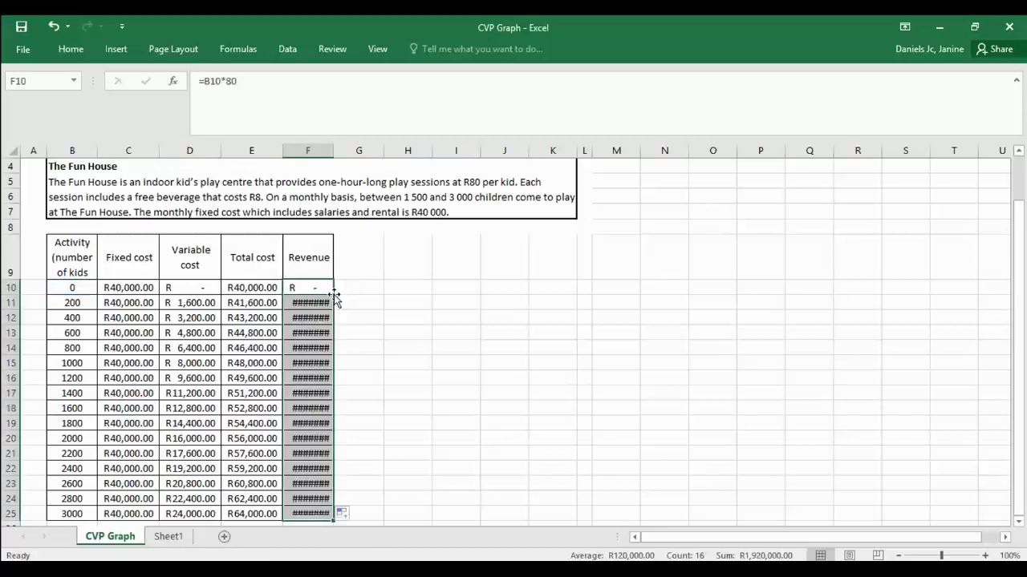
double_click(334, 151)
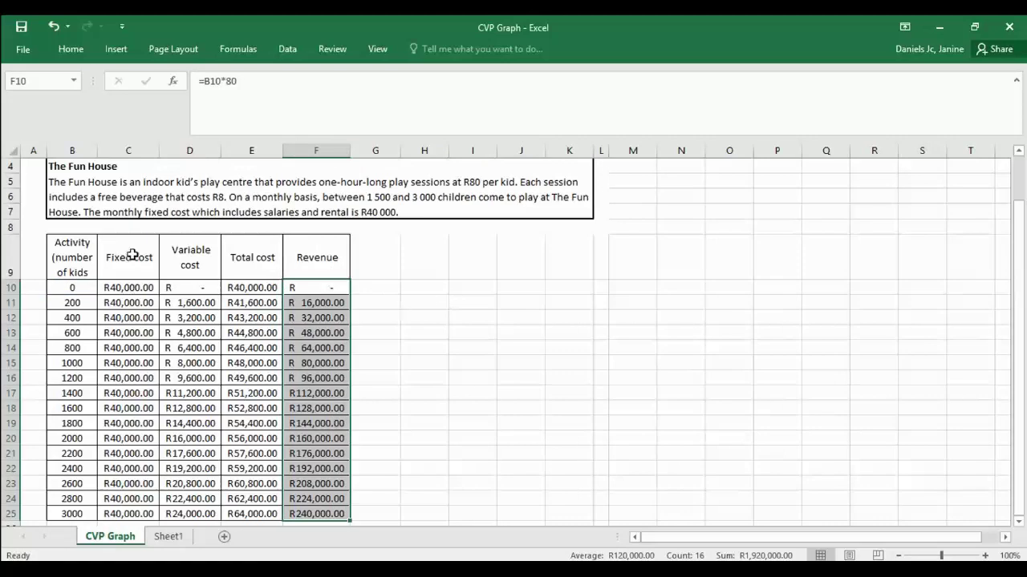
Step: Insert a 2-D line chart of the Fixed cost to Revenue data in C9:F25
left_click_drag(132, 255, 310, 512)
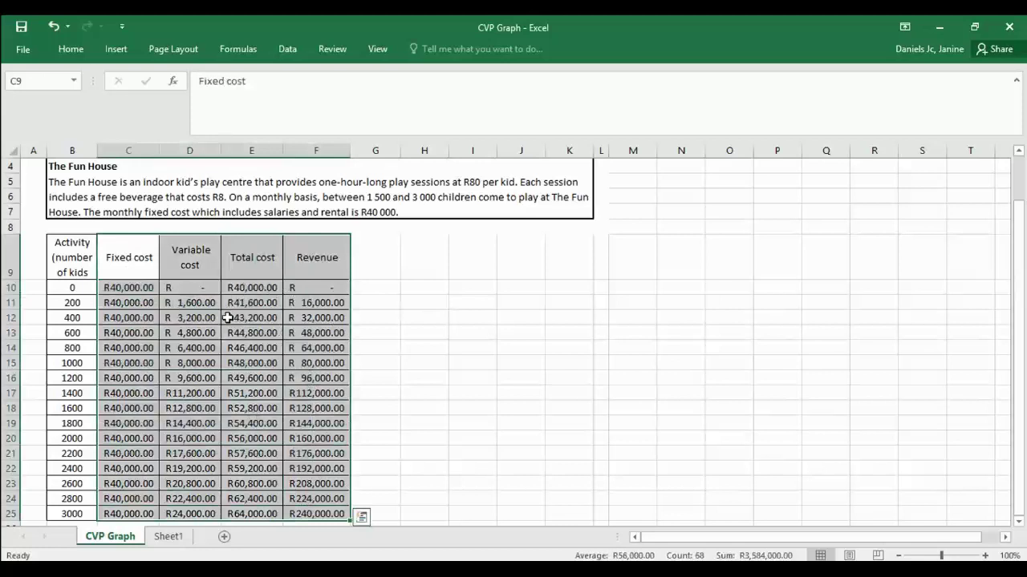
left_click(121, 49)
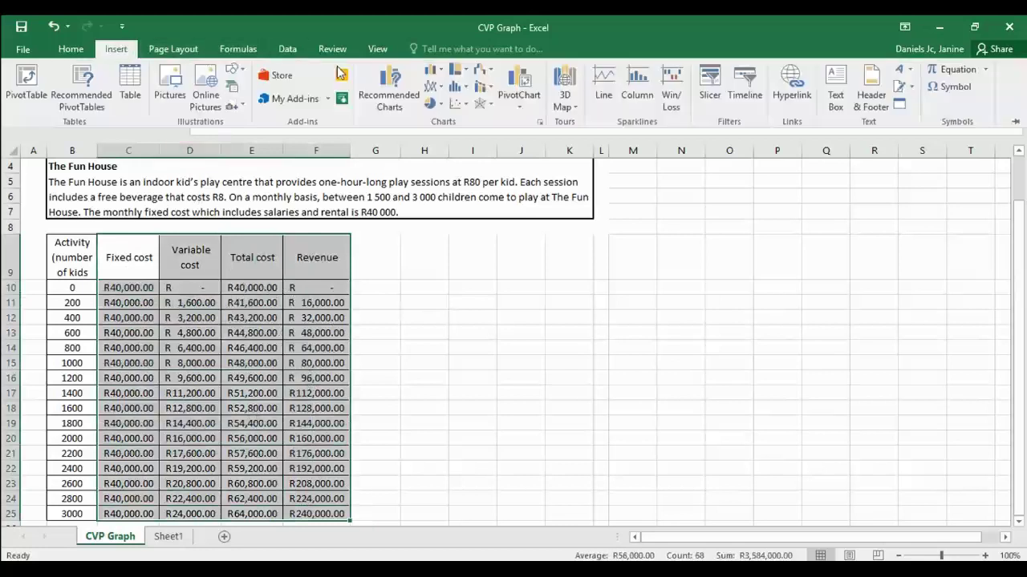
left_click(438, 89)
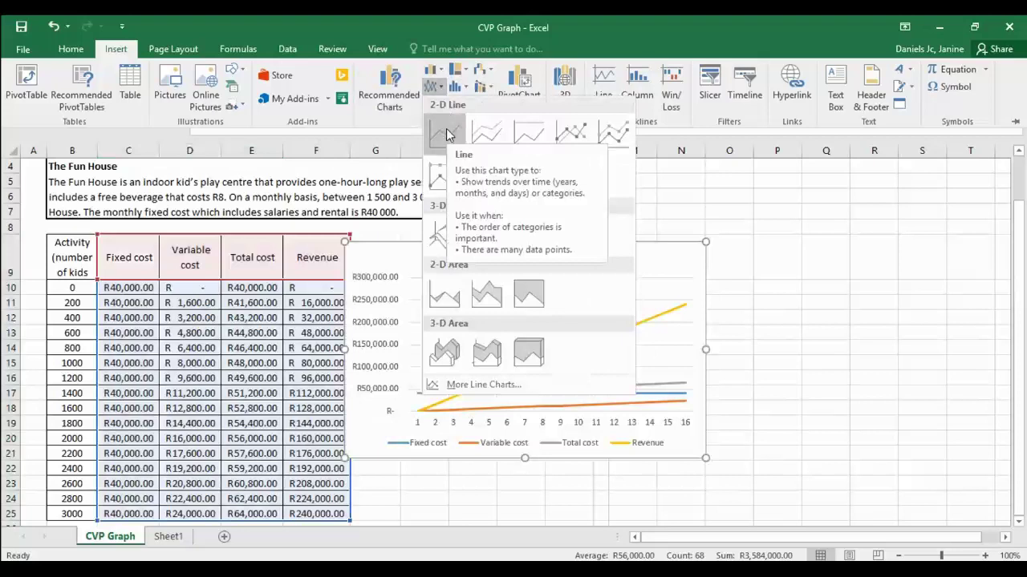
left_click(447, 135)
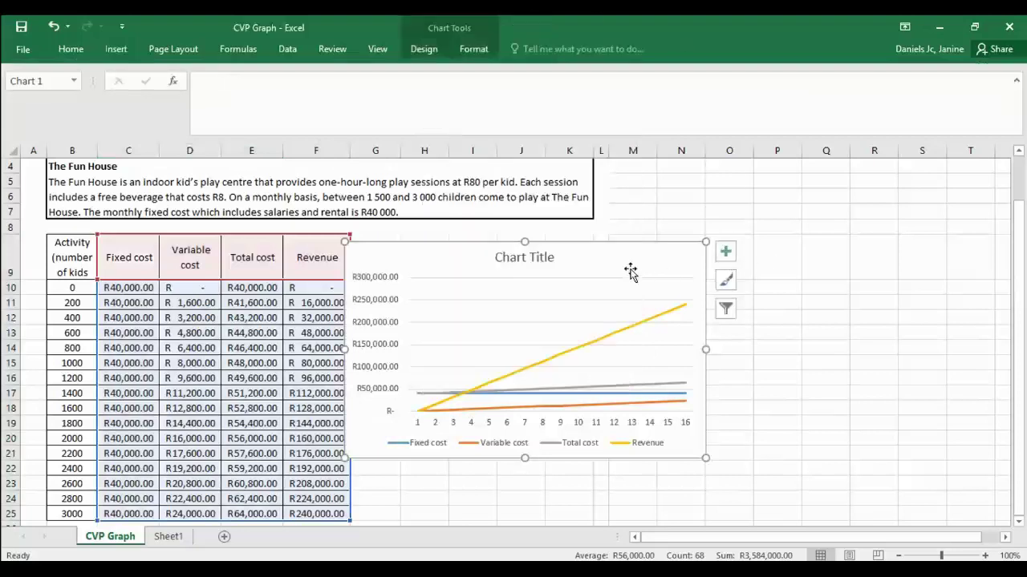
Step: Move the chart slightly right of the table and bring up the chart area's context menu
left_click_drag(608, 264, 647, 257)
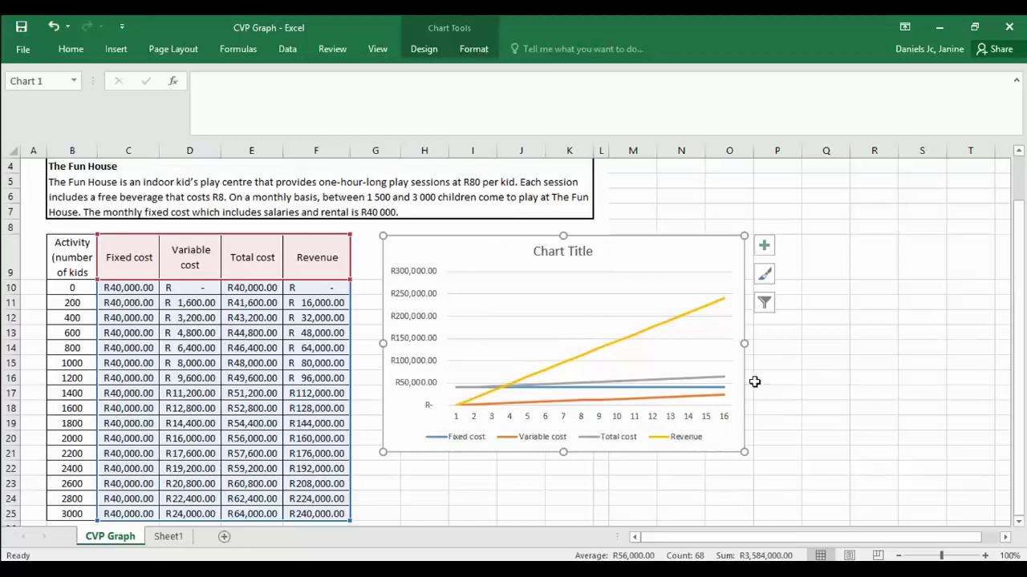
left_click(699, 356)
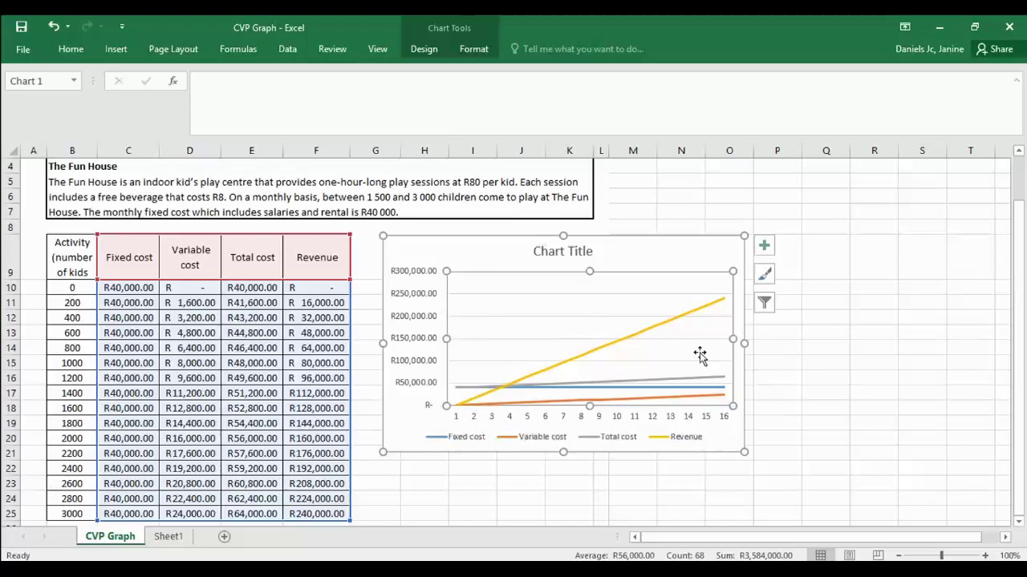
left_click(702, 254)
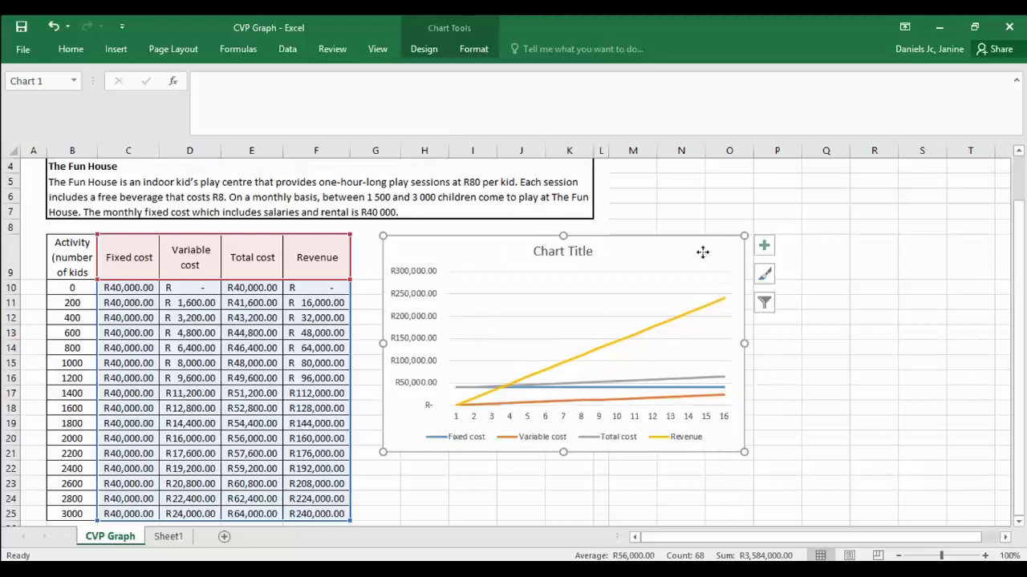
right_click(703, 254)
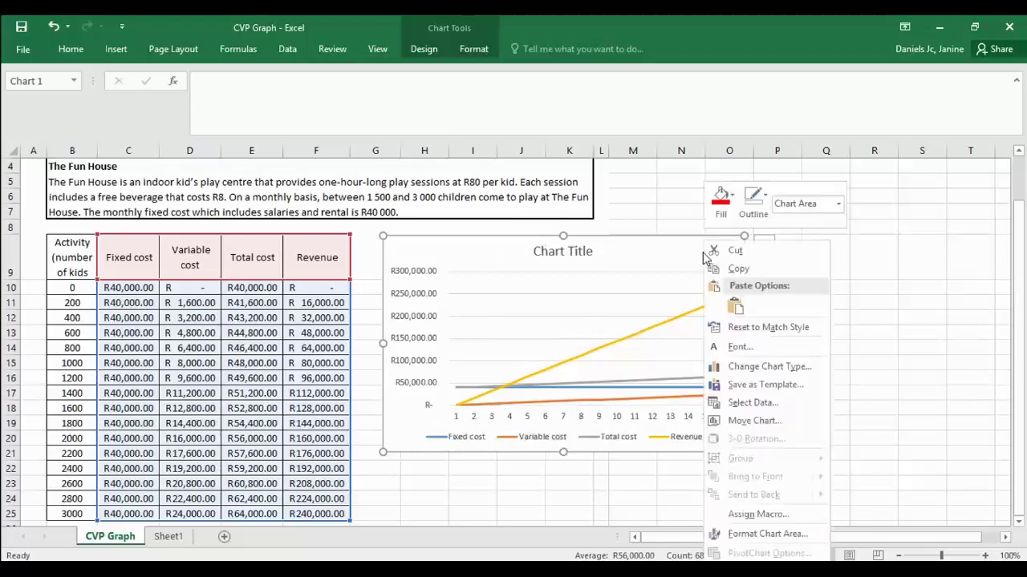
Step: Use Select Data to set the horizontal axis labels to activity values B10:B25
left_click(751, 403)
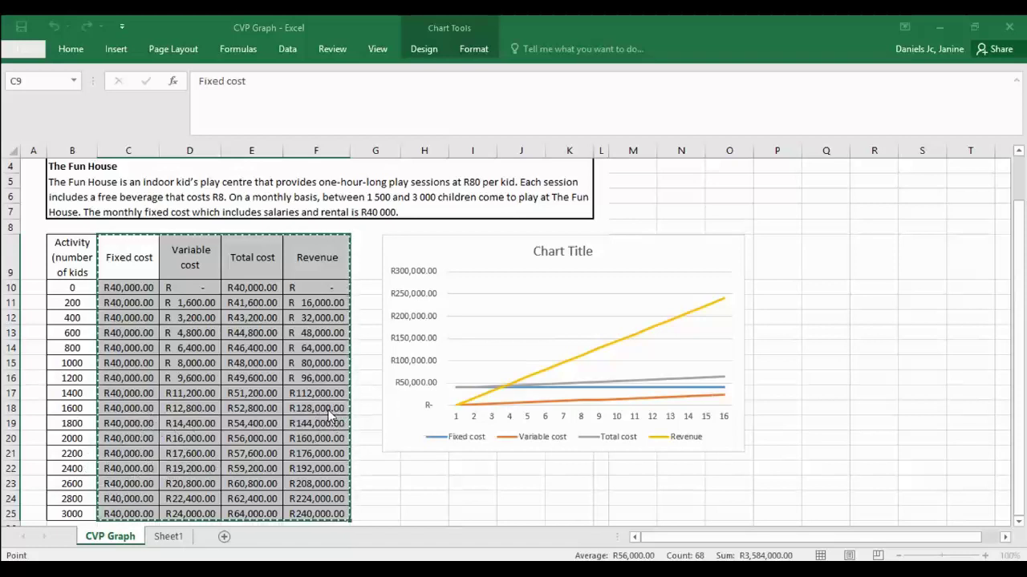
key("F2")
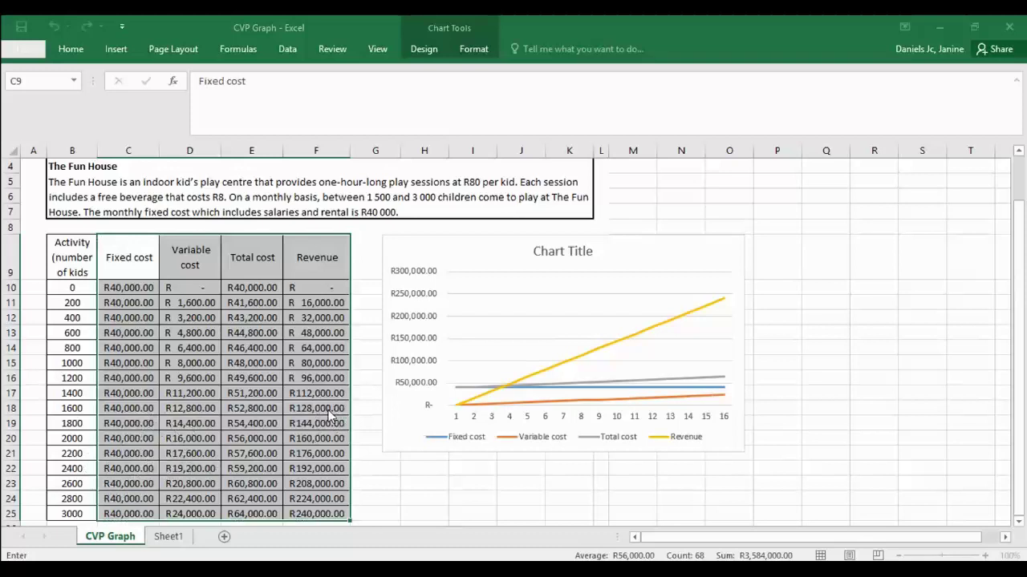
left_click(72, 288)
left_click_drag(72, 319, 73, 507)
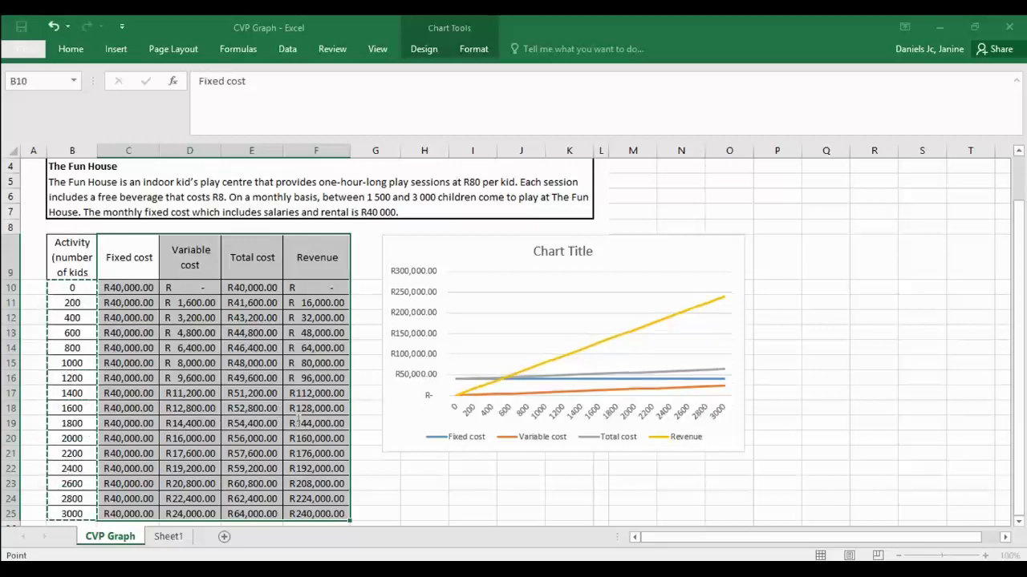
key("Return")
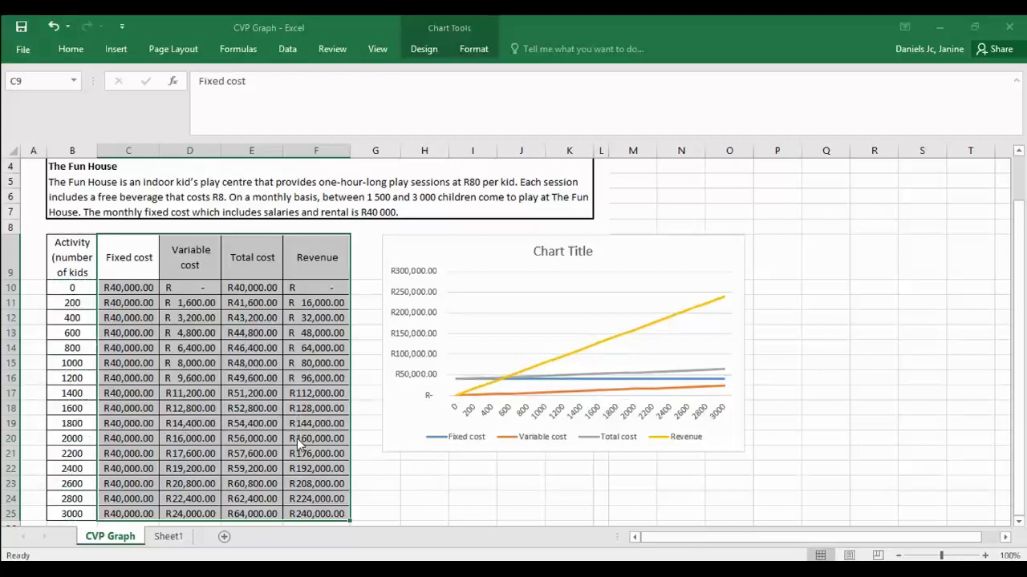
Step: Choose Format Axis from the horizontal axis's right-click menu
left_click(383, 428)
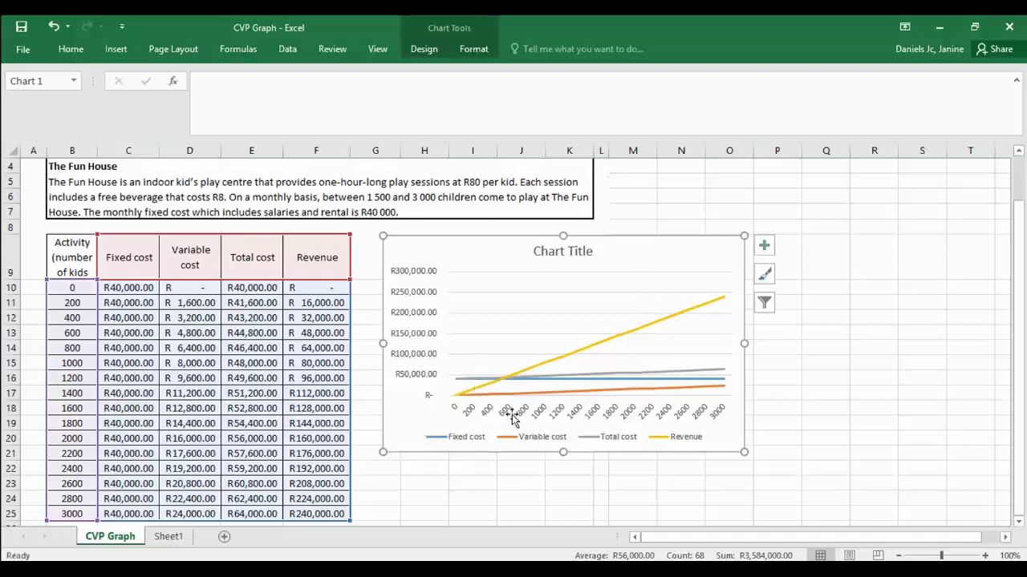
left_click(603, 414)
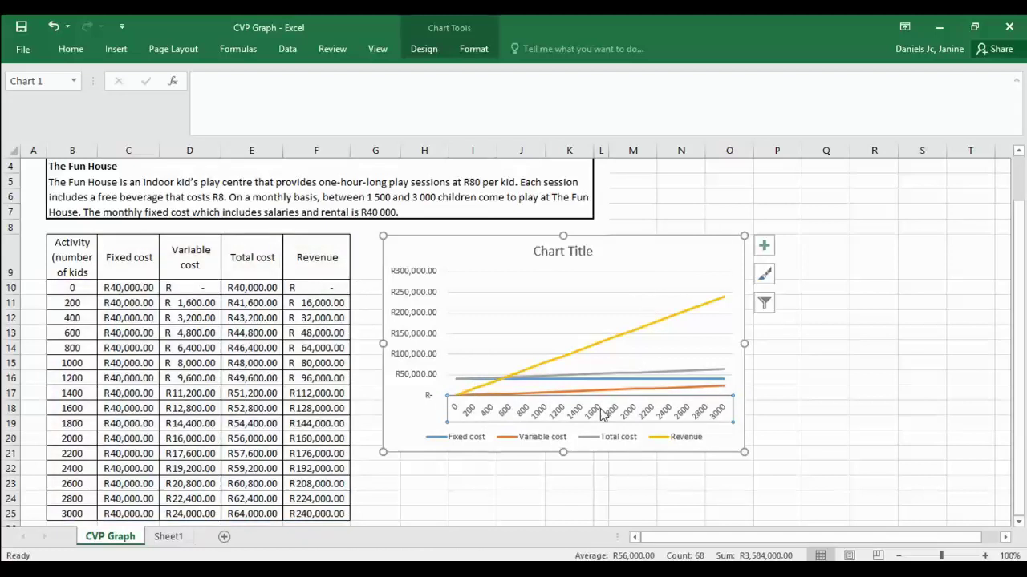
right_click(604, 413)
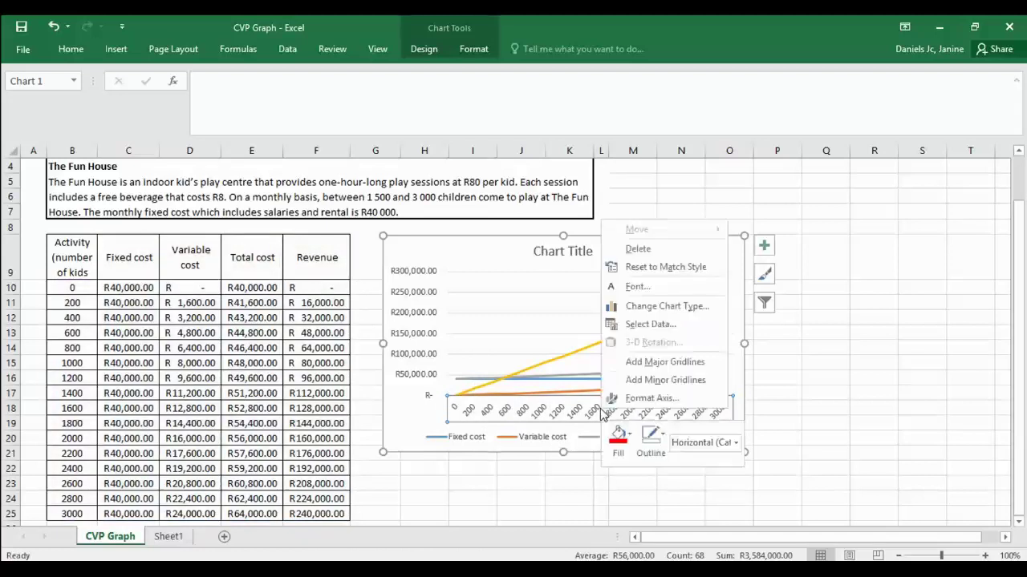
left_click(640, 401)
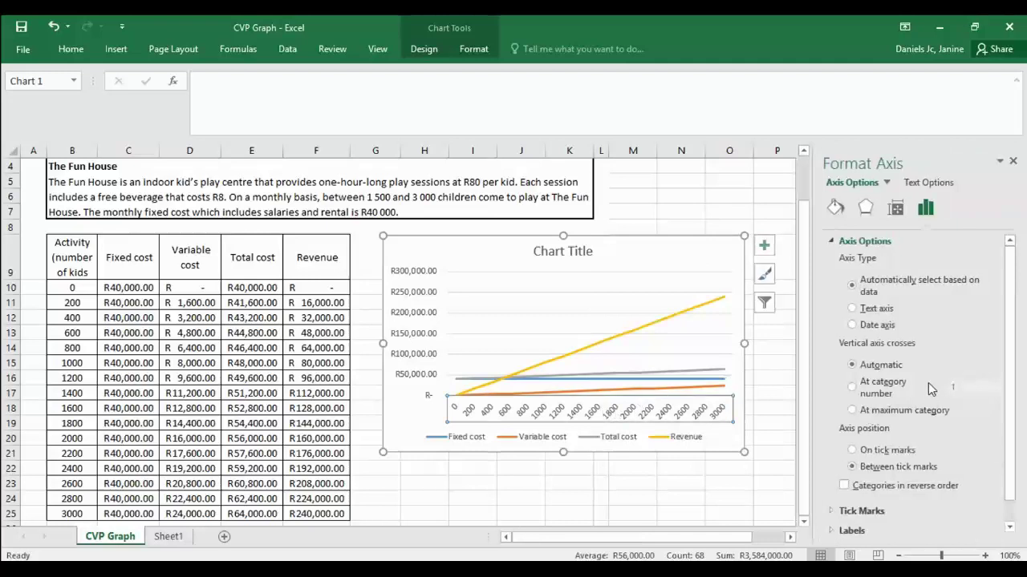
Step: Set the horizontal axis position to On tick marks and close the Format Axis pane
scroll(928, 387, "down", 1)
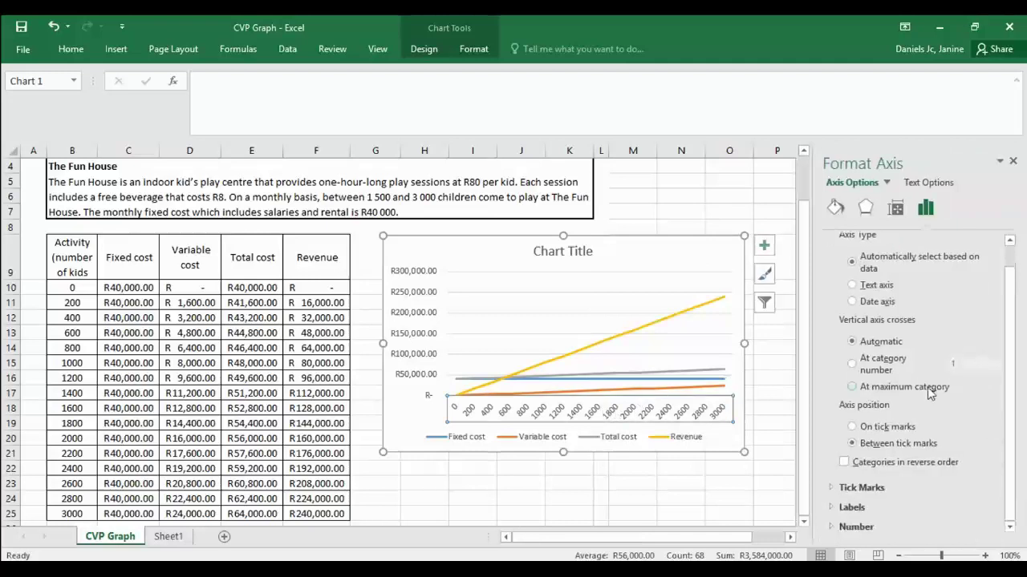
left_click(872, 491)
scroll(922, 463, "down", 1)
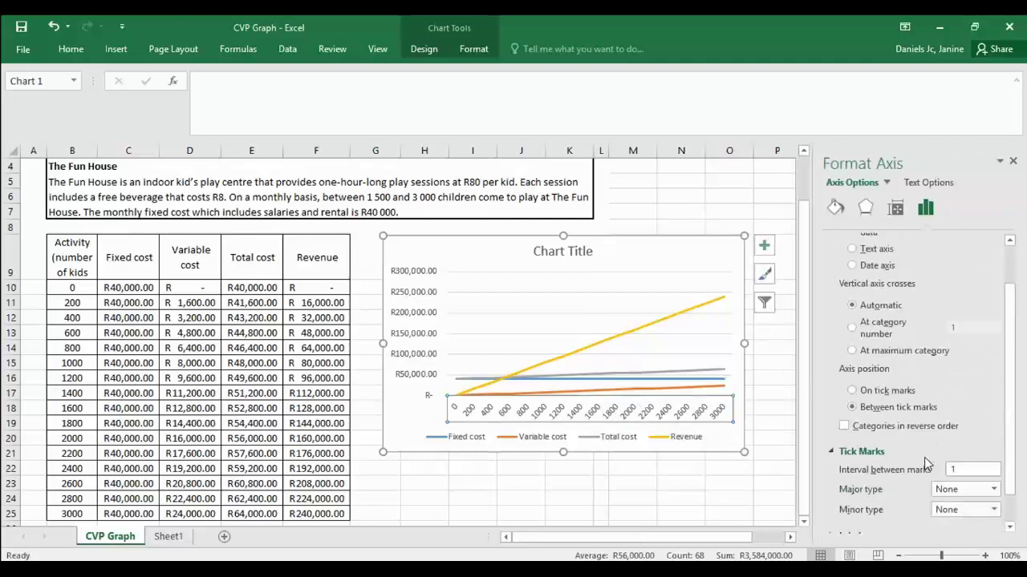
scroll(927, 464, "down", 1)
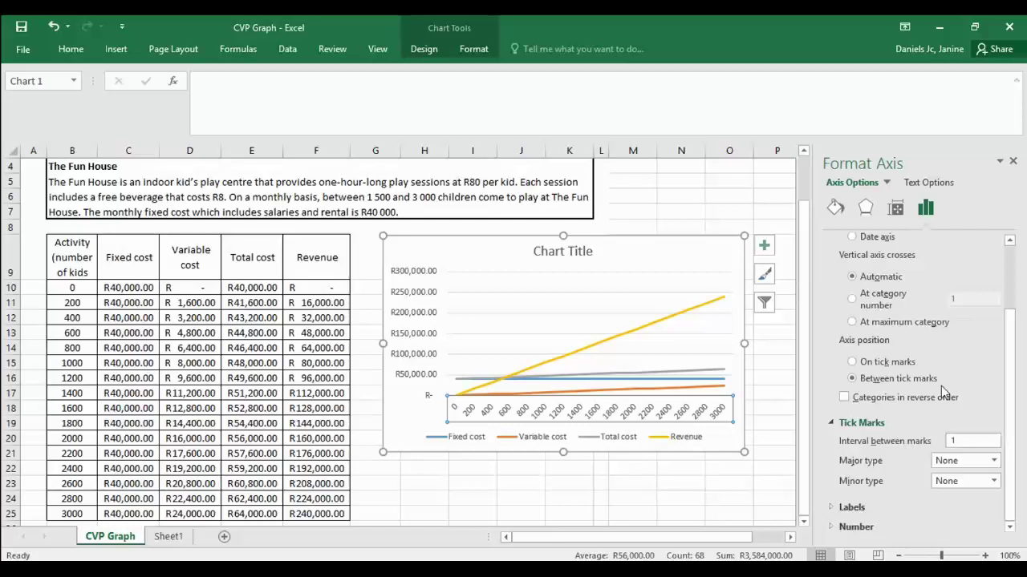
left_click_drag(1012, 419, 1011, 388)
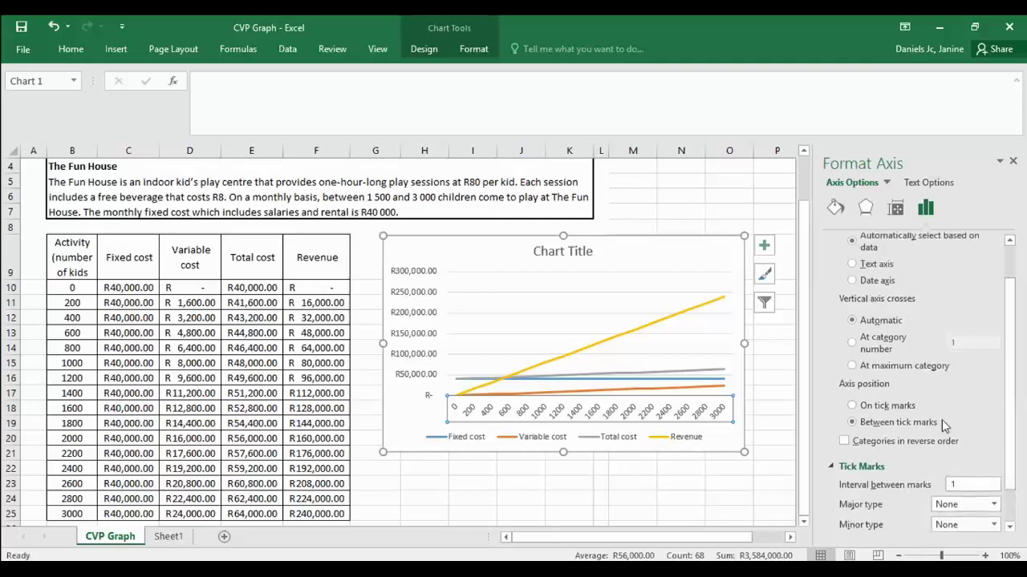
scroll(886, 425, "up", 2)
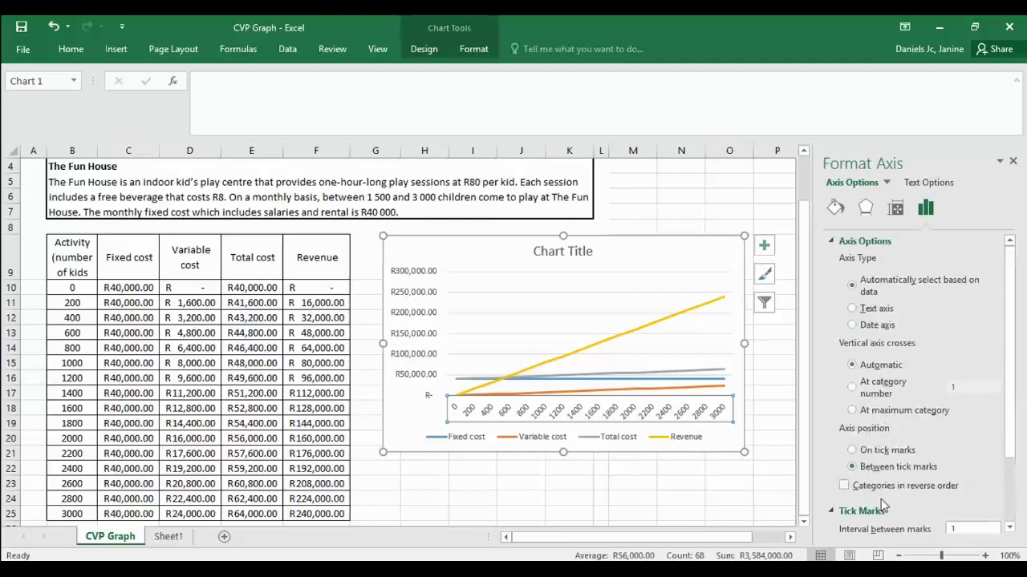
scroll(883, 502, "down", 2)
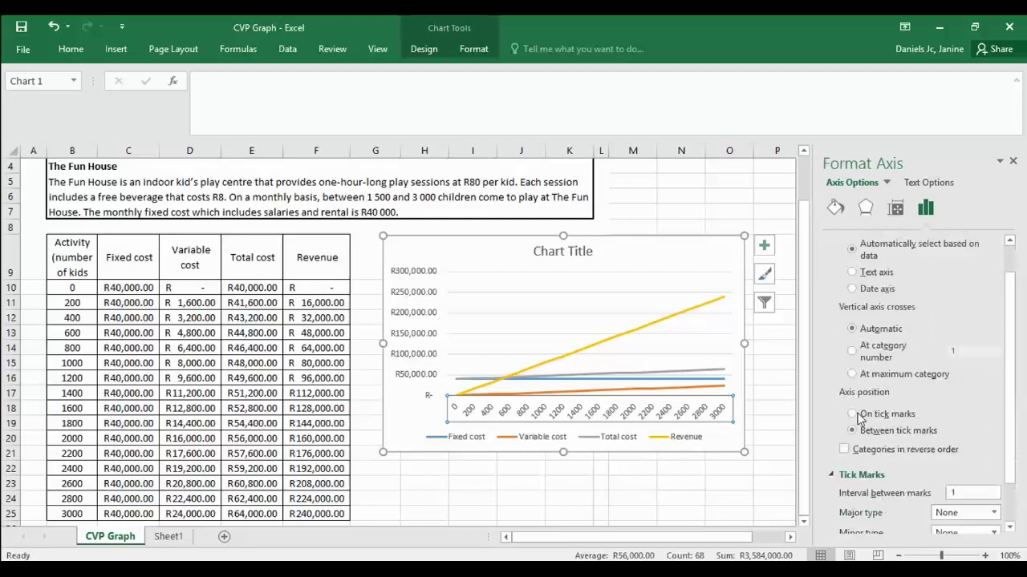
left_click(852, 414)
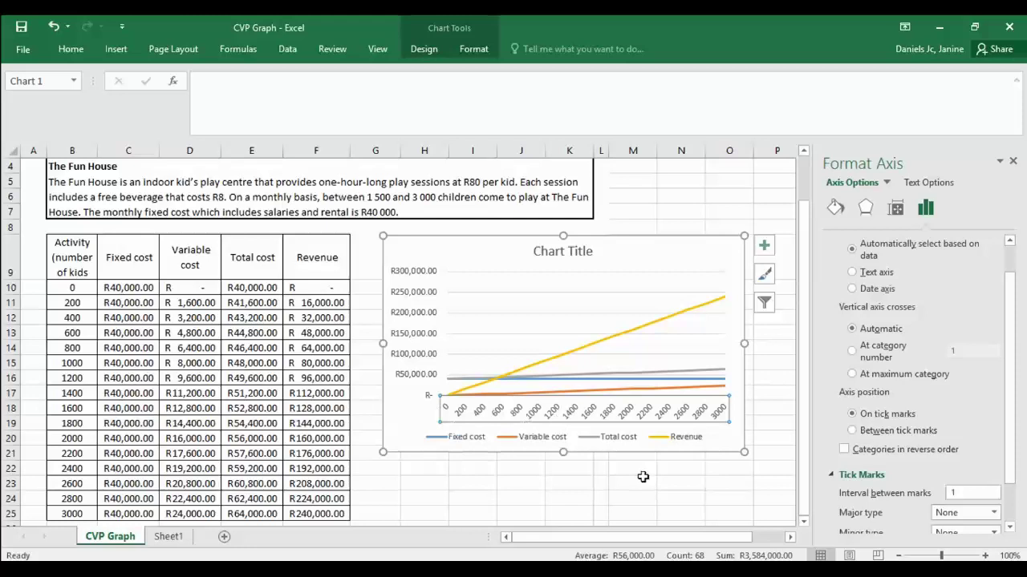
left_click(1013, 164)
Step: Reselect the horizontal axis, choose Format Axis, and scroll down the settings pane
left_click(784, 408)
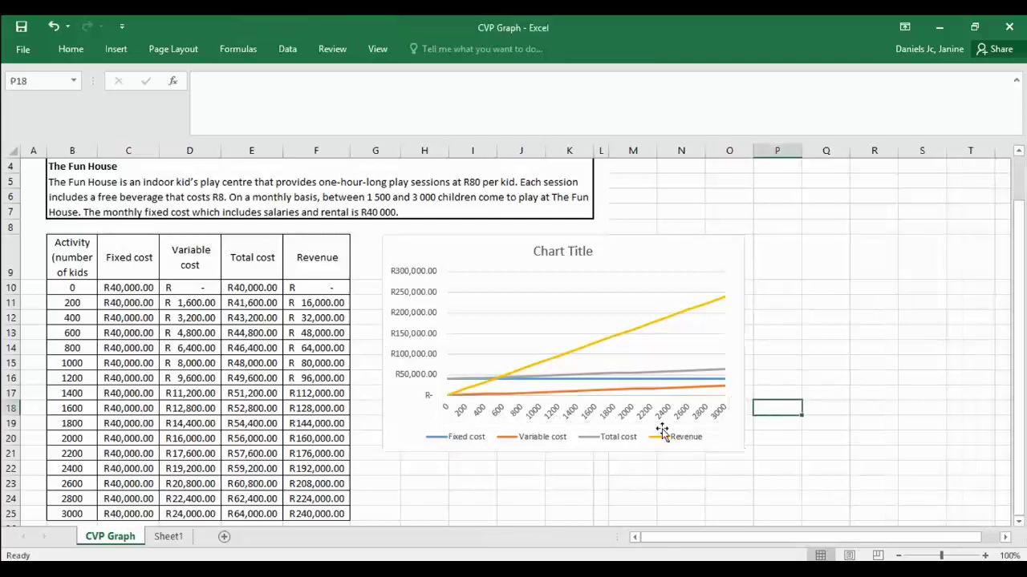
left_click(626, 417)
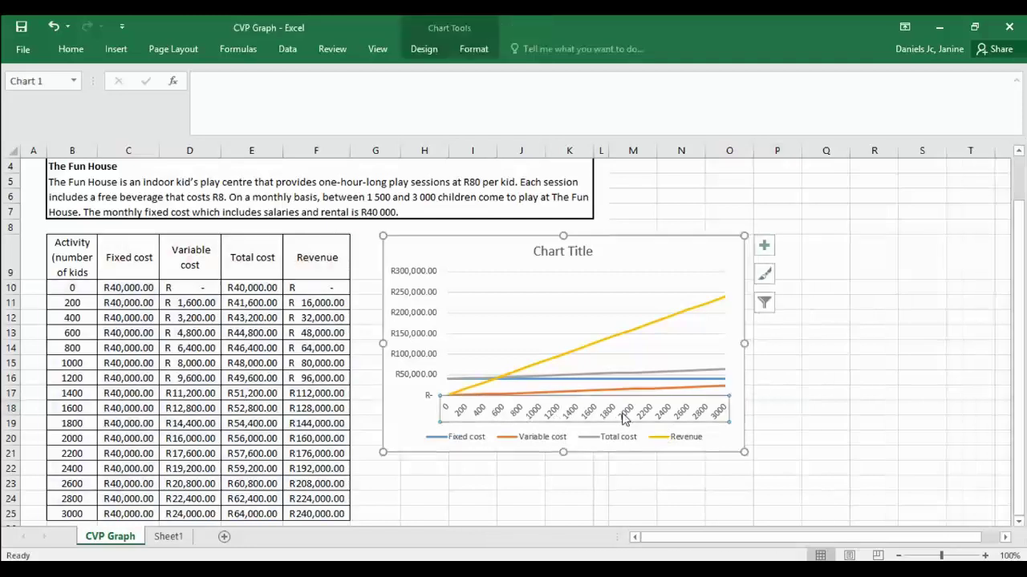
right_click(624, 418)
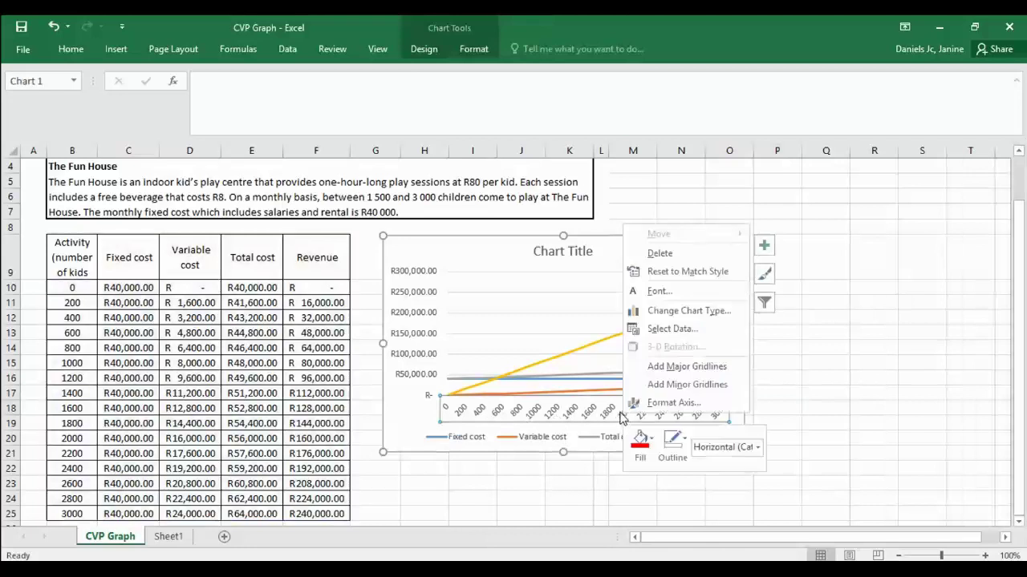
left_click(659, 409)
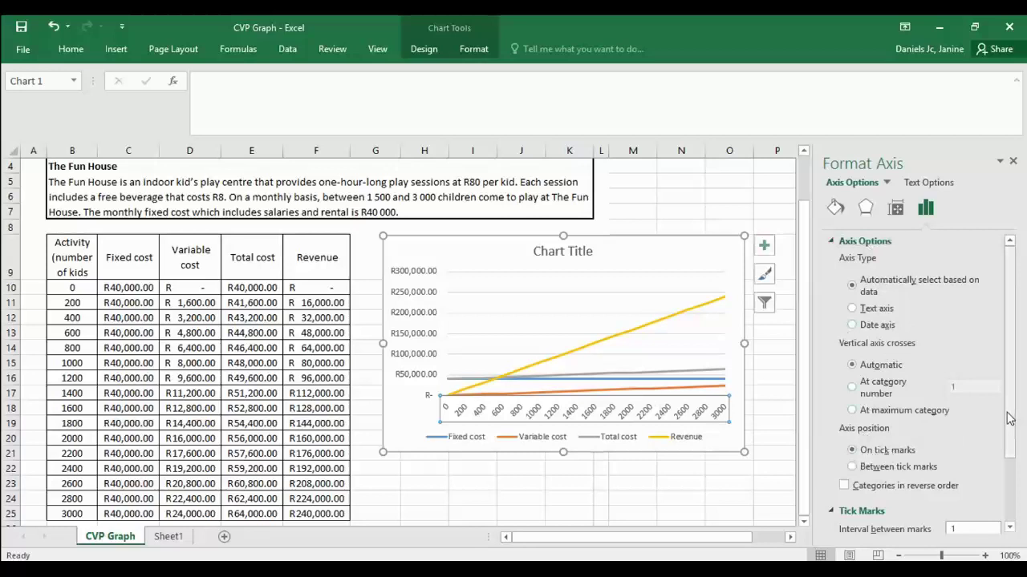
left_click_drag(1007, 419, 1012, 481)
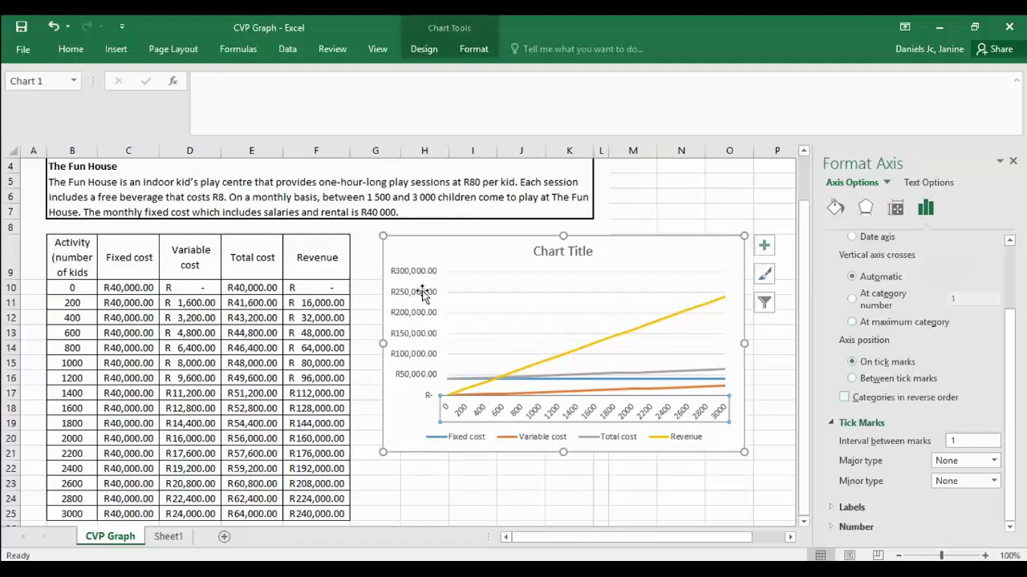
Step: Set the vertical axis maximum bound to 240000 and major unit to 20000
left_click(417, 331)
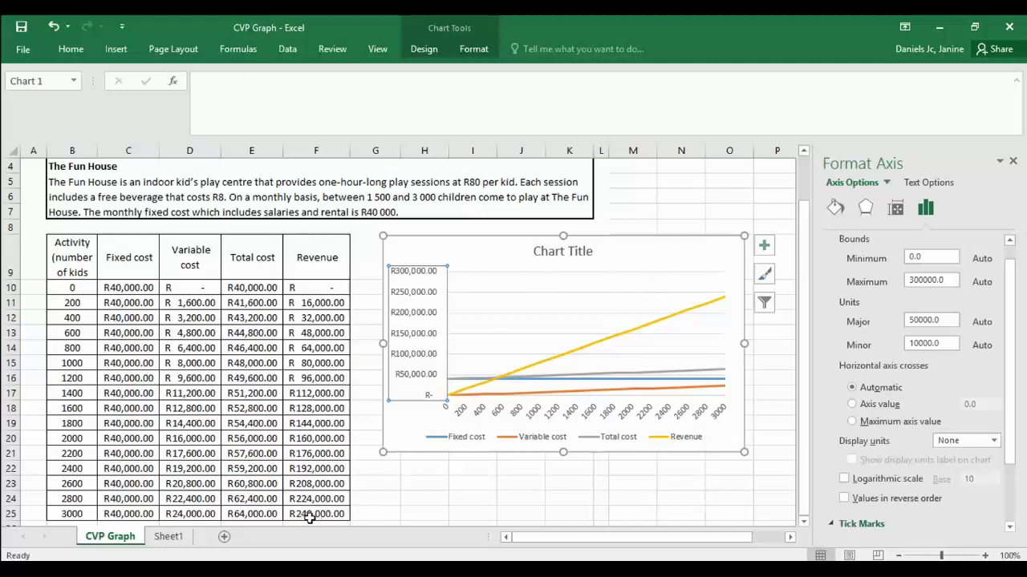
left_click(951, 279)
left_click_drag(952, 279, 889, 279)
type("24")
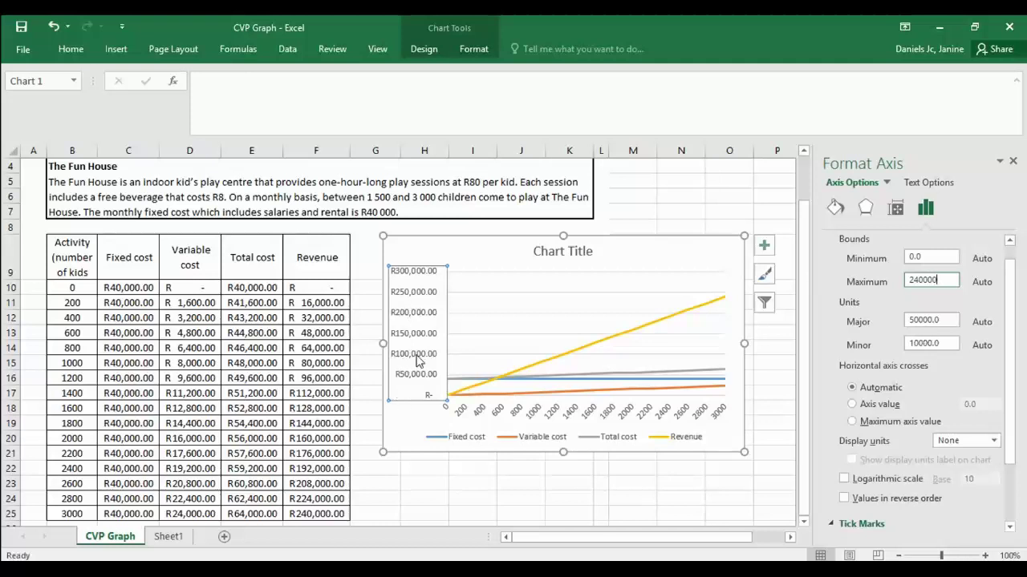
left_click(922, 320)
double_click(921, 320)
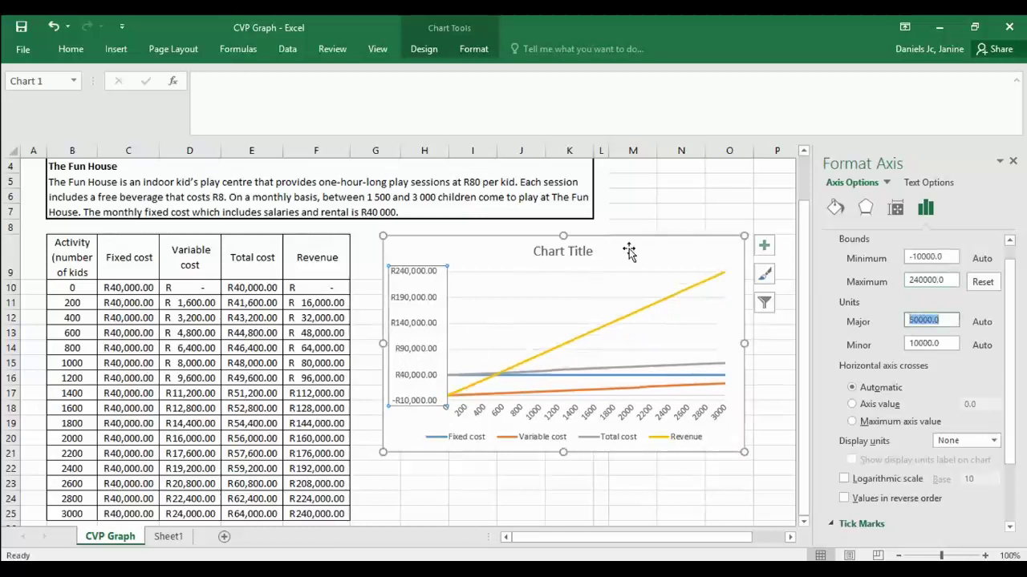
type("20")
key("Return")
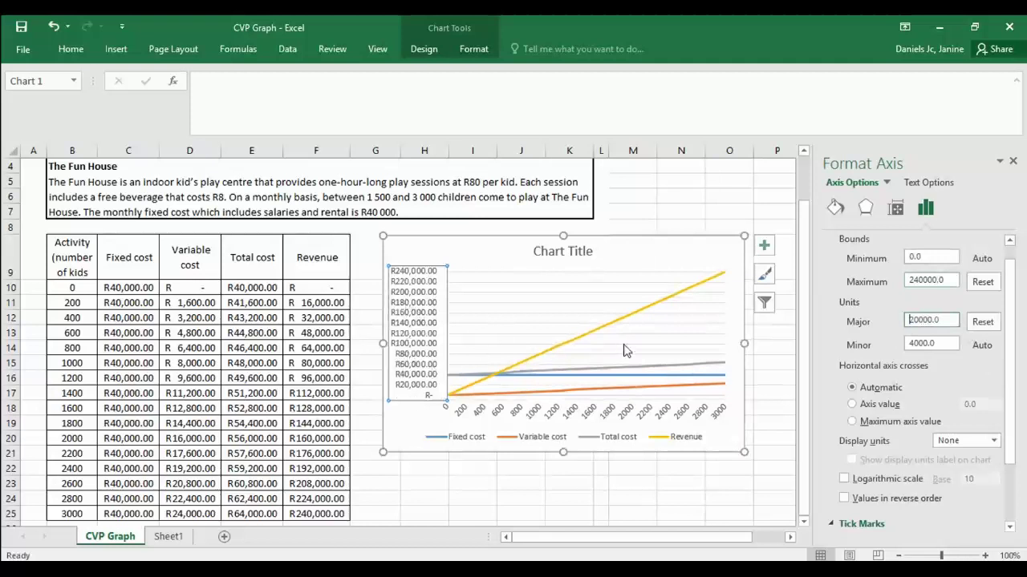
Step: Close the axis pane, drag the chart's corner outward to enlarge it, and reselect it
left_click(1013, 164)
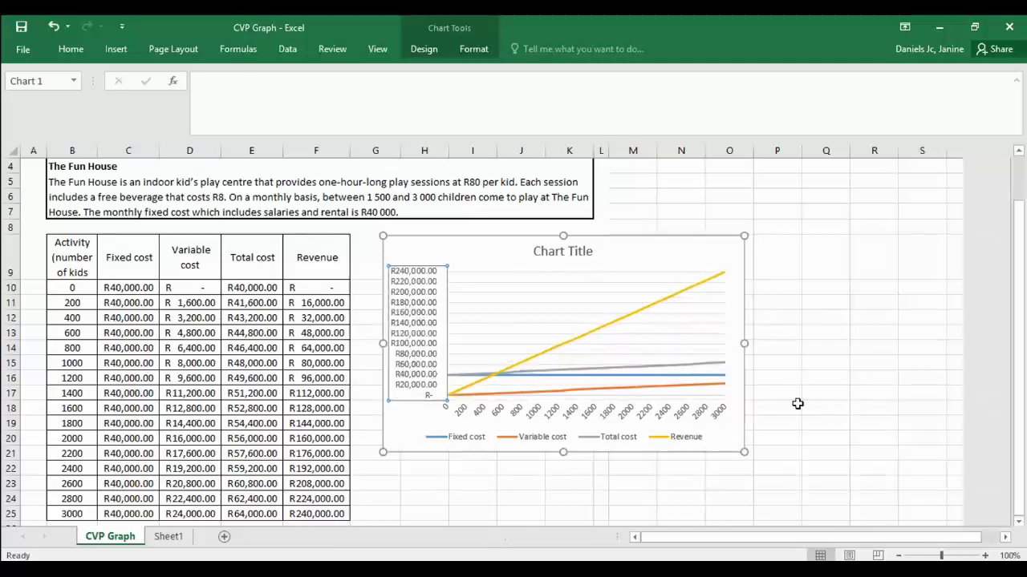
left_click(743, 449)
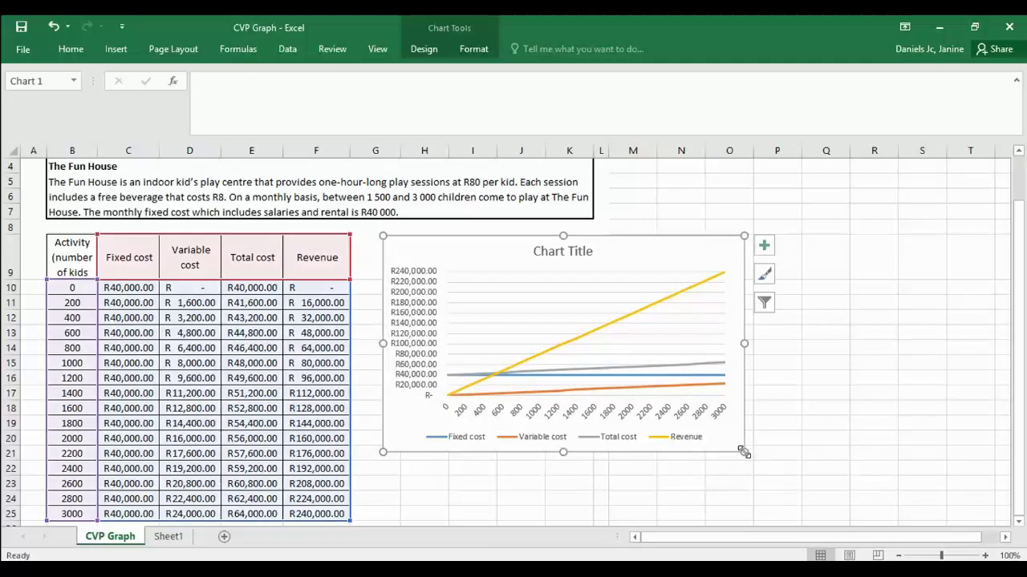
left_click_drag(744, 451, 803, 517)
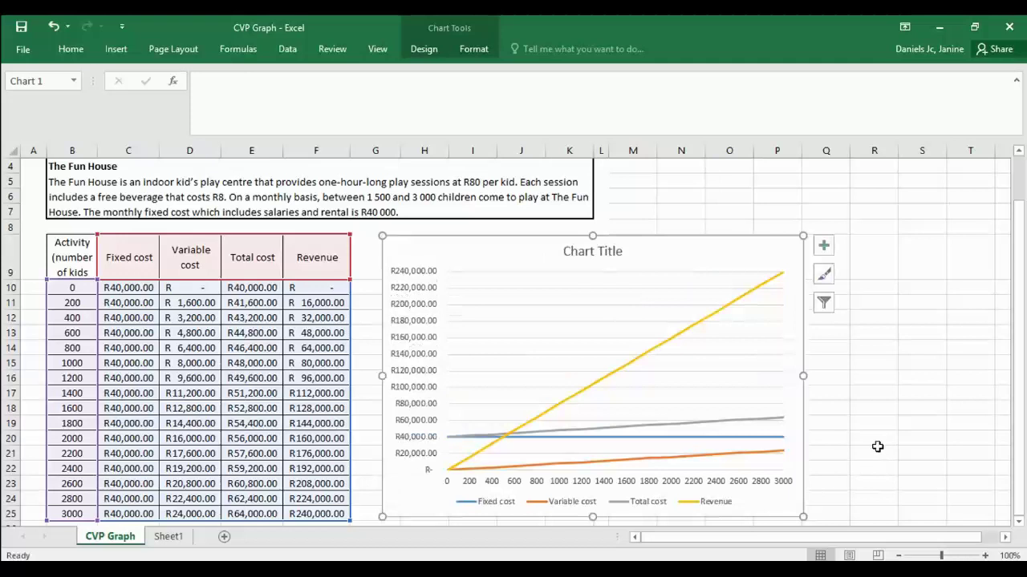
left_click(877, 447)
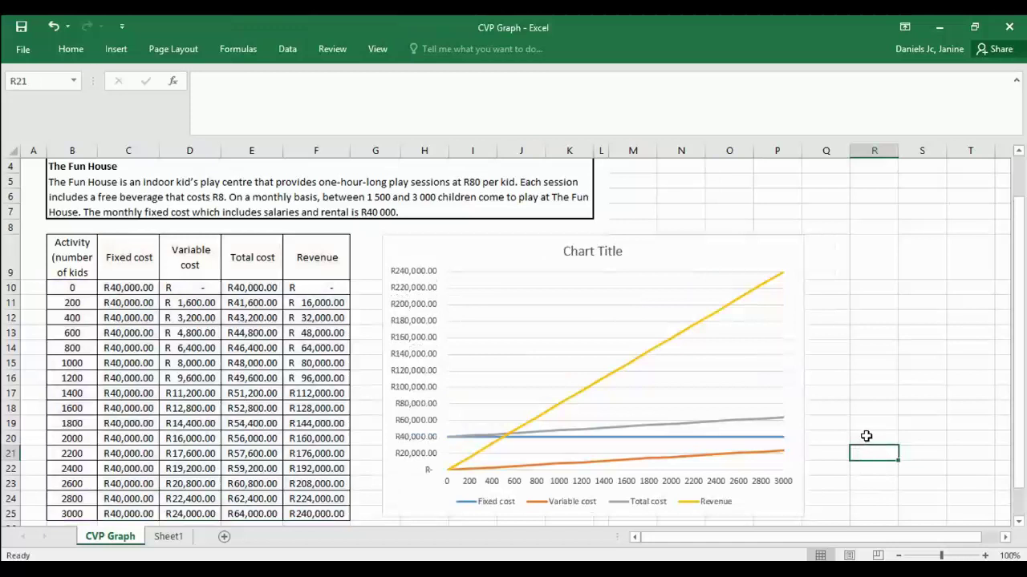
left_click(790, 383)
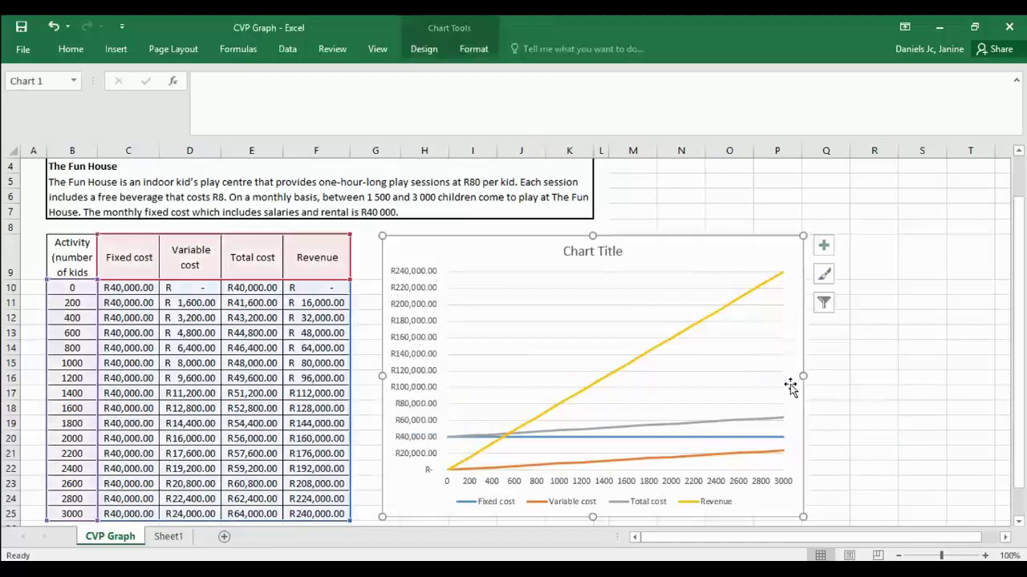
Step: Tick Axis Titles under Chart Elements to label both chart axes with placeholders
left_click(827, 253)
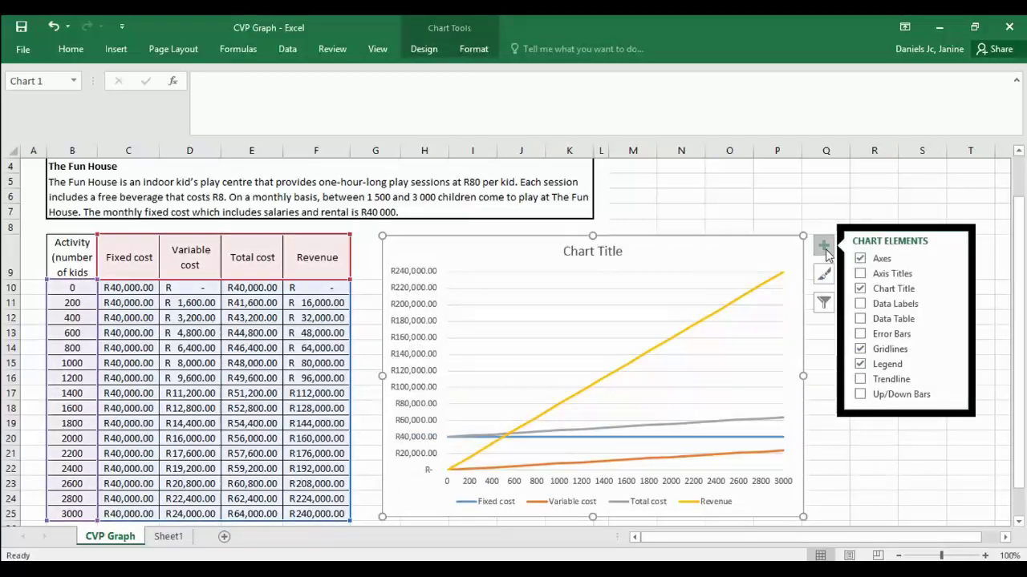
left_click(860, 276)
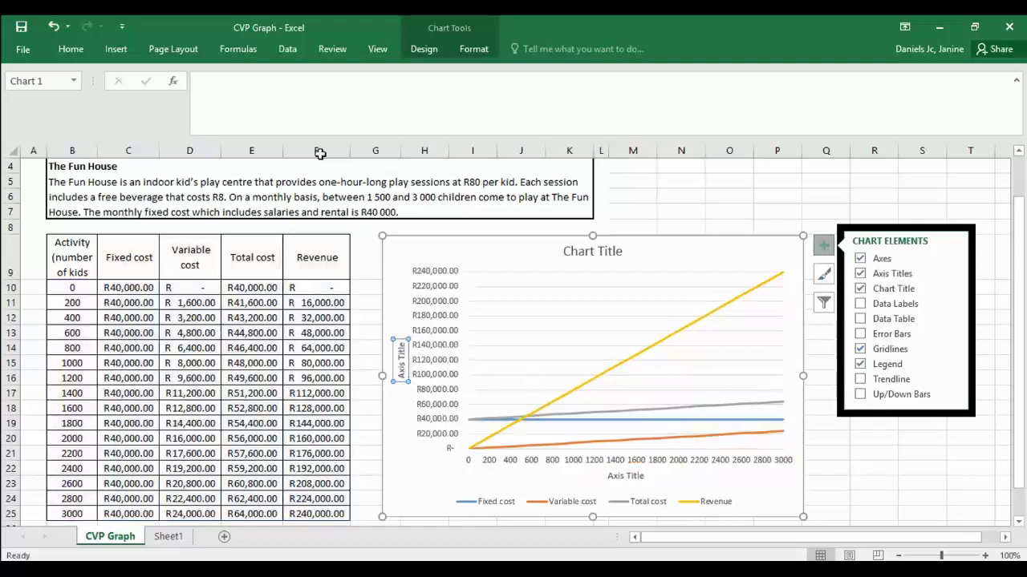
Step: Enter 'Cost/Revenue' as the vertical axis title and 'Activity' as the horizontal axis title
left_click(277, 104)
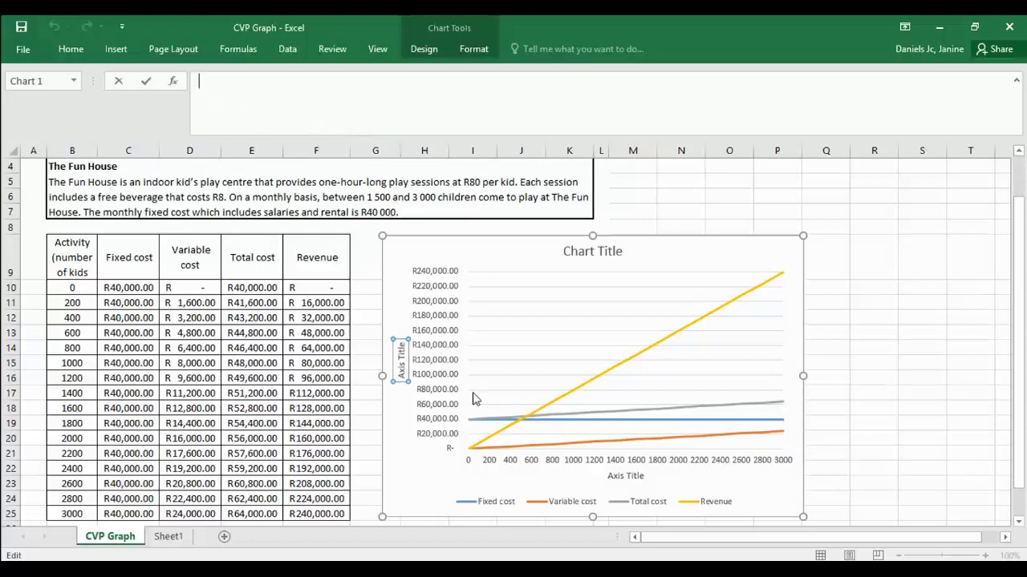
type("Cost/Revenue")
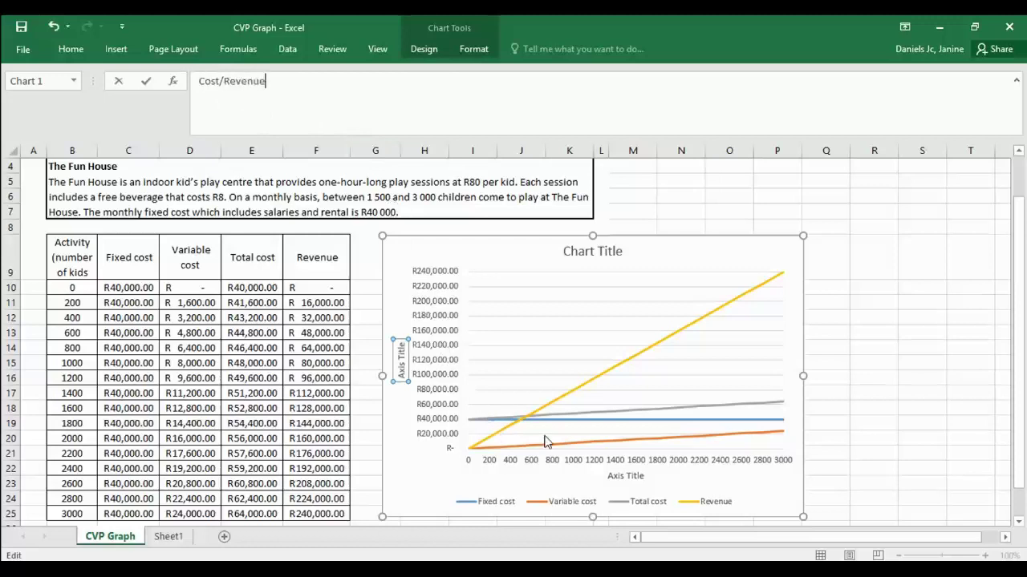
left_click(617, 479)
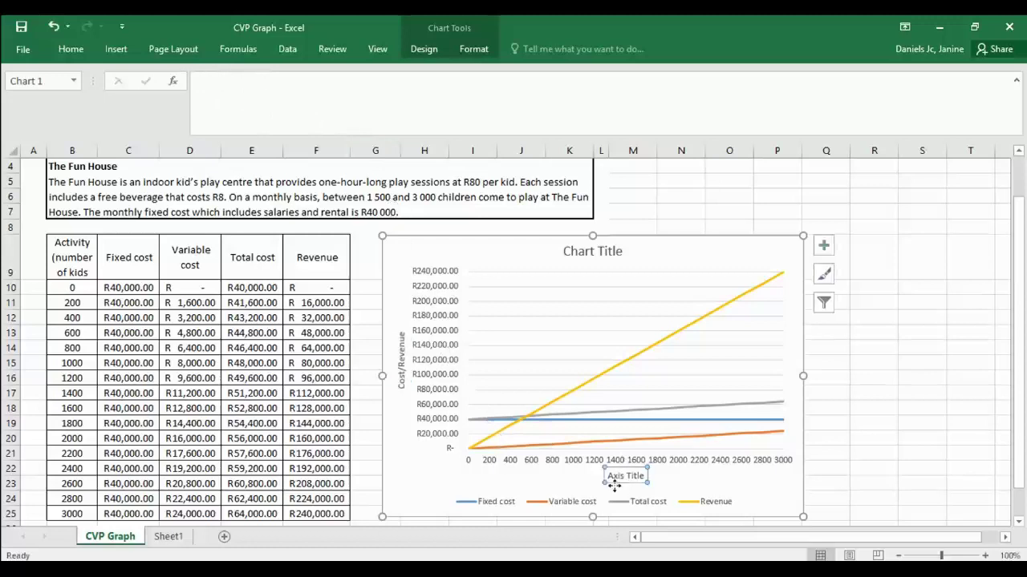
left_click(299, 121)
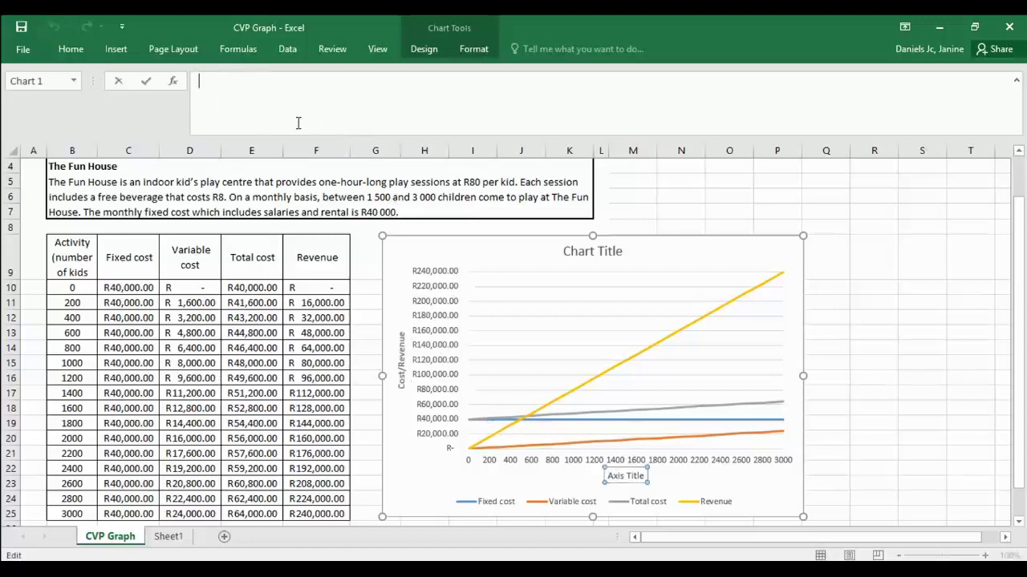
type("Activity")
left_click(797, 366)
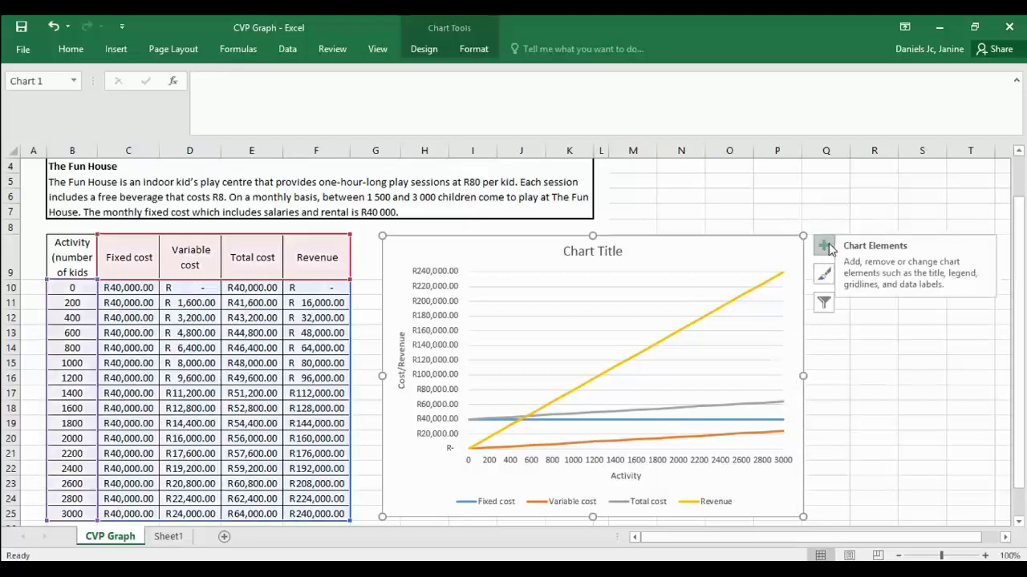
left_click(788, 386)
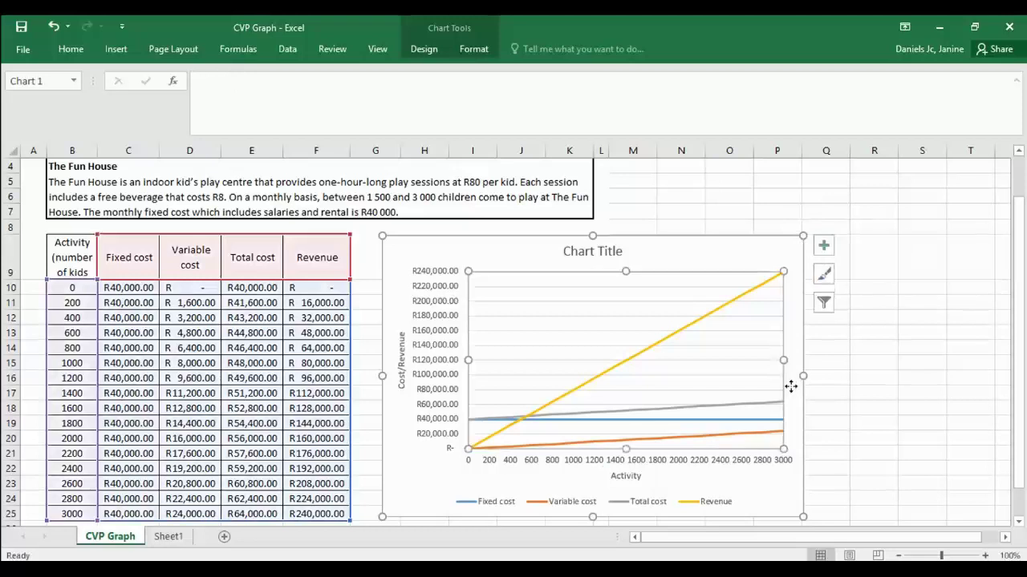
left_click(791, 388)
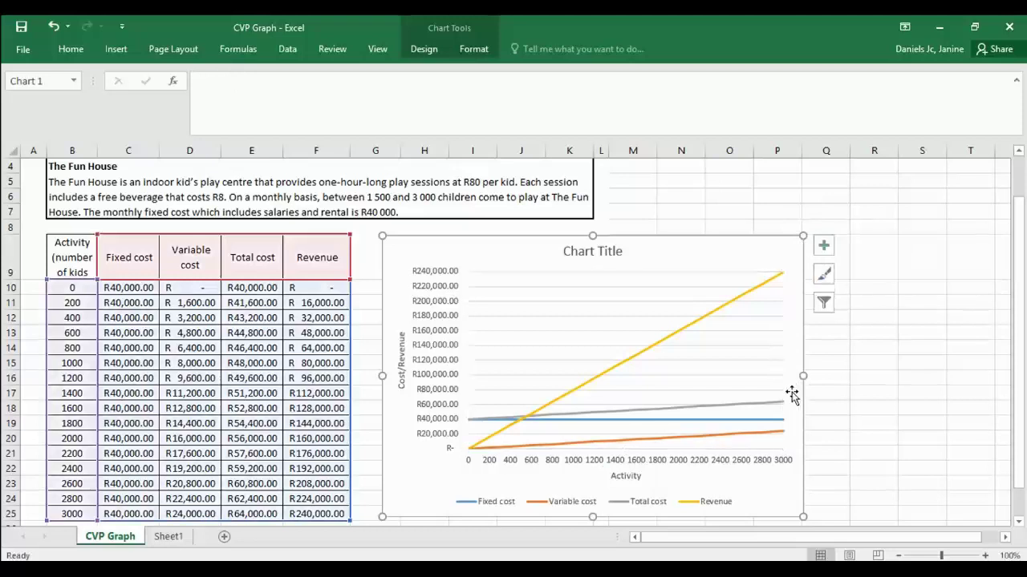
right_click(791, 392)
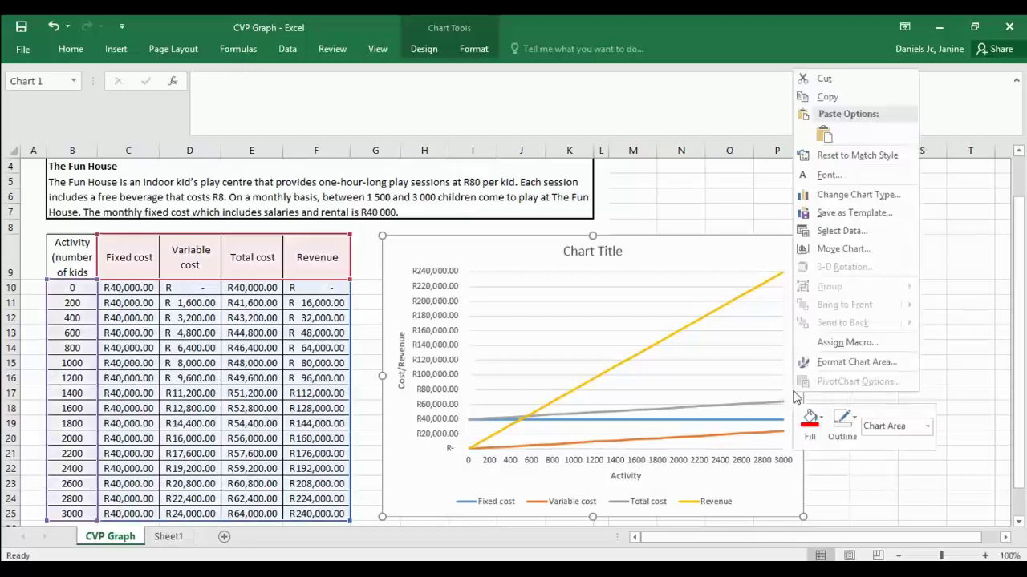
left_click(832, 365)
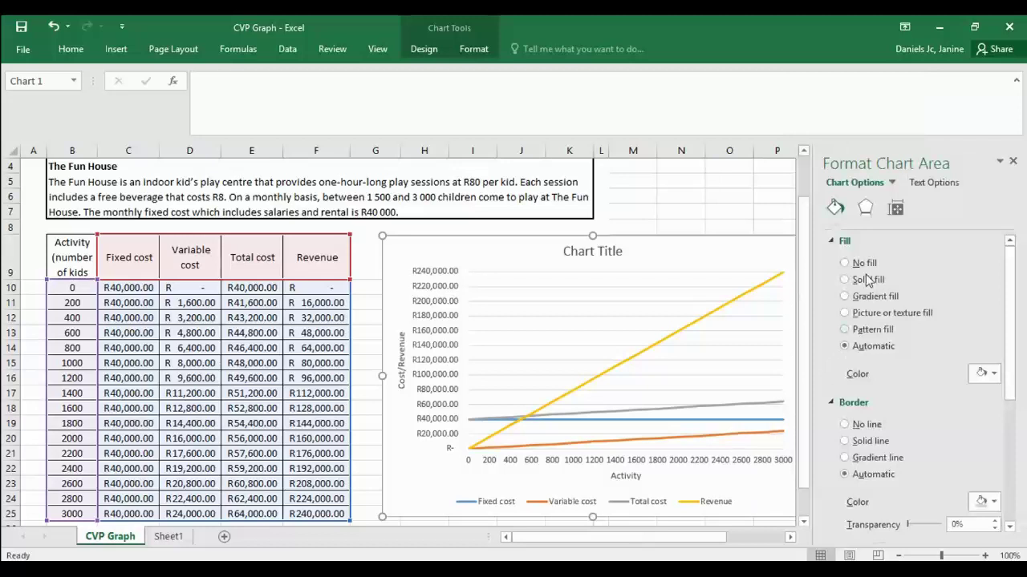
left_click(891, 183)
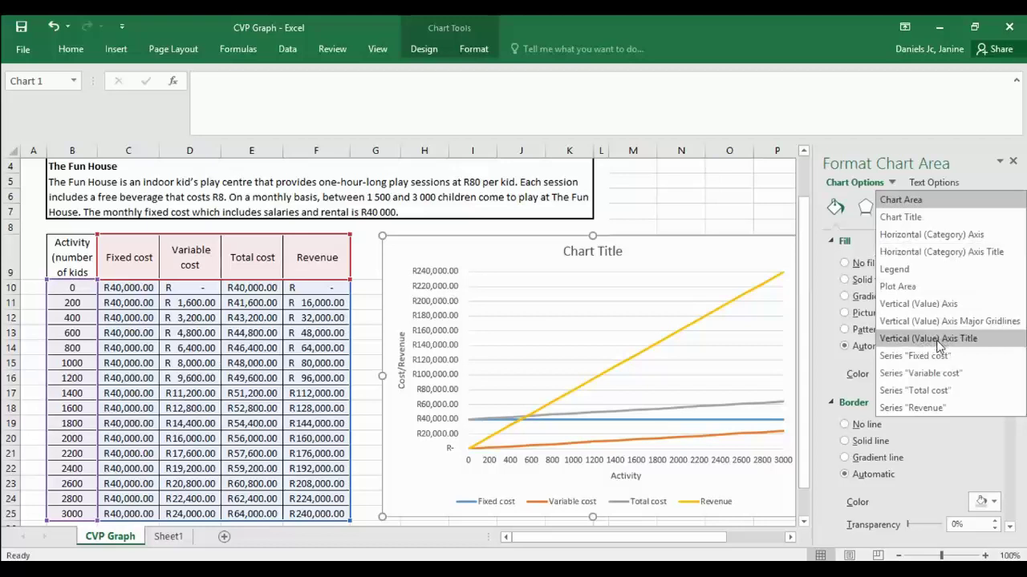
left_click(1015, 165)
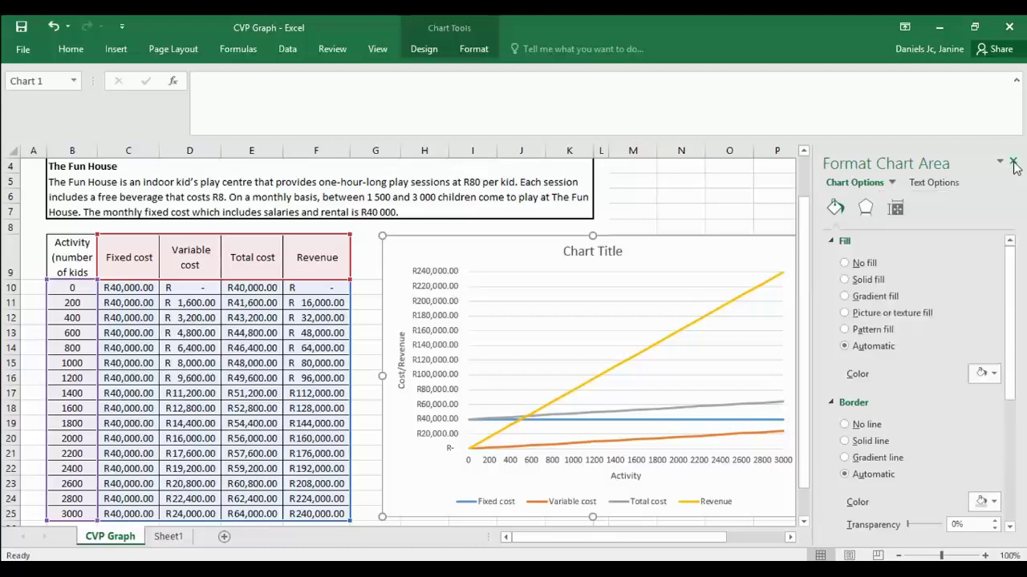
left_click(1013, 164)
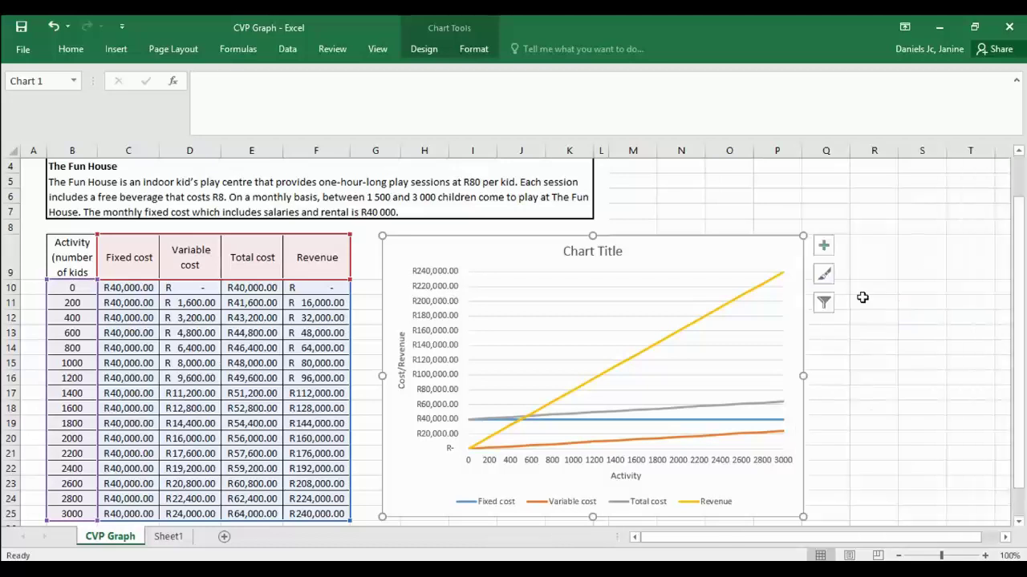
Step: Replace the placeholder chart title with 'Cost-Volume-Profit Chart of The Fun House'
left_click(593, 253)
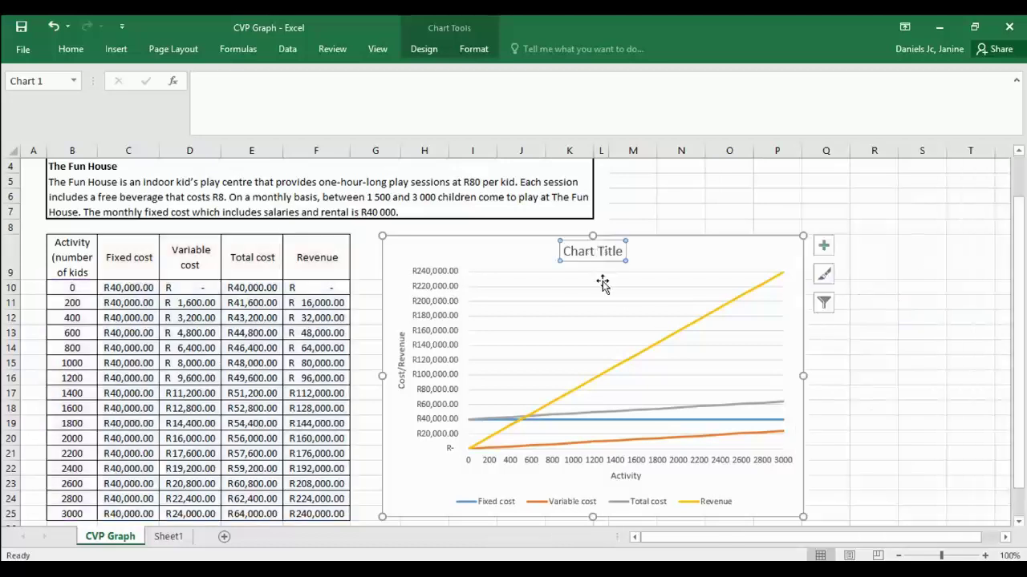
left_click(585, 251)
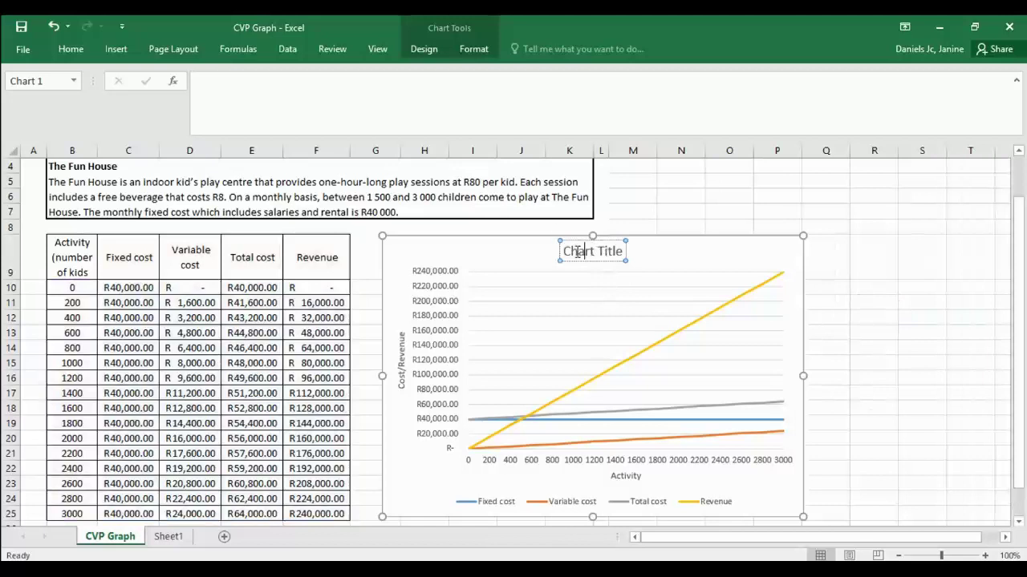
left_click_drag(563, 251, 624, 251)
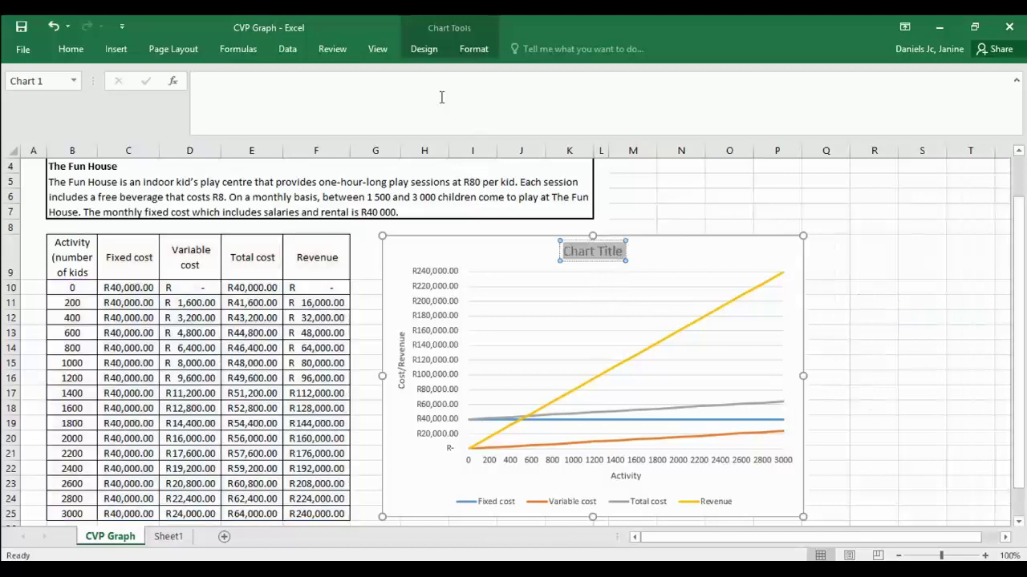
left_click(584, 251)
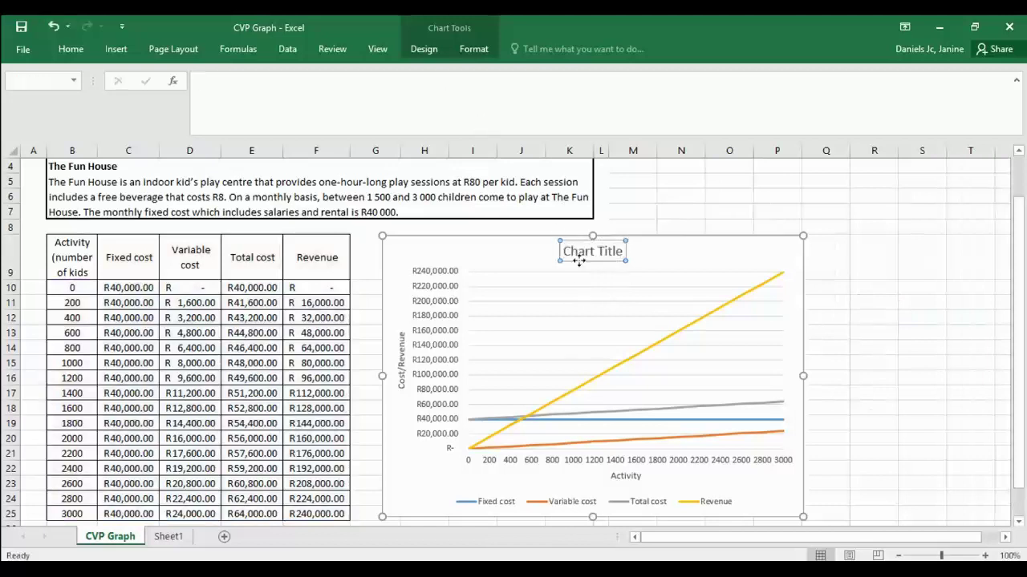
left_click_drag(565, 254, 624, 253)
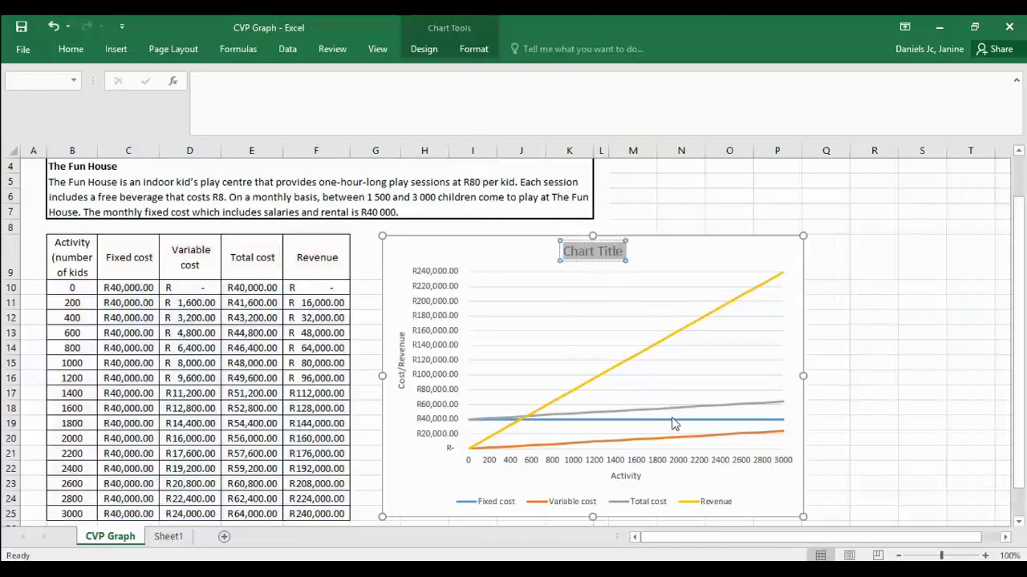
type("Co")
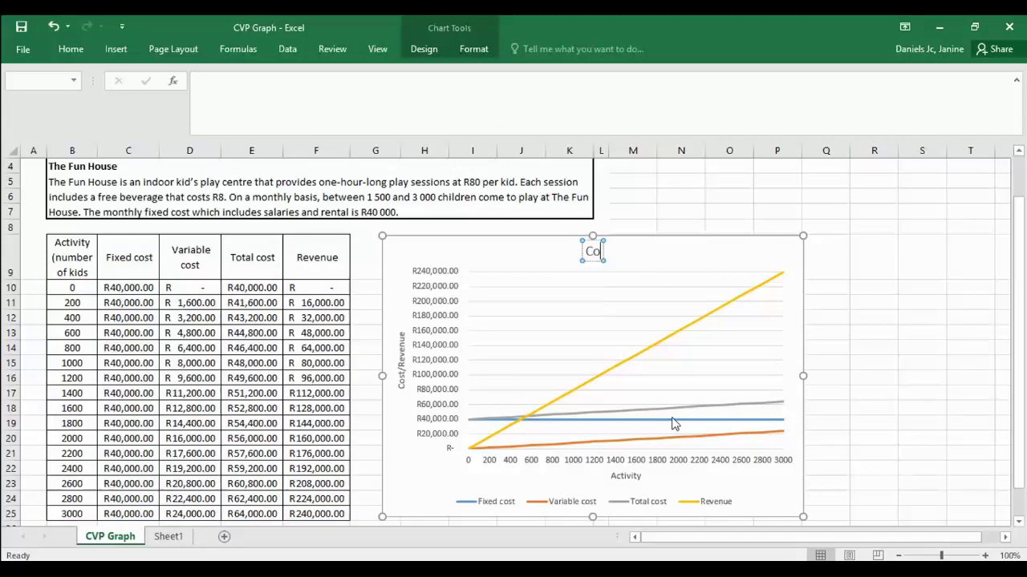
type("st-")
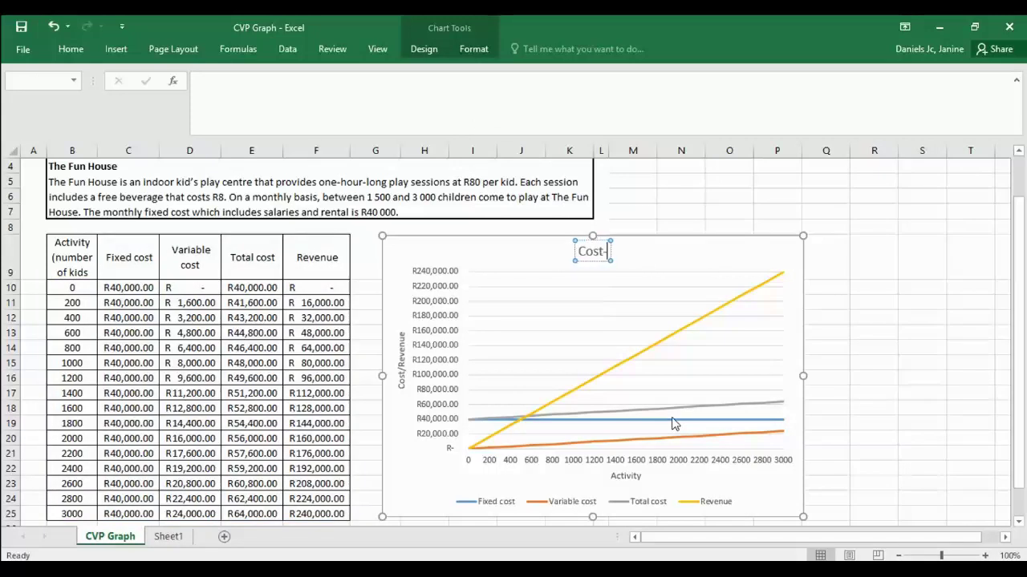
type("Volu")
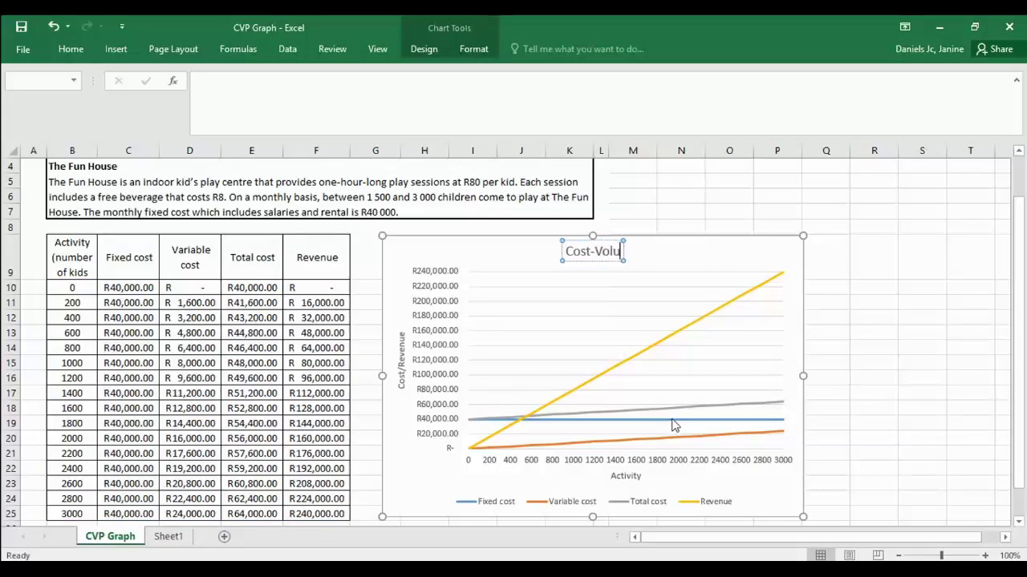
type("me-")
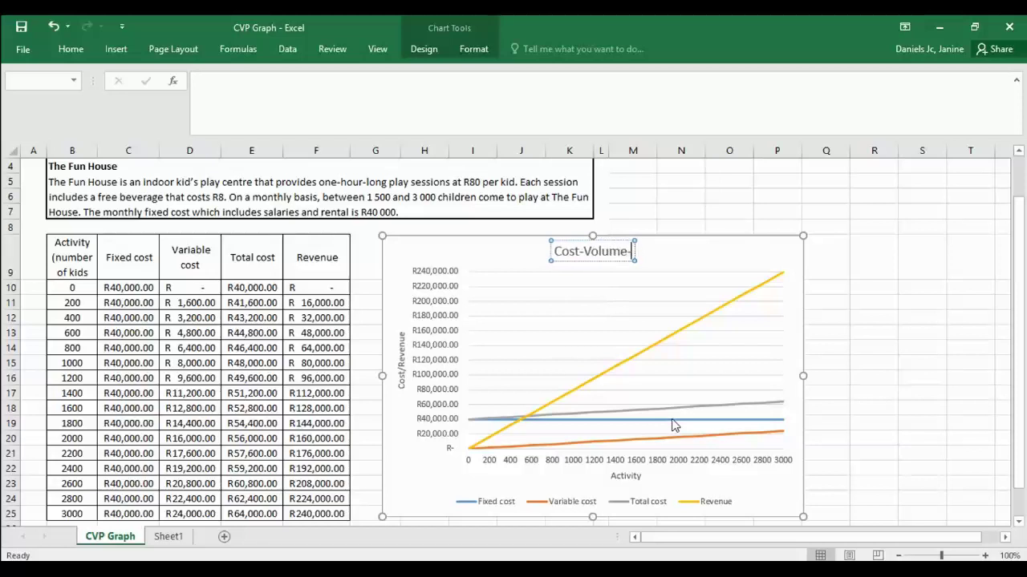
type("Profi")
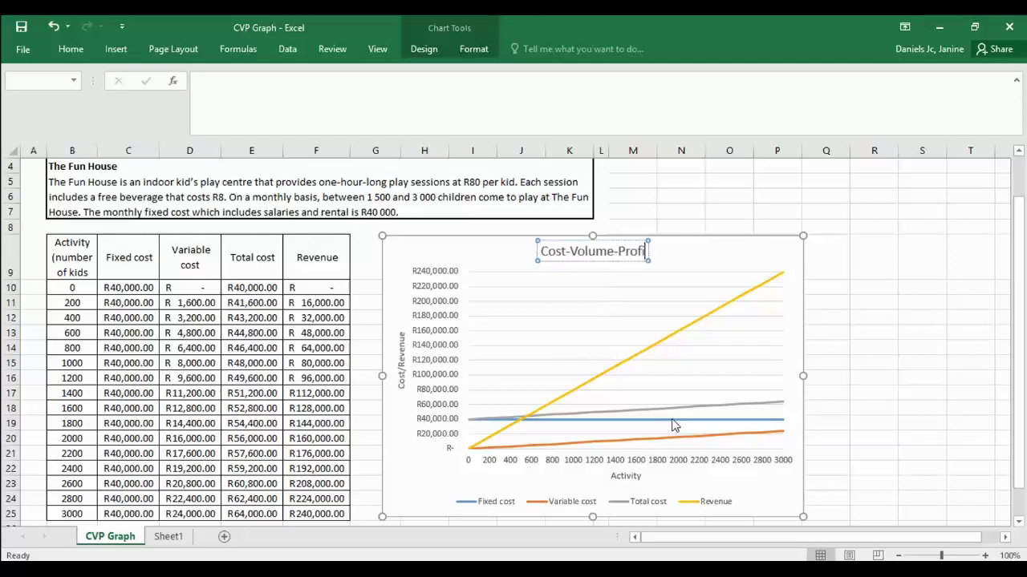
type("t A")
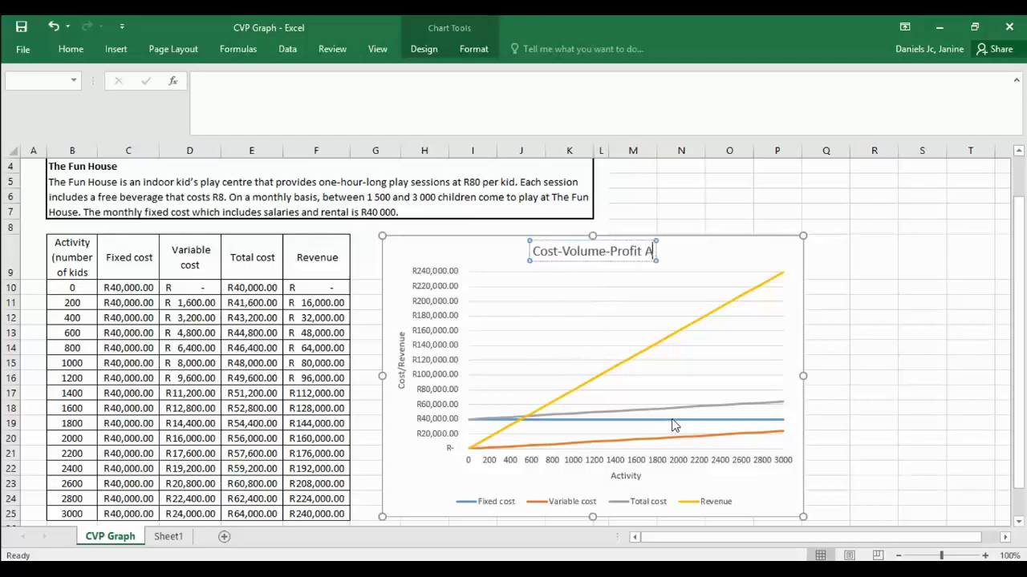
type("naly")
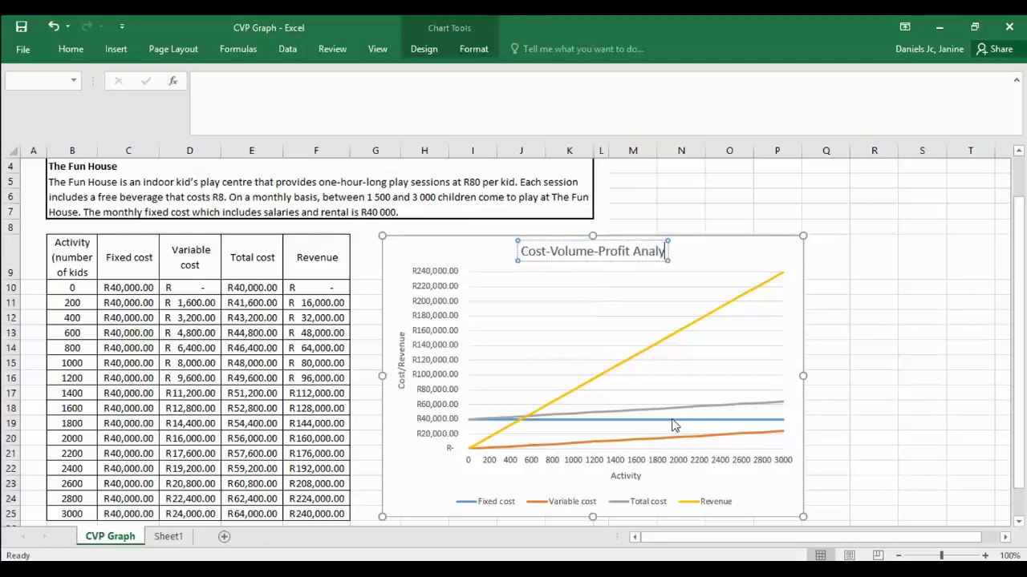
type("sis")
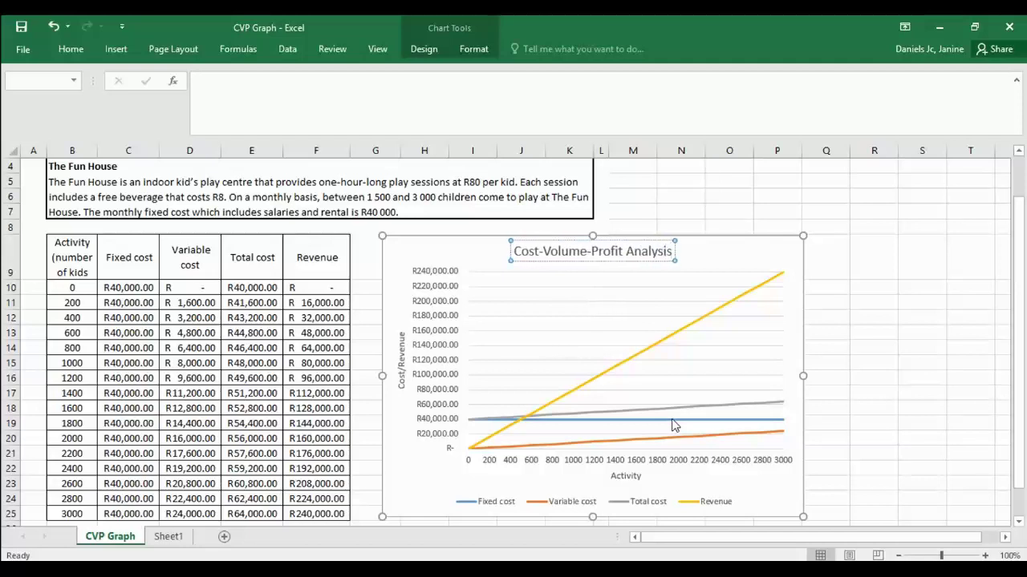
key("BackSpace")
key("BackSpace")
key("BackSpace")
key("BackSpace")
key("BackSpace")
key("BackSpace")
key("BackSpace")
key("BackSpace")
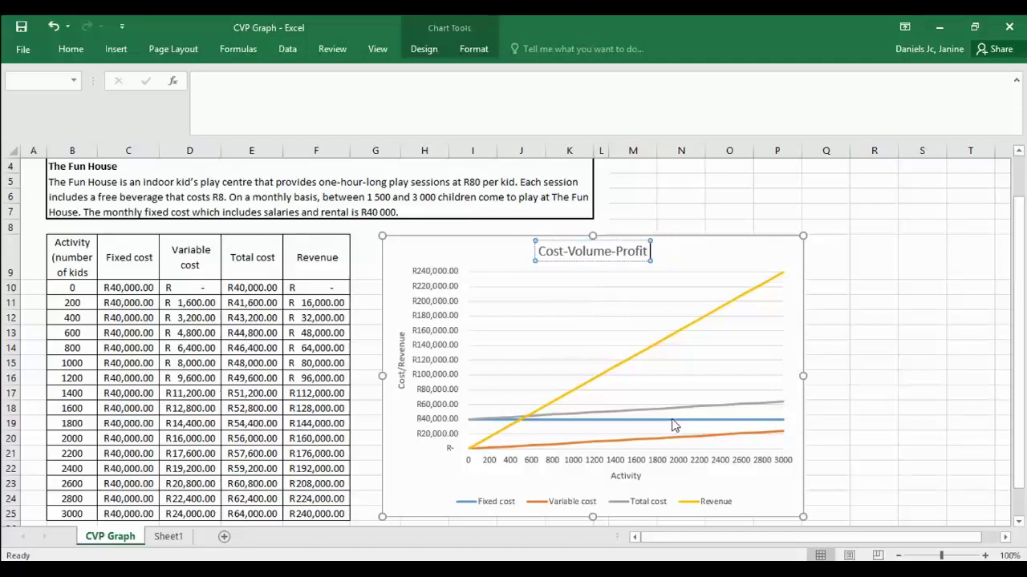
type("C")
type("hart")
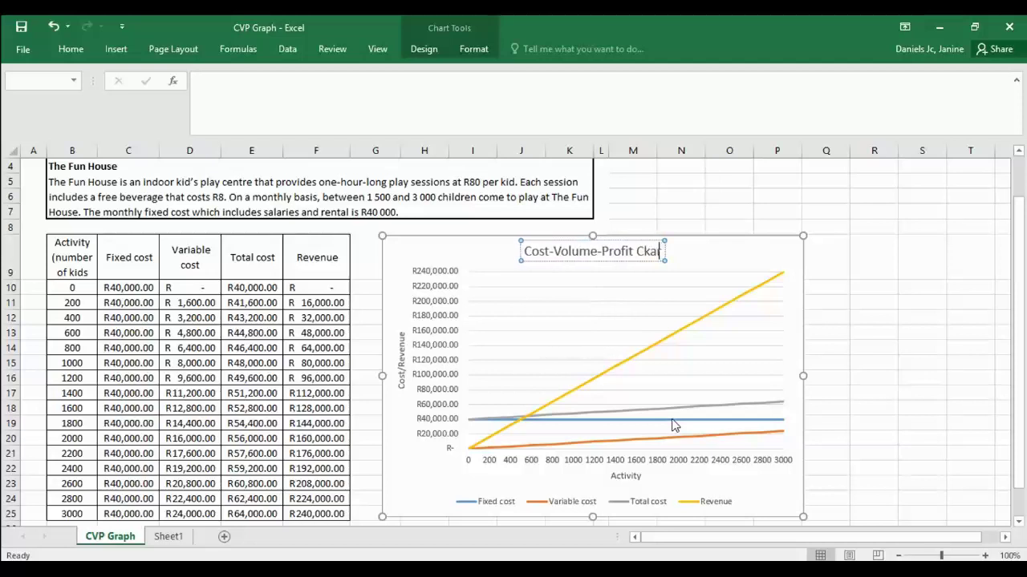
key("BackSpace")
key("BackSpace")
key("BackSpace")
key("BackSpace")
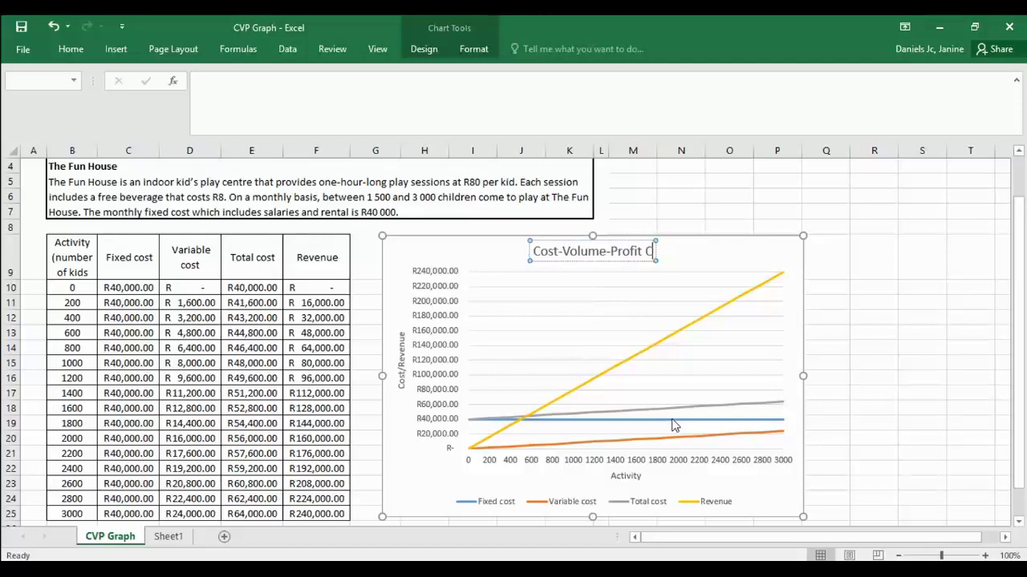
type("hart")
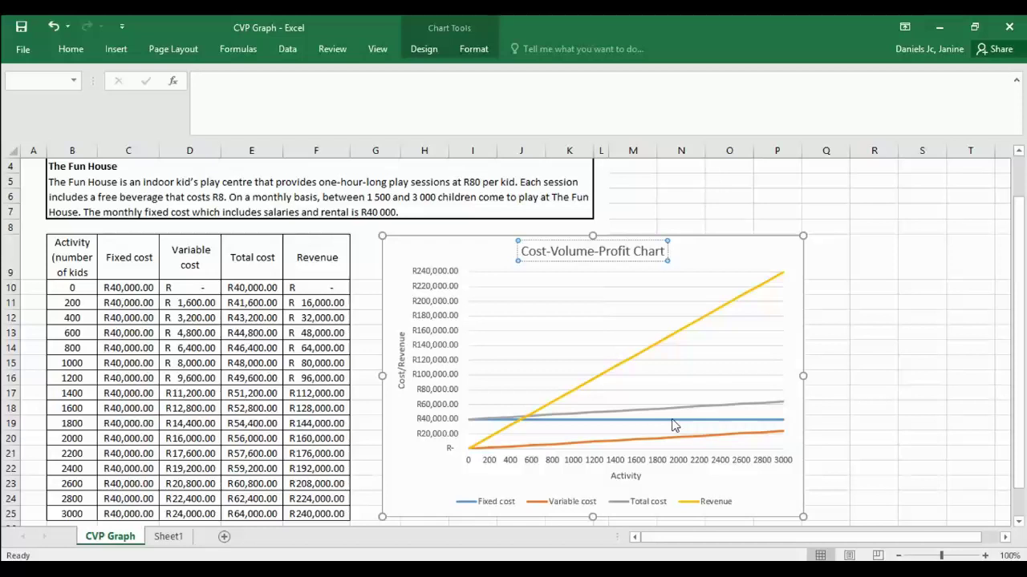
type(" of T")
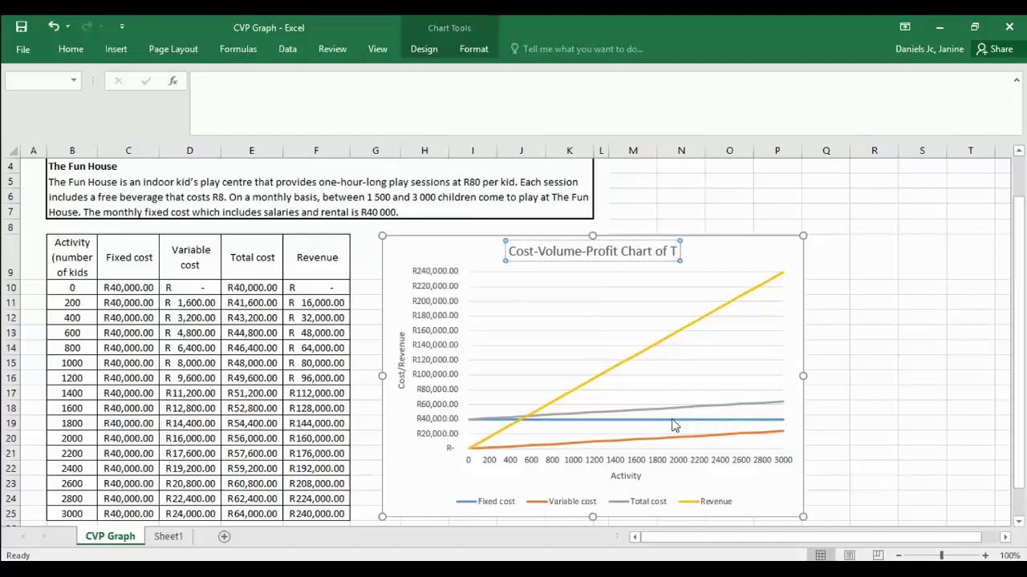
type("he F")
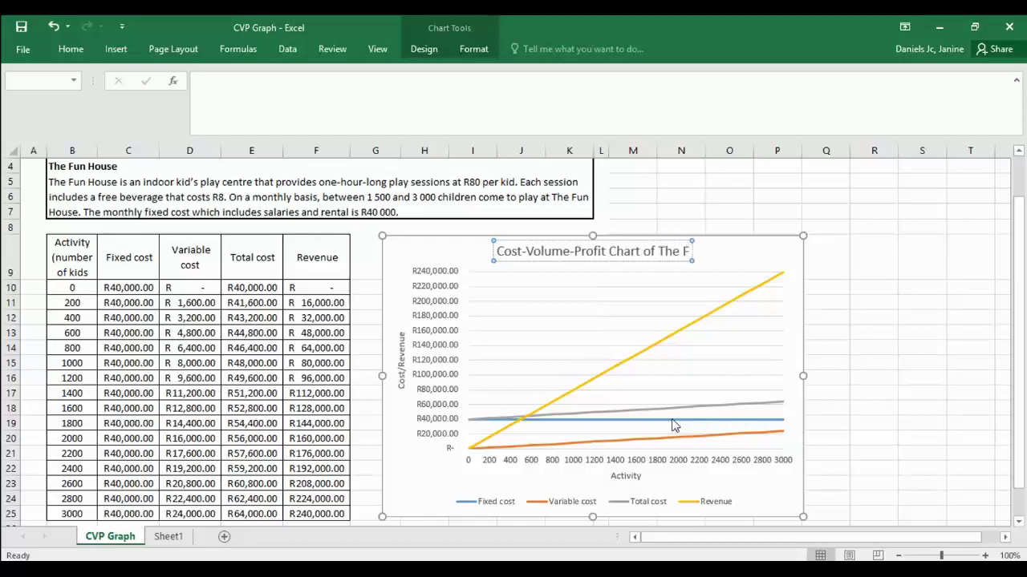
type("un Ho")
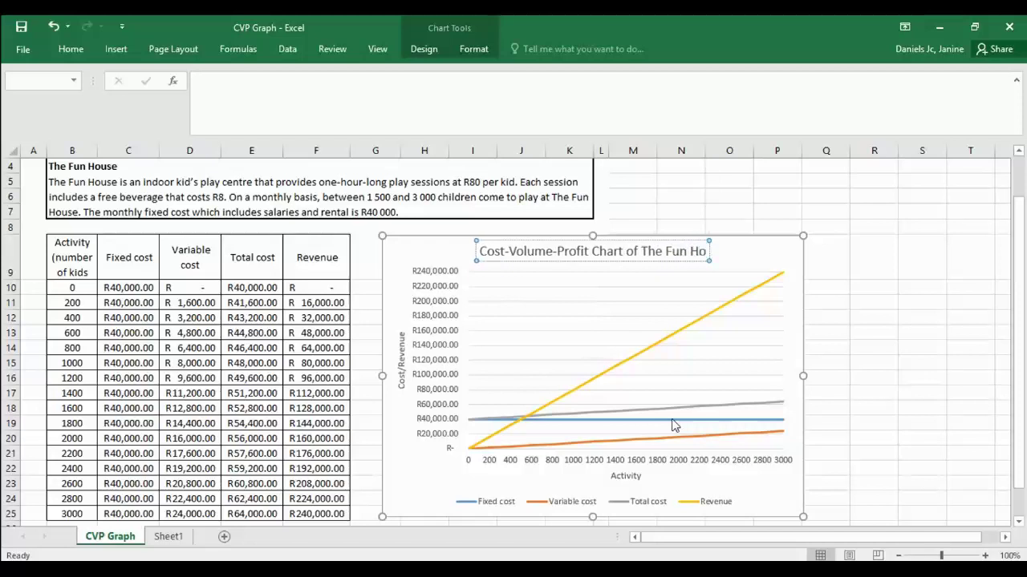
type("use")
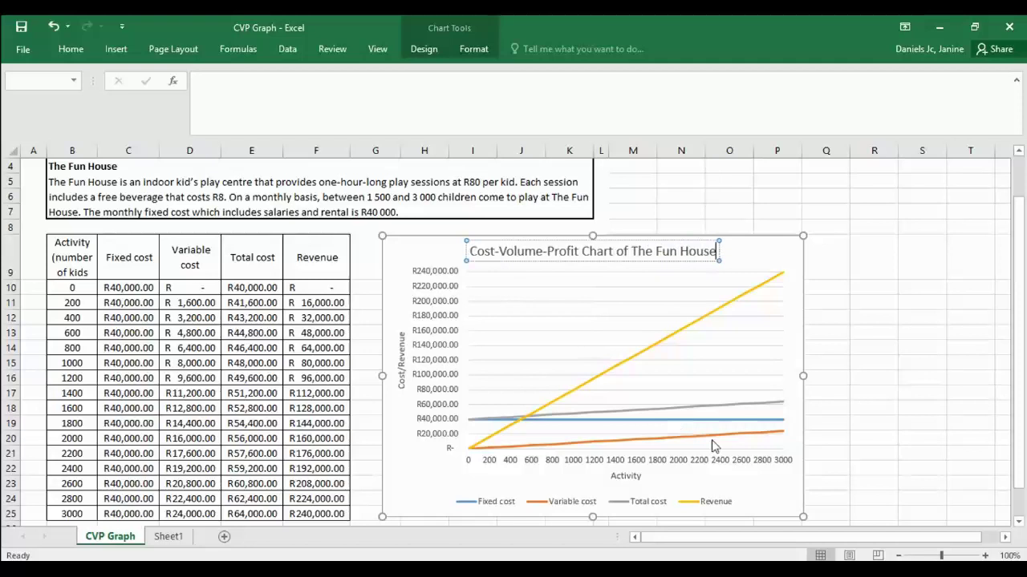
left_click(416, 489)
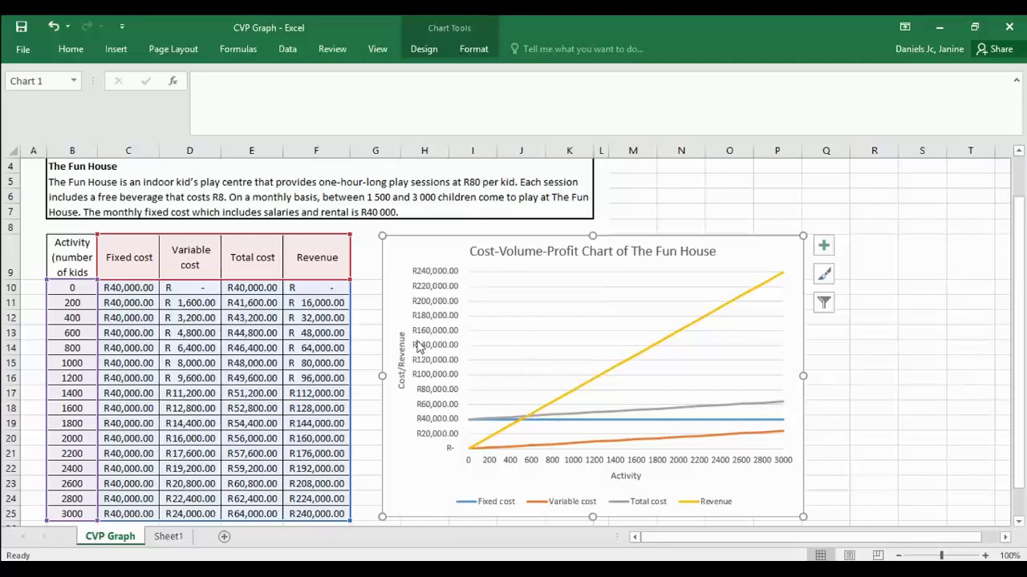
Step: Draw a callout shape on the chart, undoing an accidental plot area change
left_click(115, 49)
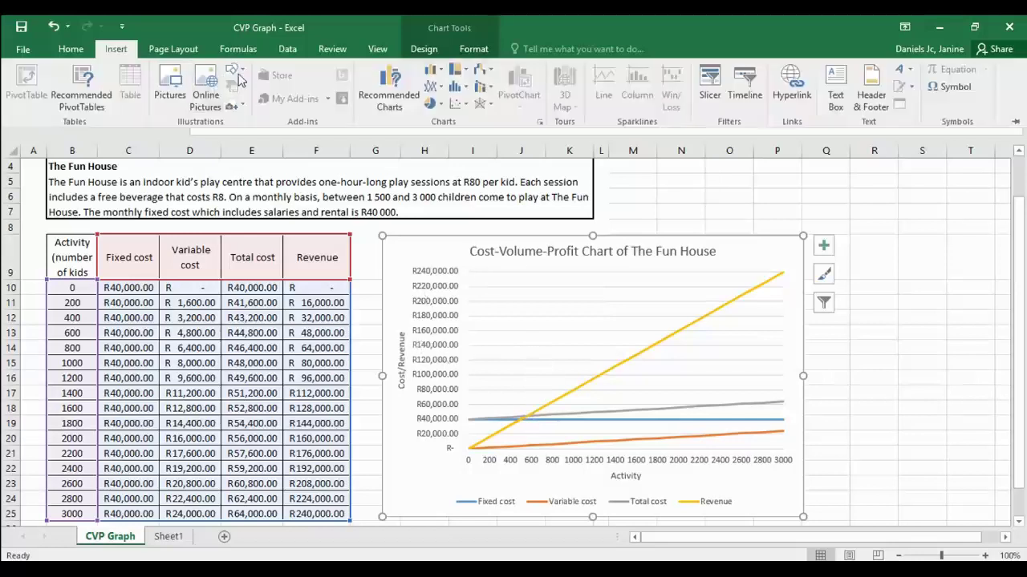
left_click(246, 69)
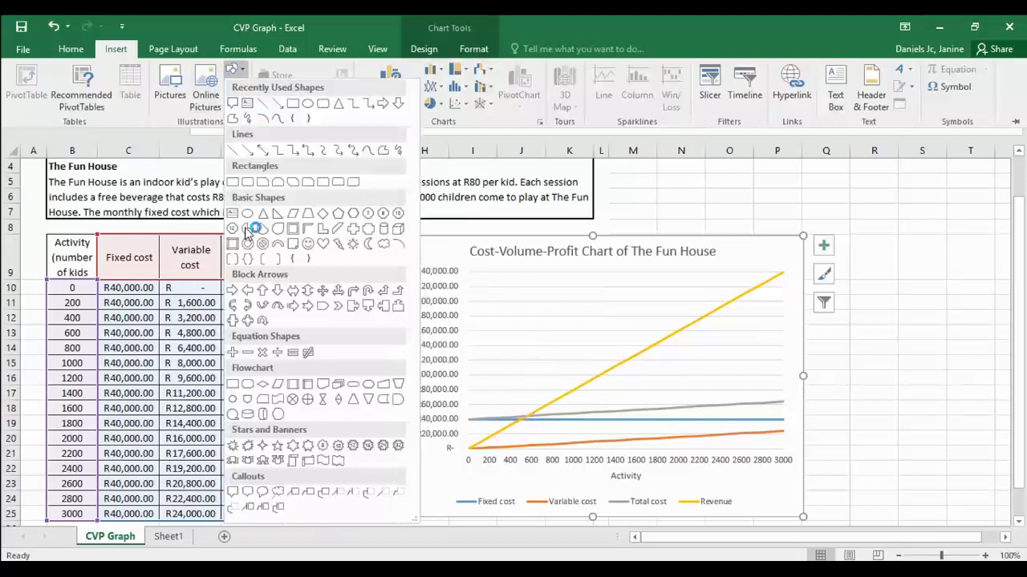
left_click(233, 491)
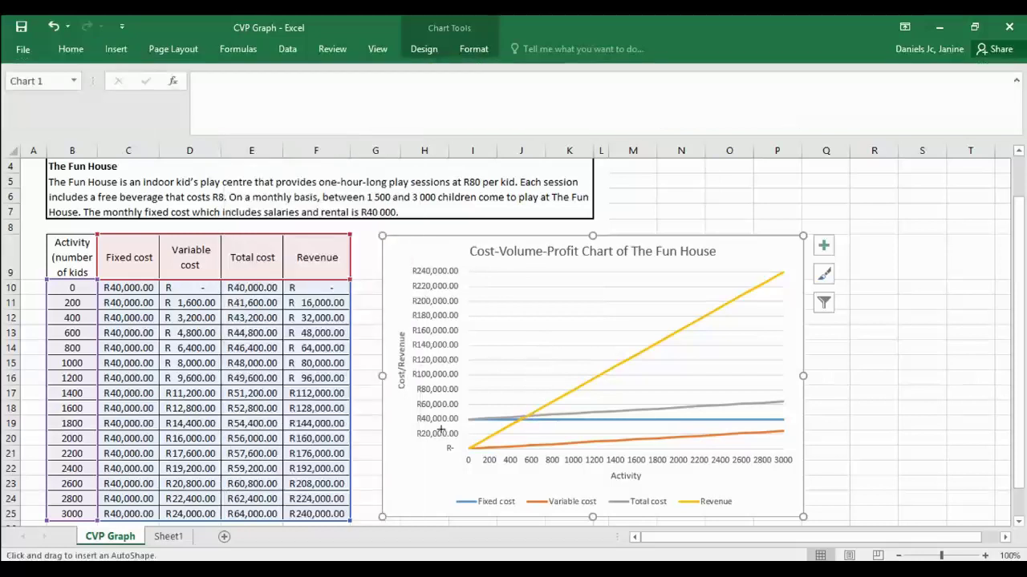
mouse_move(507, 362)
left_mouse_down()
mouse_move(556, 378)
mouse_move(522, 391)
mouse_move(533, 390)
left_mouse_up()
left_click(529, 389)
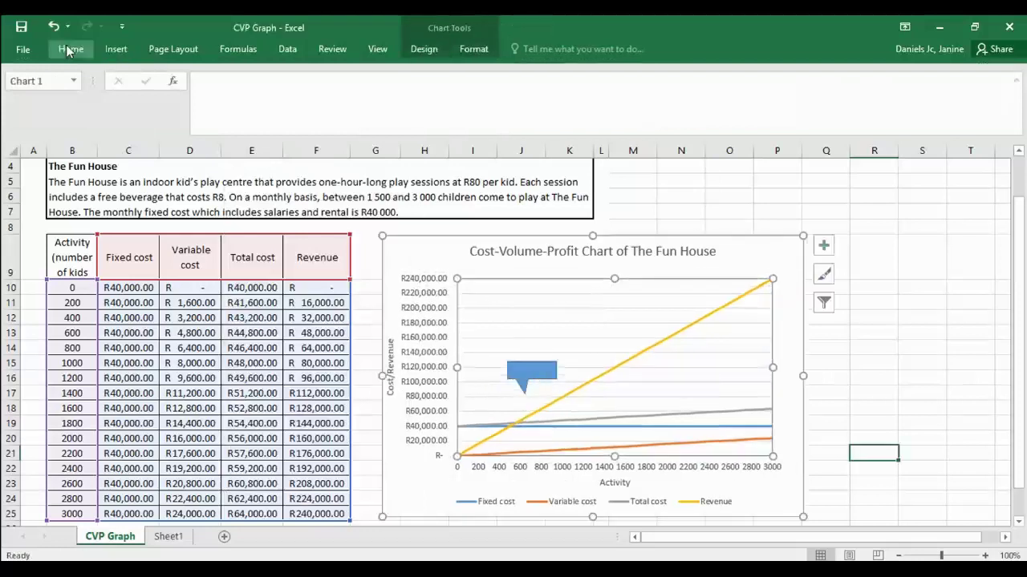
left_click(54, 27)
Step: Move the Break-even callout near the crossing and aim its tail at the break-even point
left_click(544, 379)
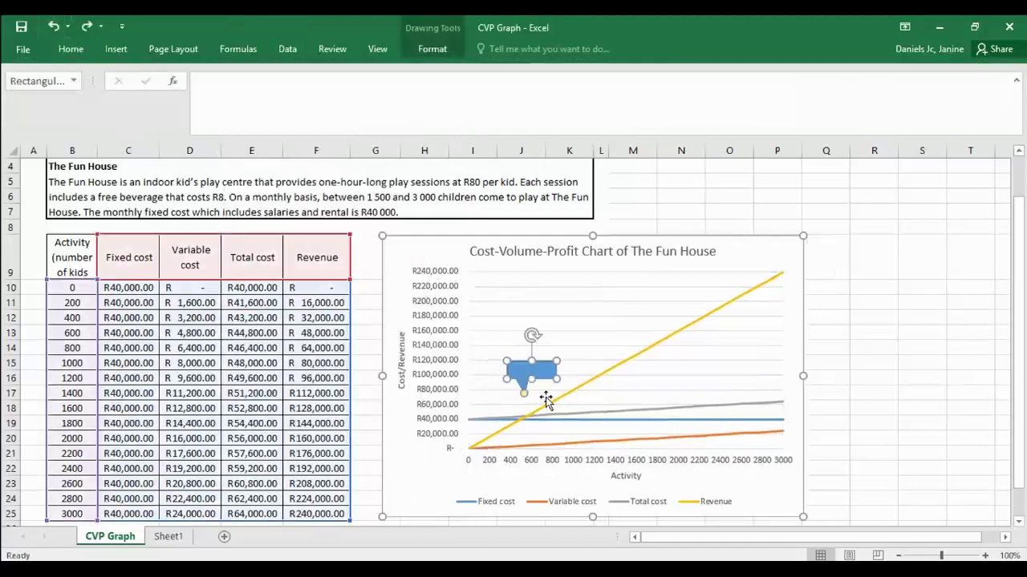
left_click_drag(544, 385, 564, 371)
left_click_drag(532, 419, 526, 416)
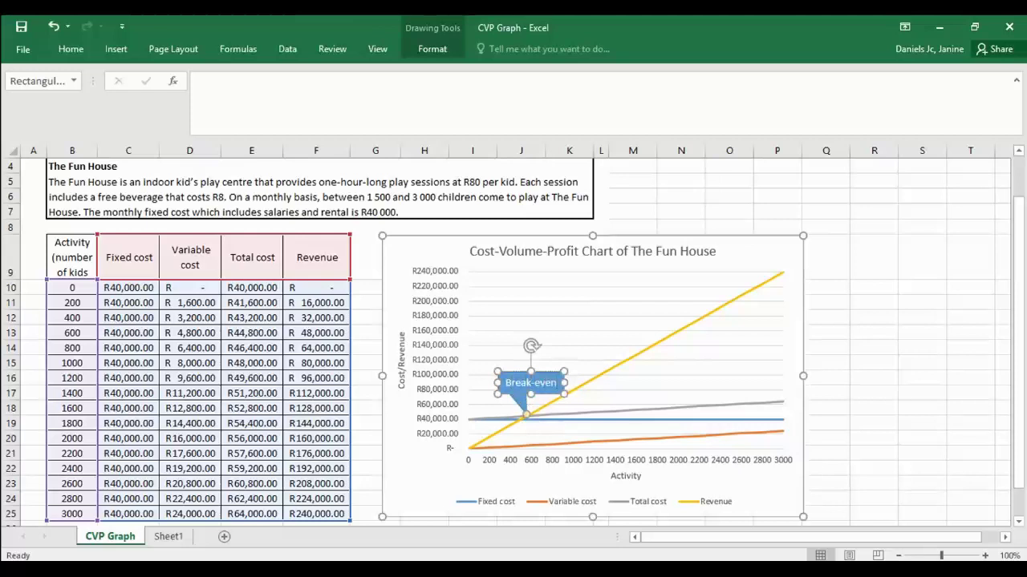
Step: Draw a second callout above the revenue line with its tail aimed at that line
left_click(116, 49)
left_click(233, 71)
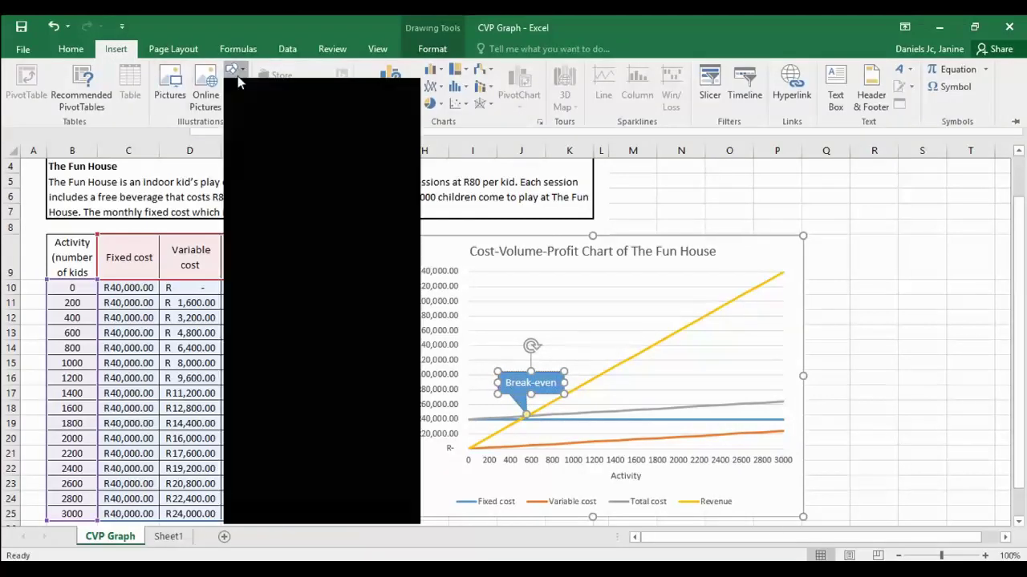
left_click(232, 491)
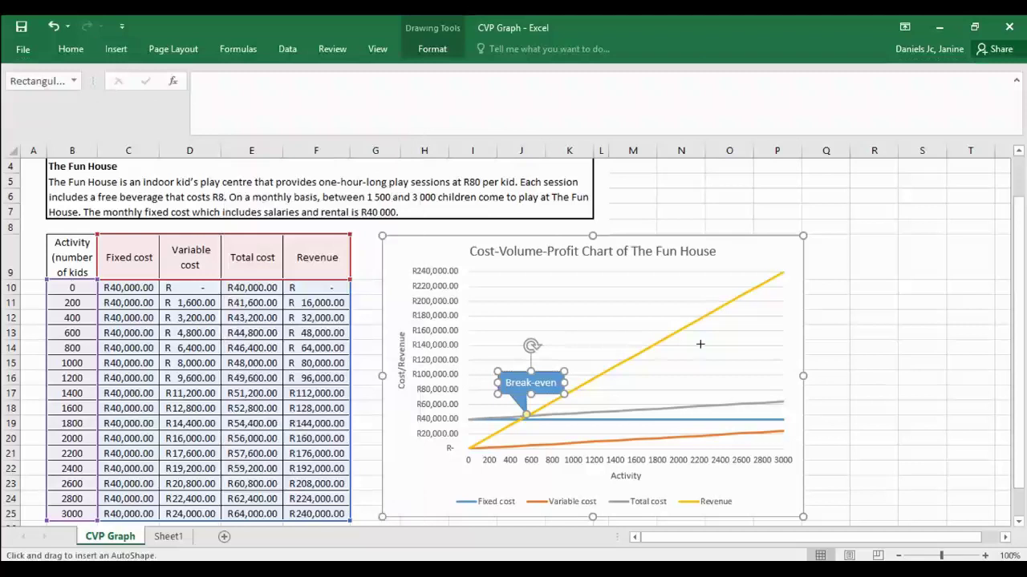
left_click_drag(631, 327, 653, 321)
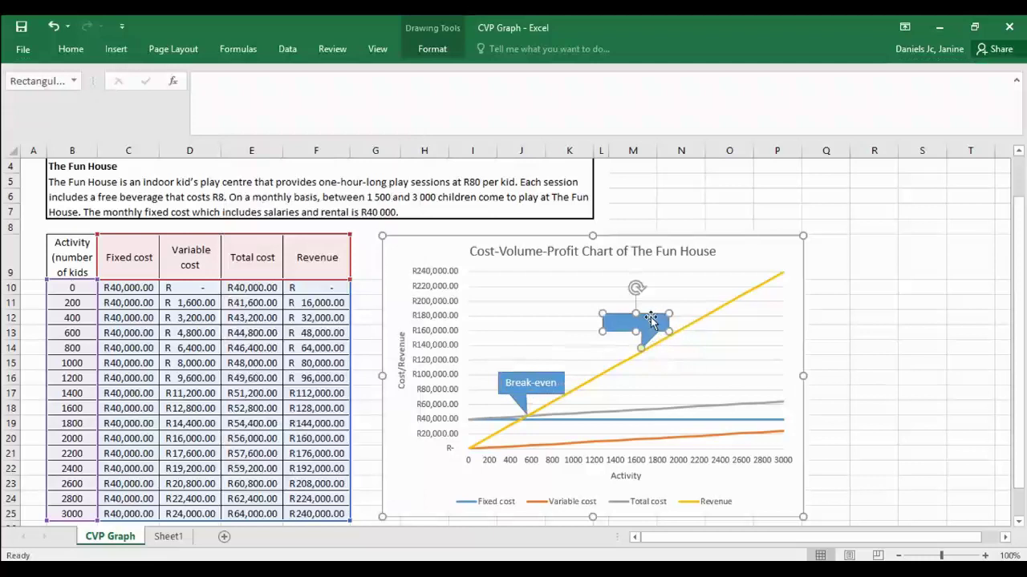
left_click_drag(642, 357, 663, 356)
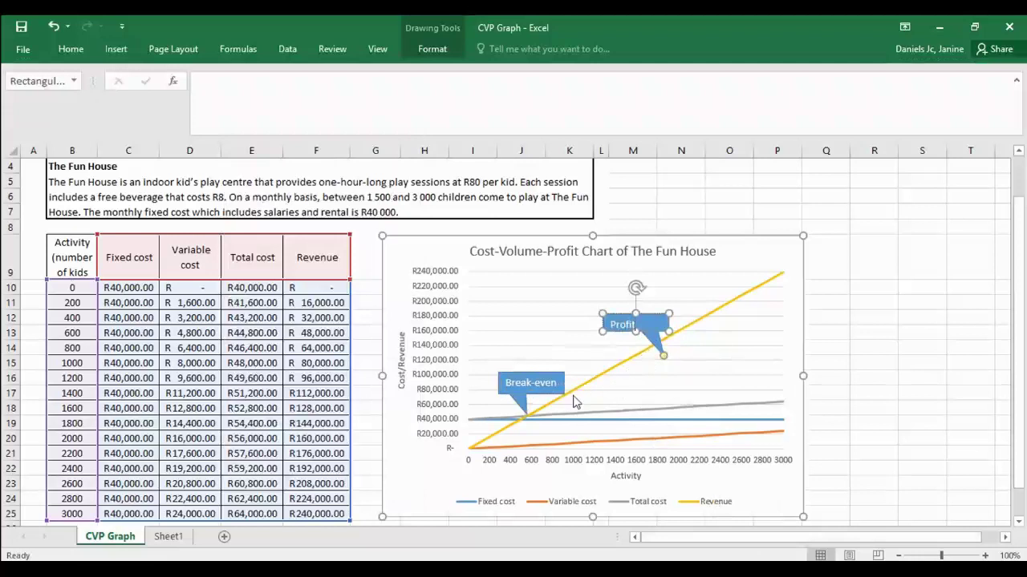
Step: Centre the Profit text inside its callout
left_click(71, 50)
left_click(304, 98)
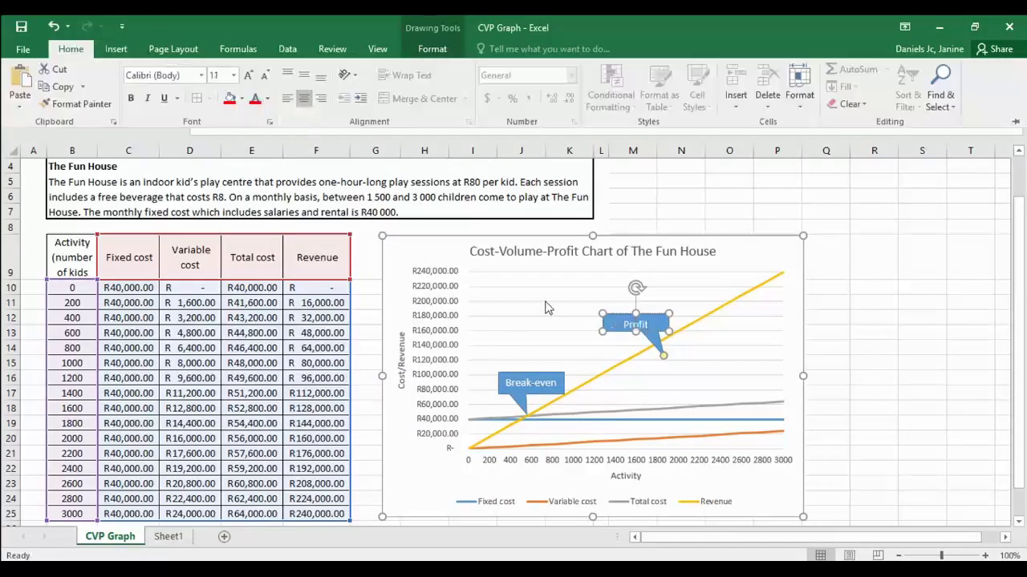
left_click(542, 310)
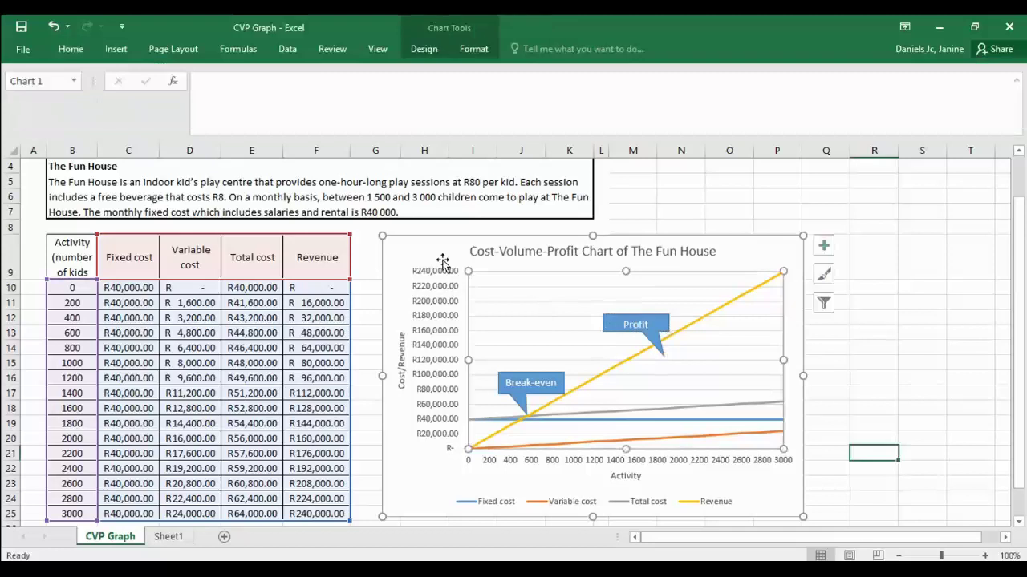
Step: Draw a third callout for Loss near the chart's lower left
left_click(113, 49)
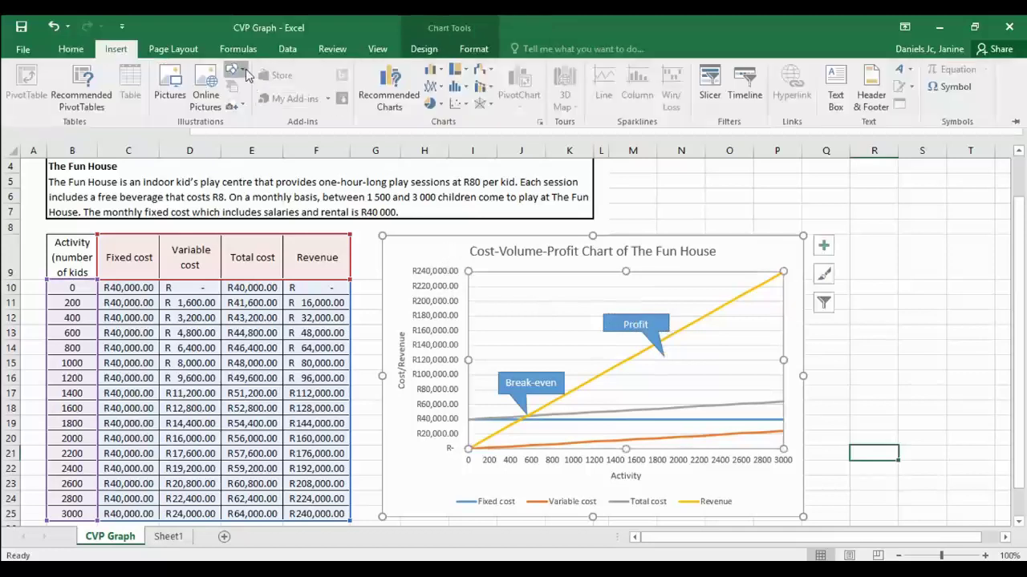
left_click(234, 70)
left_click(232, 103)
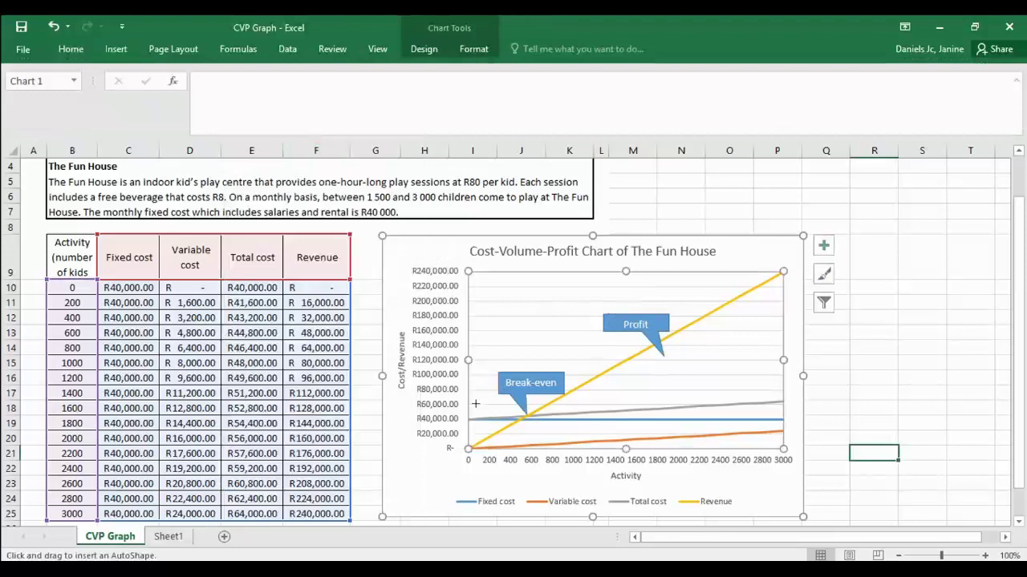
mouse_move(475, 403)
left_mouse_down()
mouse_move(511, 412)
mouse_move(485, 423)
mouse_move(483, 437)
left_mouse_up()
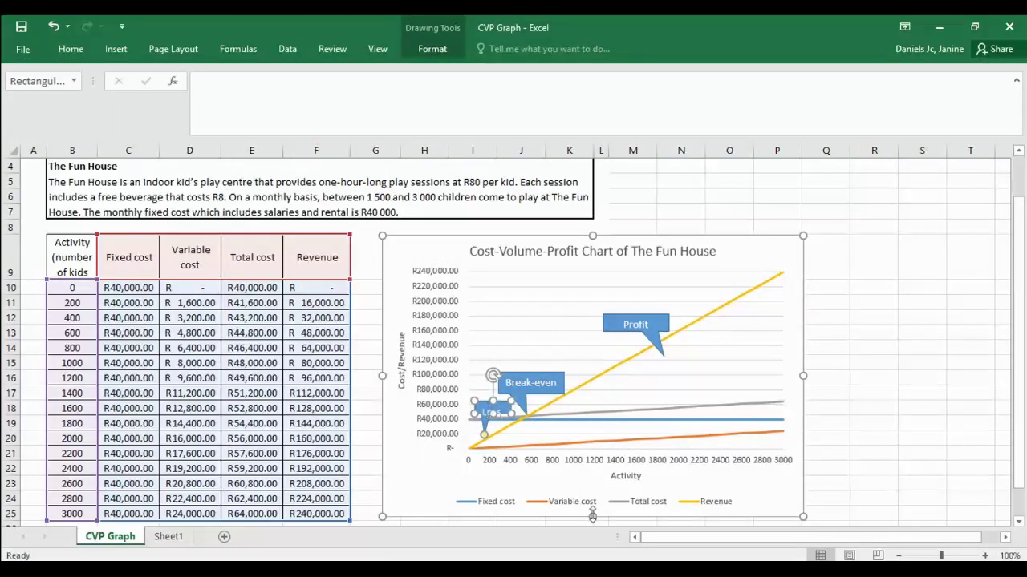
Step: Raise the Break-even callout and stretch its tail down to the lines' crossing point
left_click(556, 351)
left_click_drag(543, 372, 545, 355)
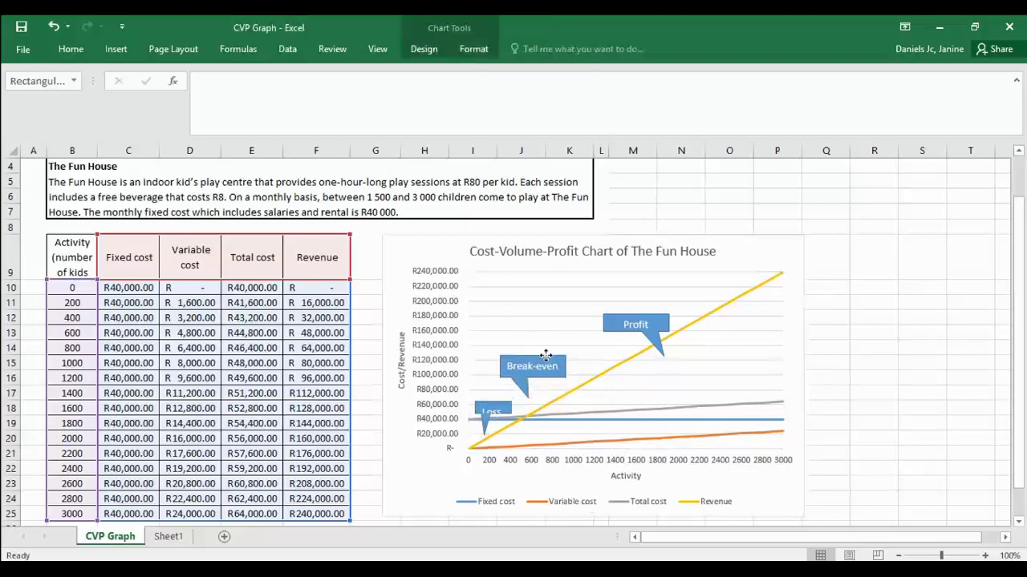
left_click(545, 355)
left_click_drag(527, 399, 492, 403)
left_click(493, 408)
Step: Shorten the Loss callout's tail so it points toward the lines
left_click(494, 407)
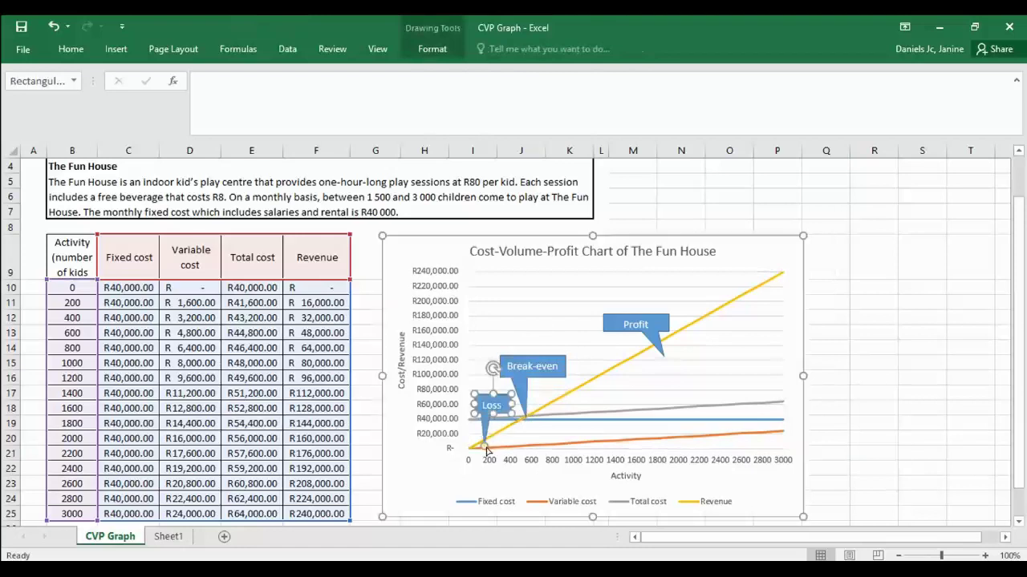
left_click_drag(484, 448, 484, 429)
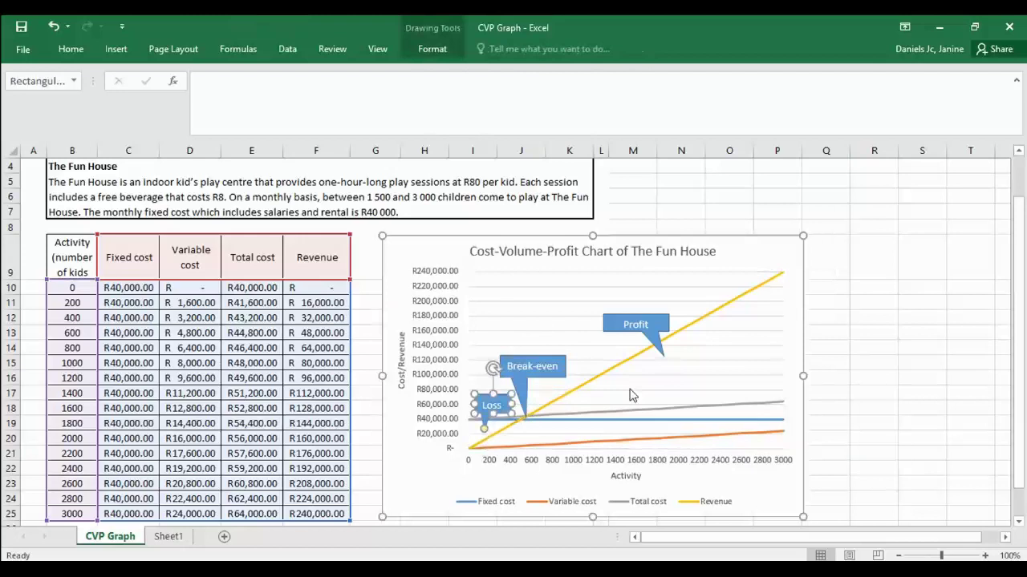
left_click(848, 315)
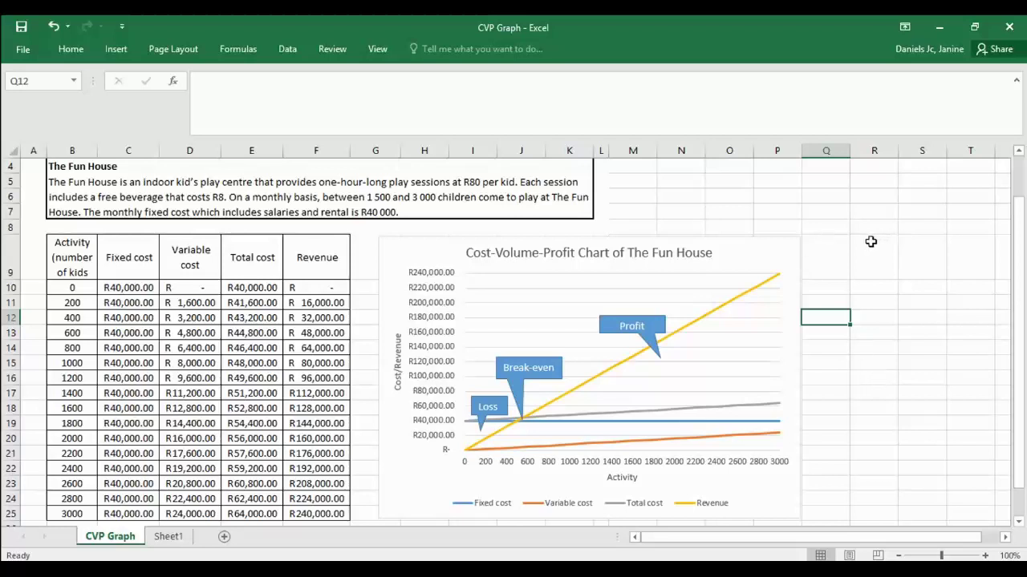
Step: Move the chart further right and enter the heading 'Base' in G9
left_click_drag(777, 252, 911, 248)
left_click(345, 319)
left_click(382, 267)
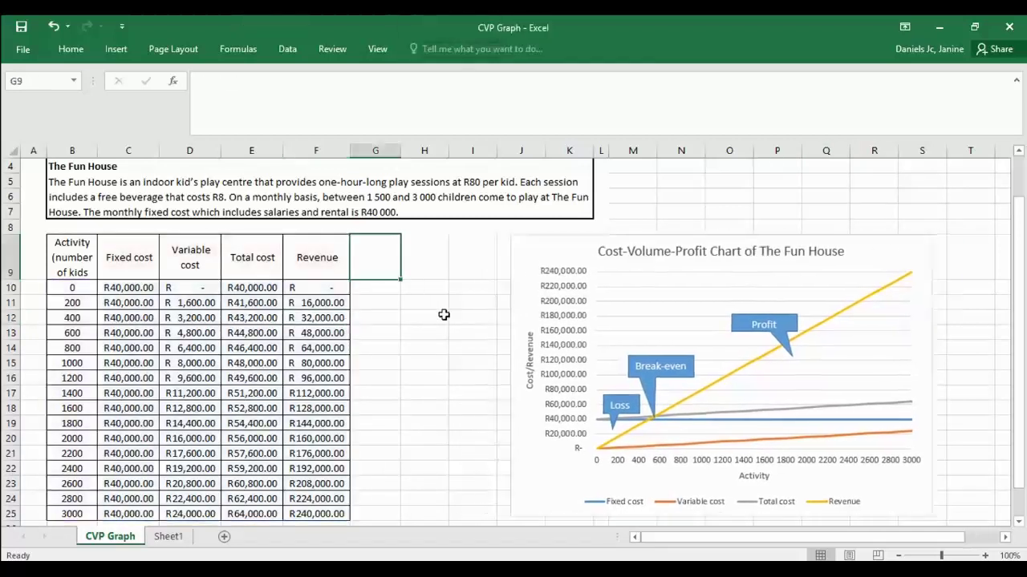
type("Base")
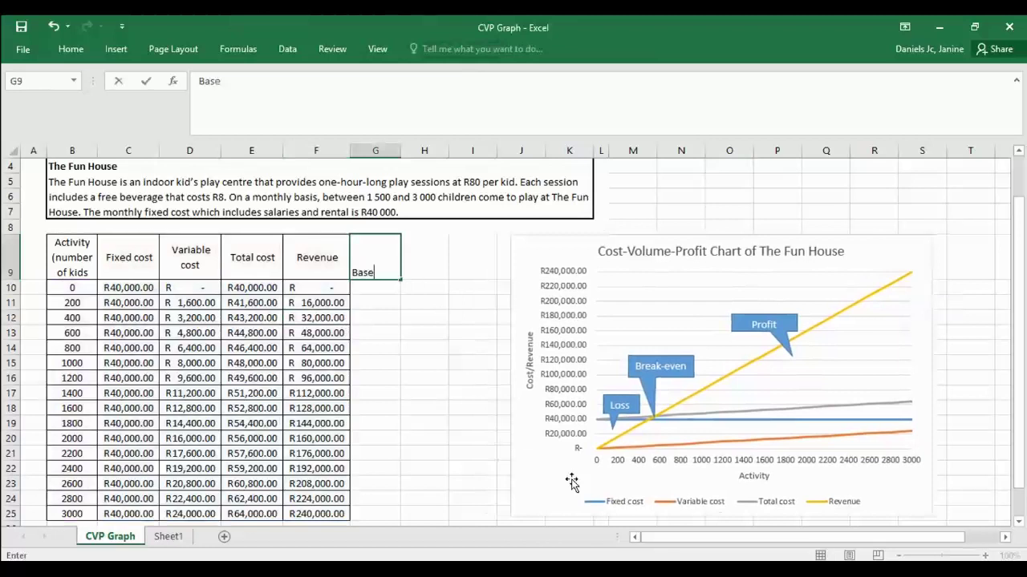
key("Return")
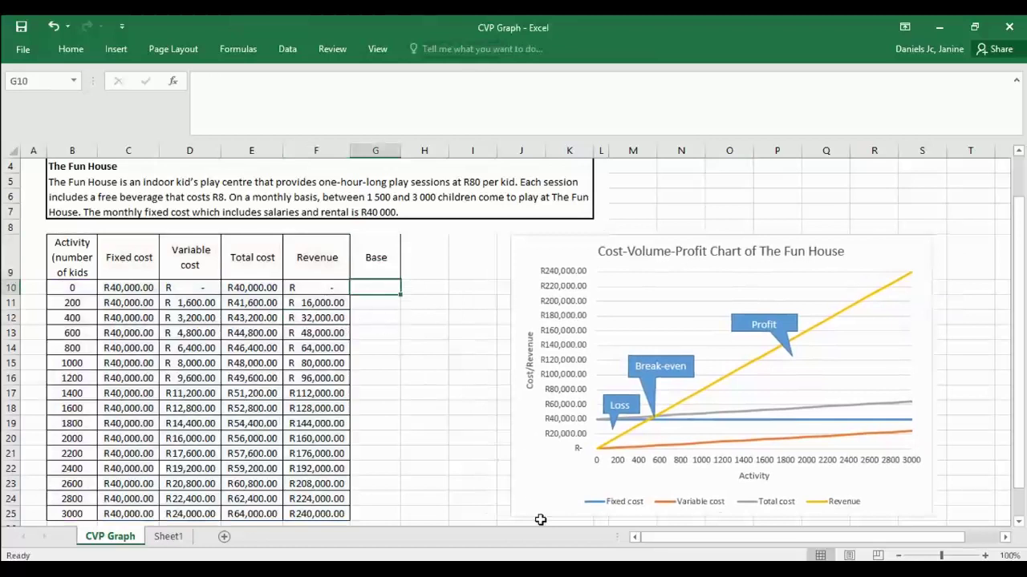
Step: Enter =E10 in G10, autofit column G, and fill the formula down to G25
type("=")
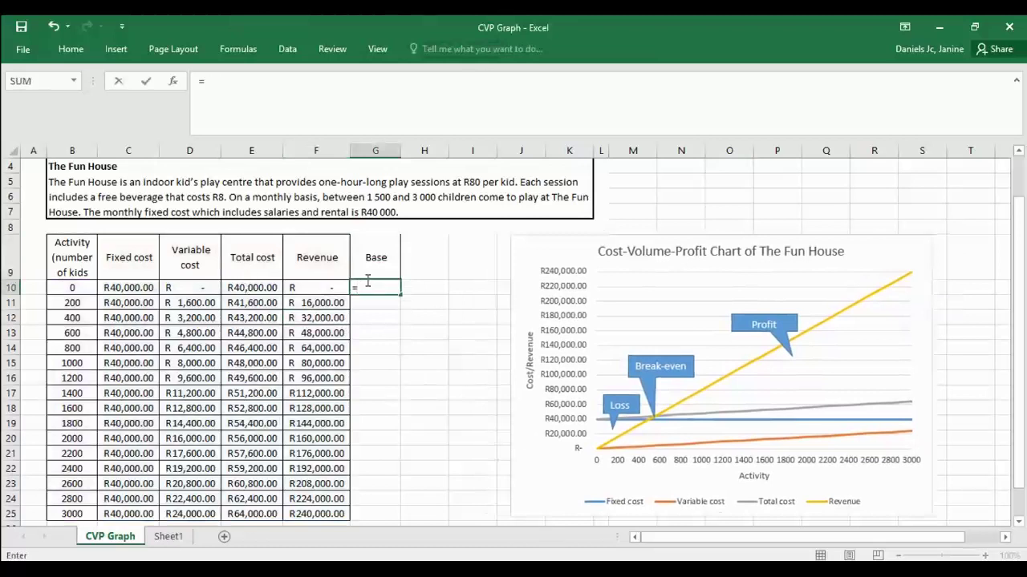
left_click(265, 287)
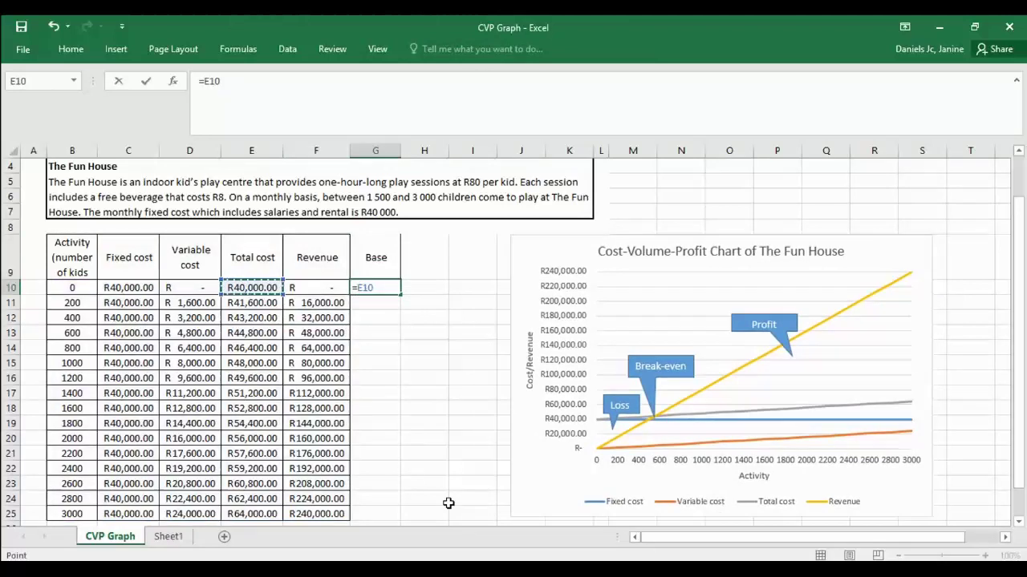
key("Return")
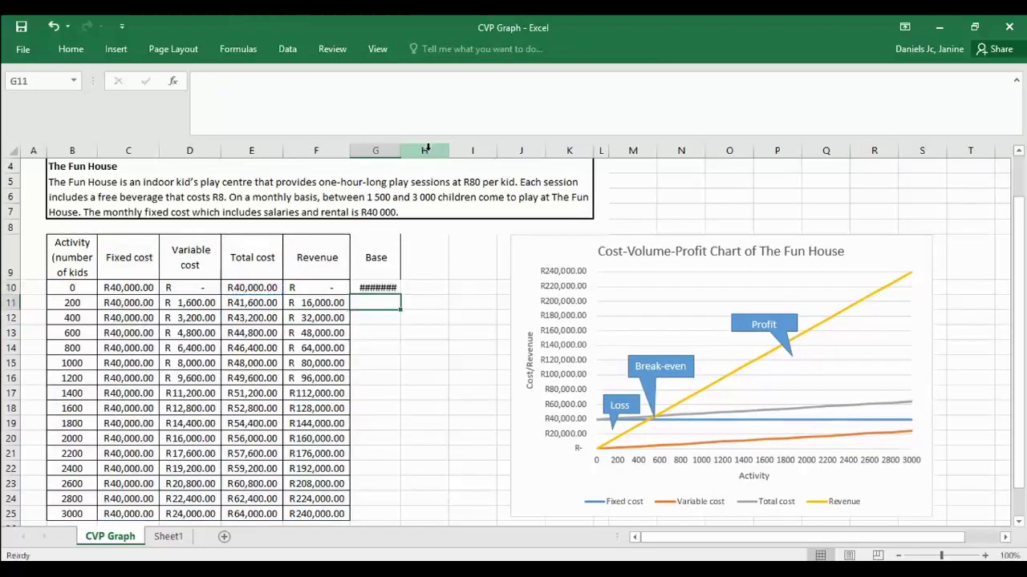
double_click(401, 150)
left_click(401, 287)
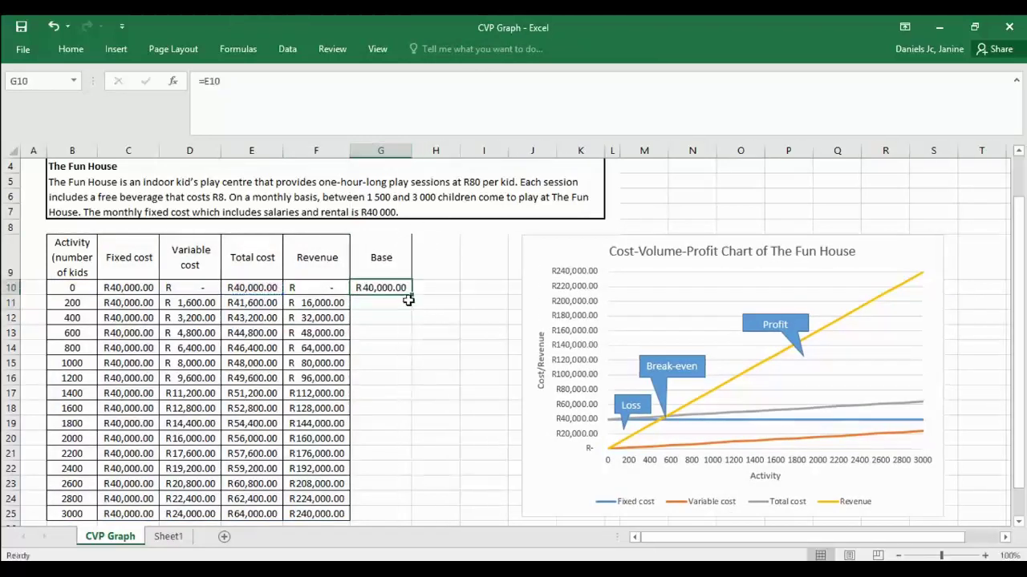
double_click(411, 296)
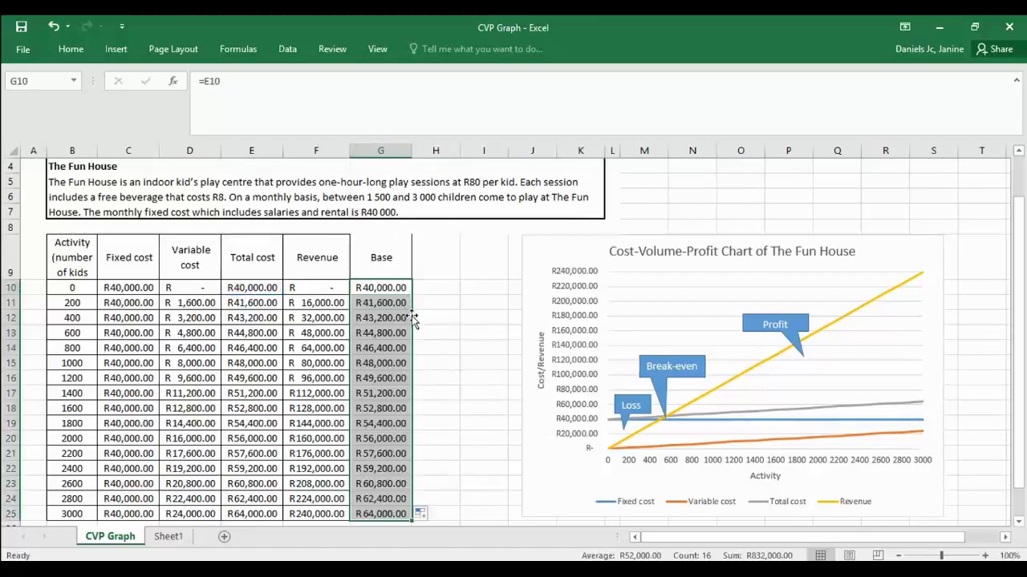
left_click(435, 272)
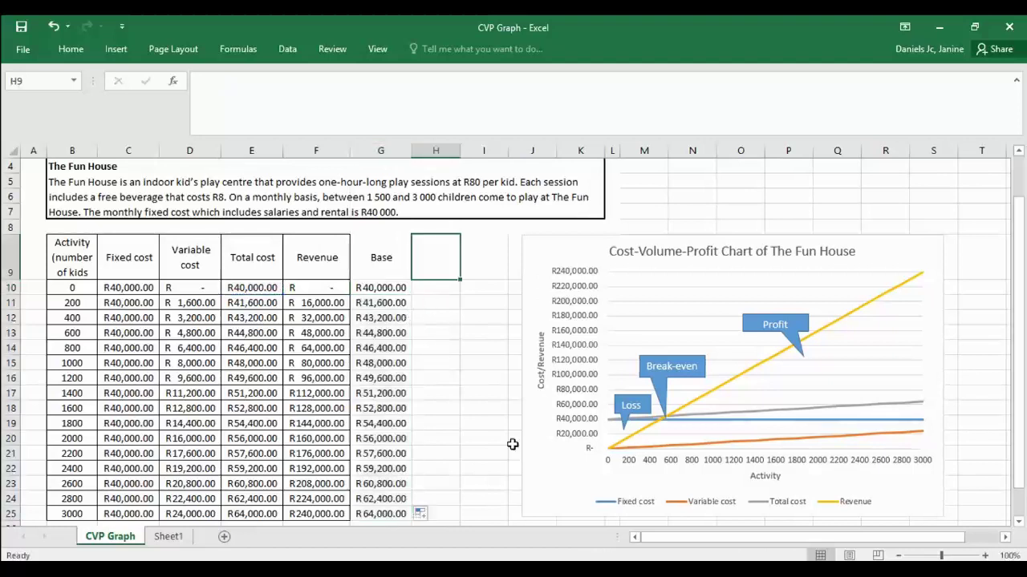
Step: Enter the heading 'Profit/Loss' in H9 and widen column H to fit it
type("P")
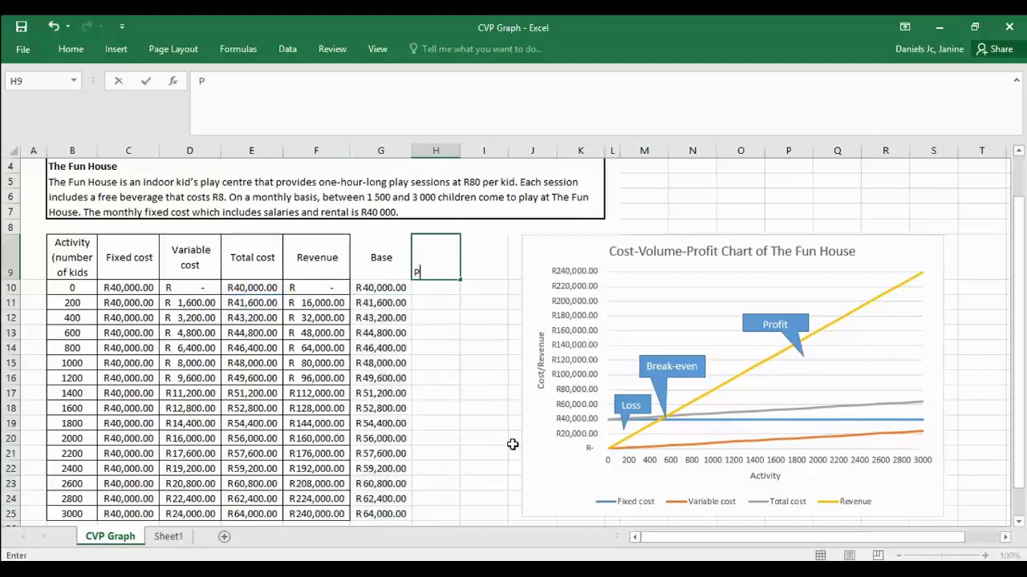
type("rofit/Loss")
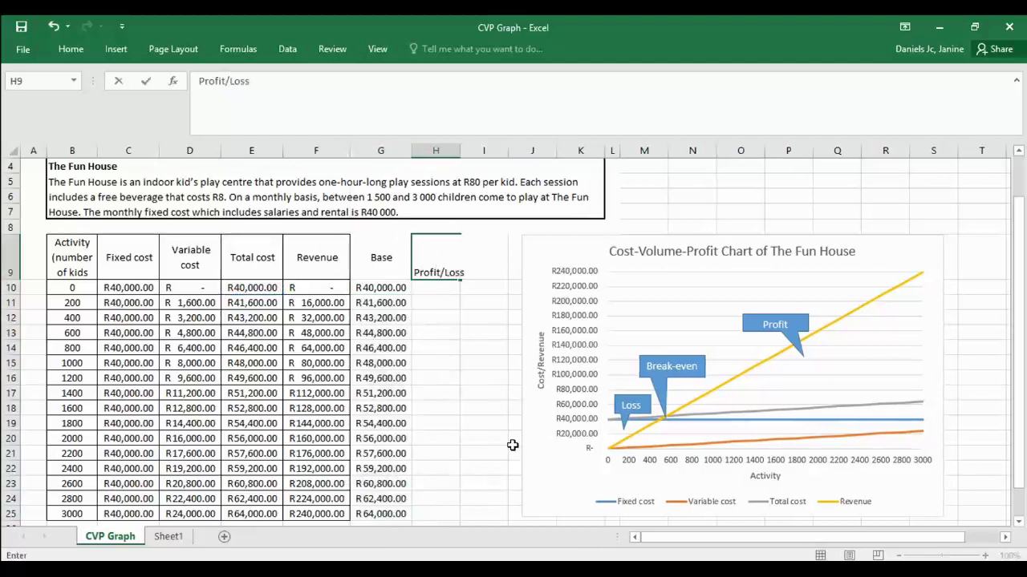
key("Return")
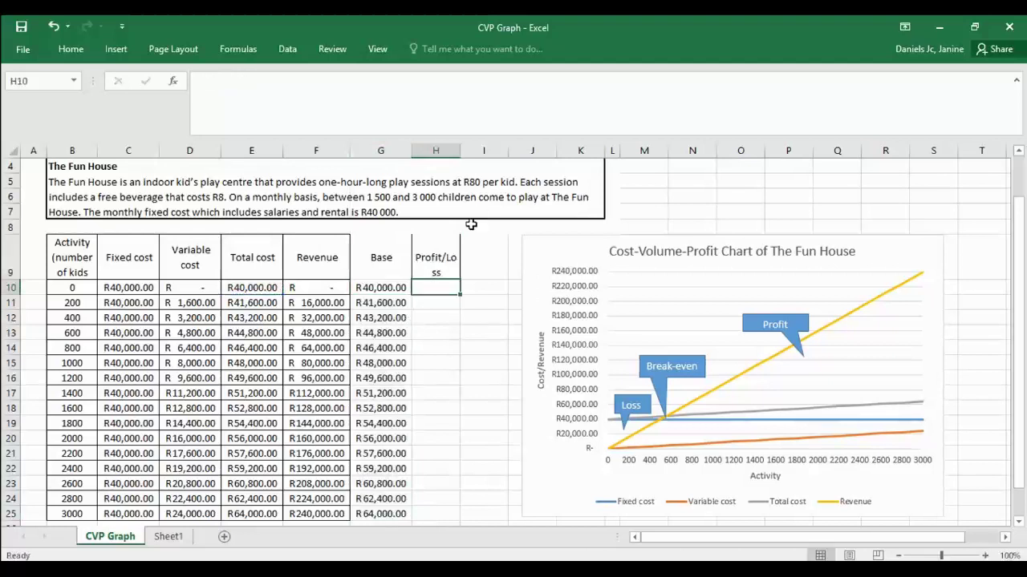
left_click_drag(459, 153, 469, 152)
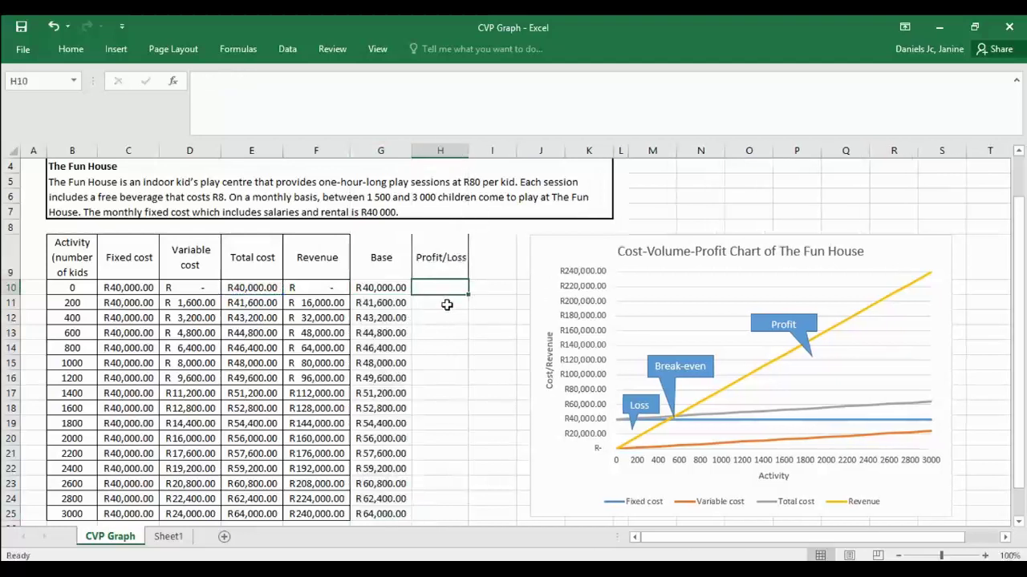
Step: Enter =F10-G10 in H10, fill it down to H25, autofit column H, and select G9:H25
type("=")
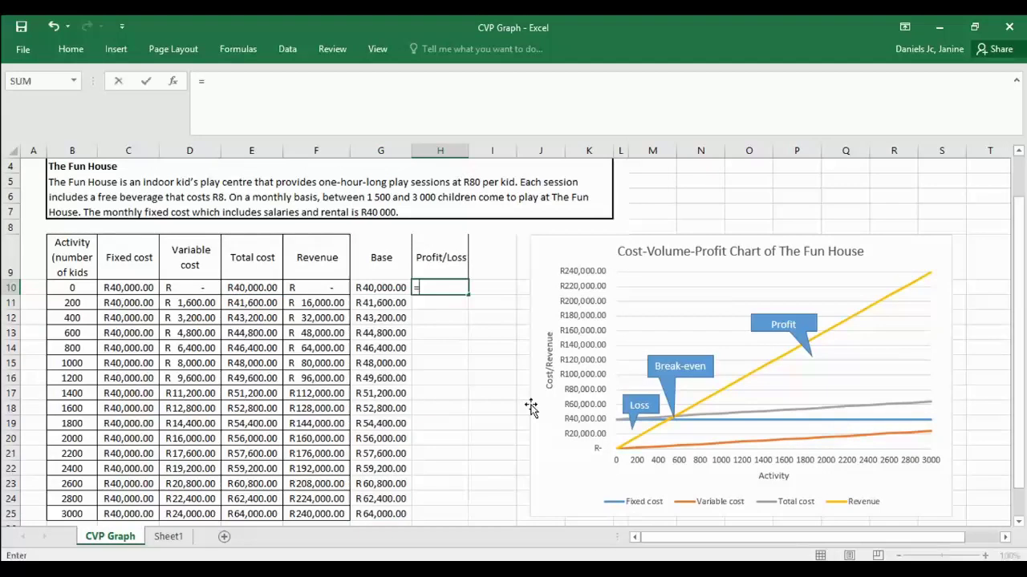
left_click(324, 288)
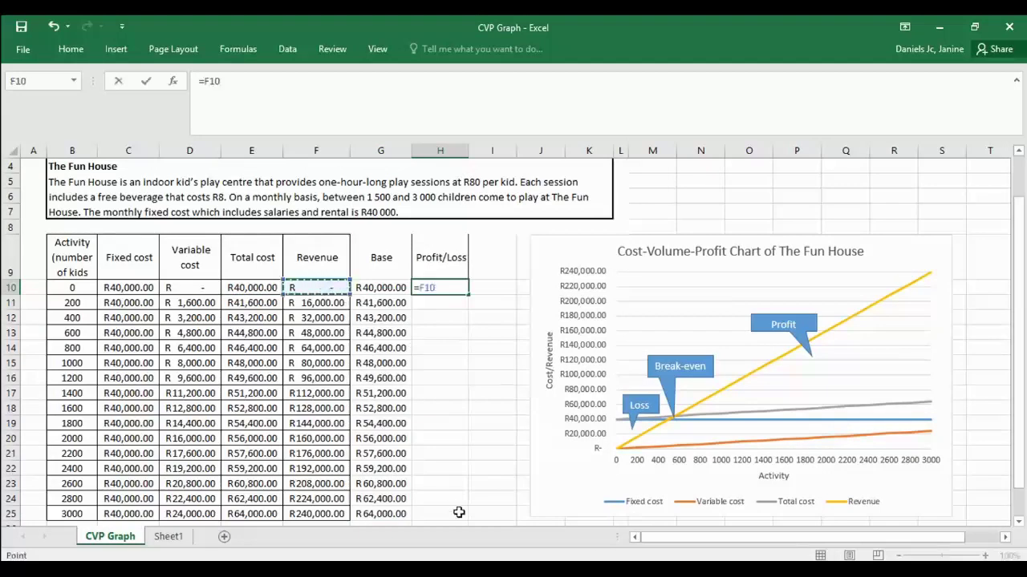
type("-")
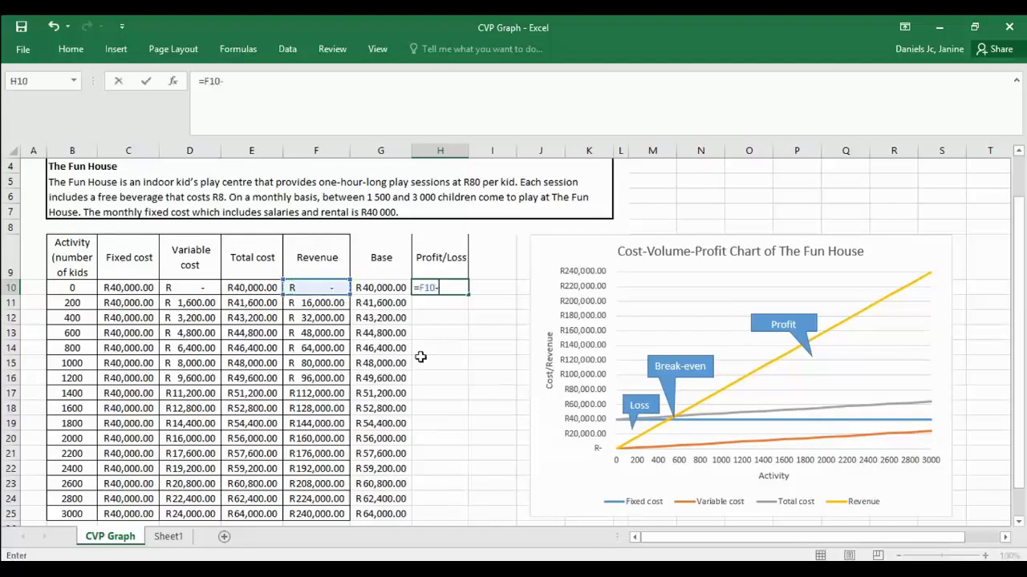
left_click(391, 286)
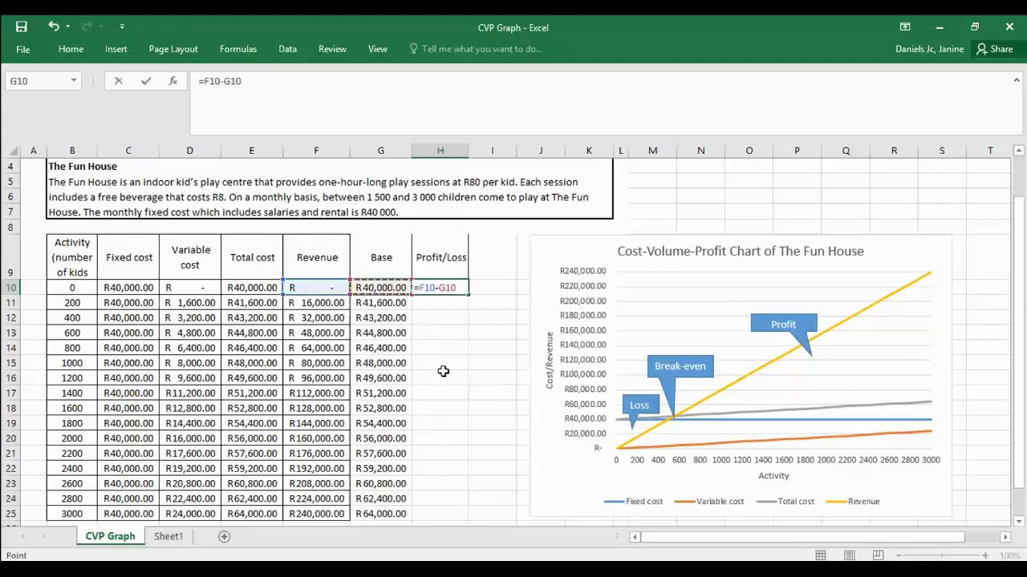
key("Return")
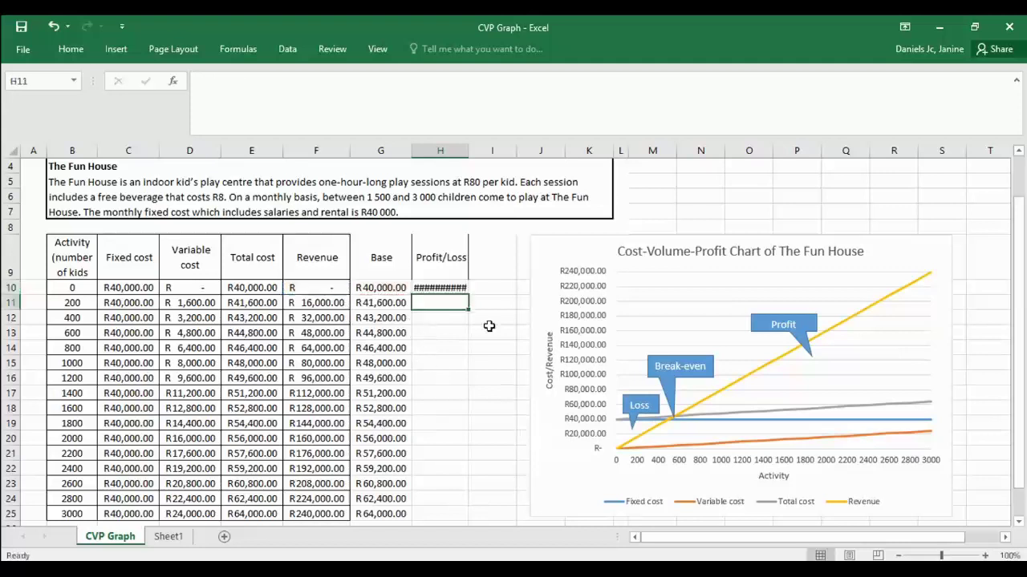
double_click(468, 151)
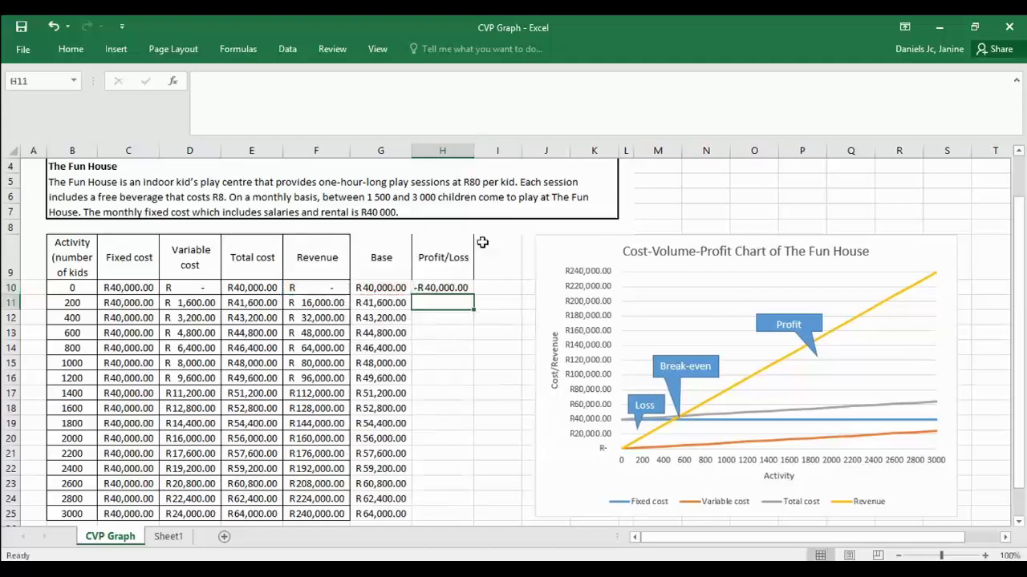
left_click(467, 289)
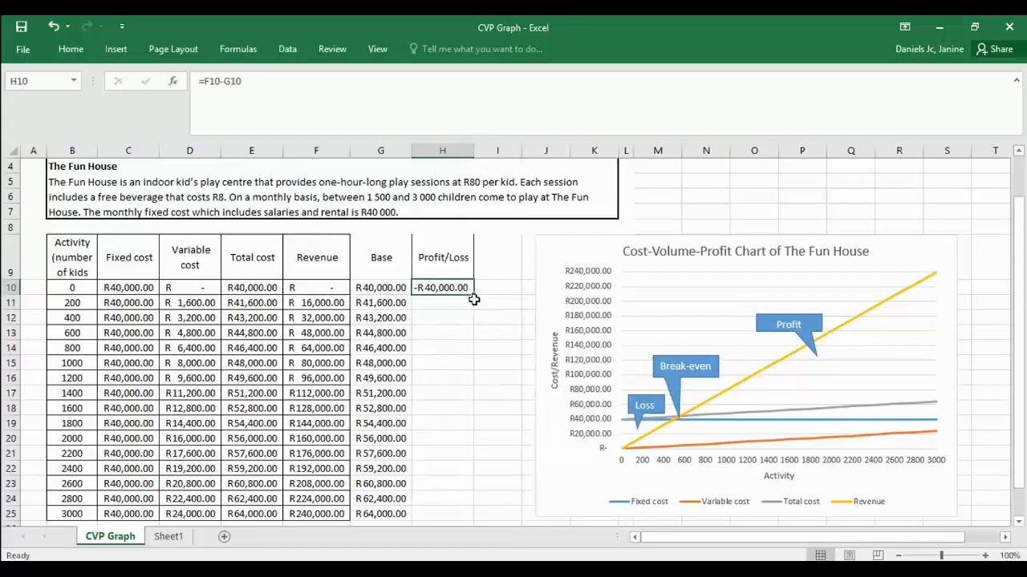
double_click(473, 296)
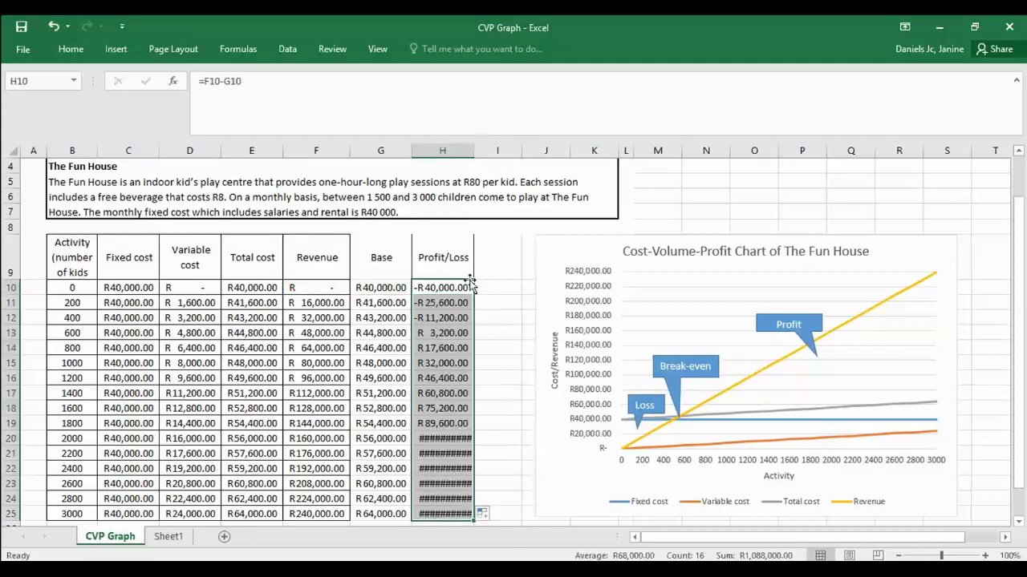
double_click(474, 151)
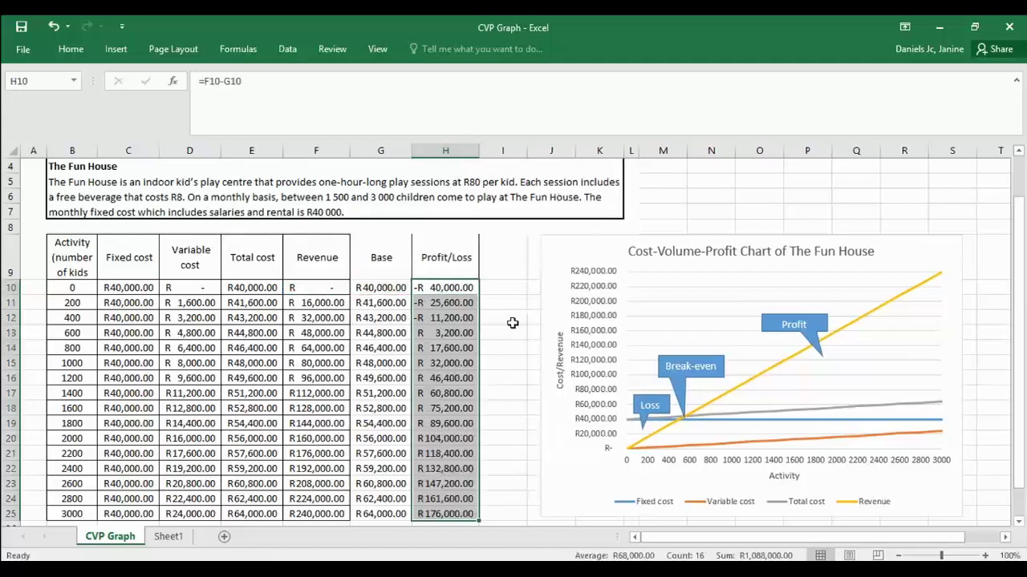
left_click(504, 319)
left_click_drag(399, 256, 424, 513)
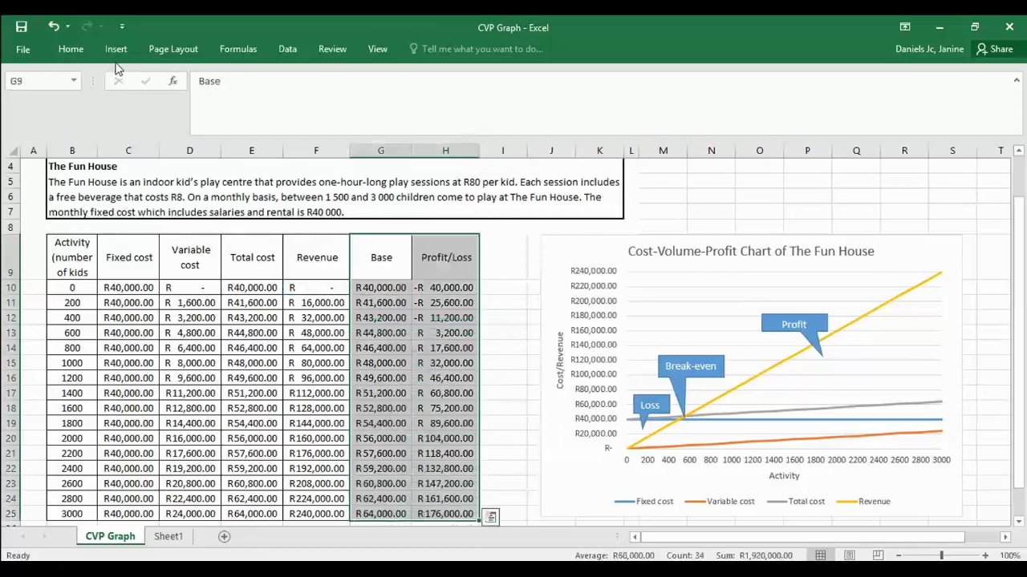
Step: Apply All Borders to G9:H25, then select the Cost-Volume-Profit chart
left_click(71, 49)
left_click(198, 102)
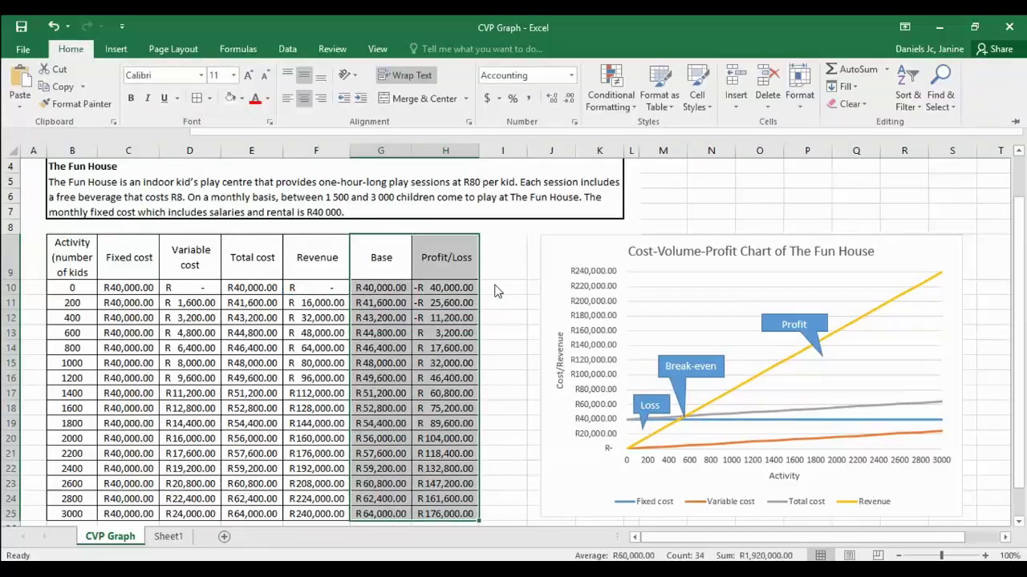
key("Escape")
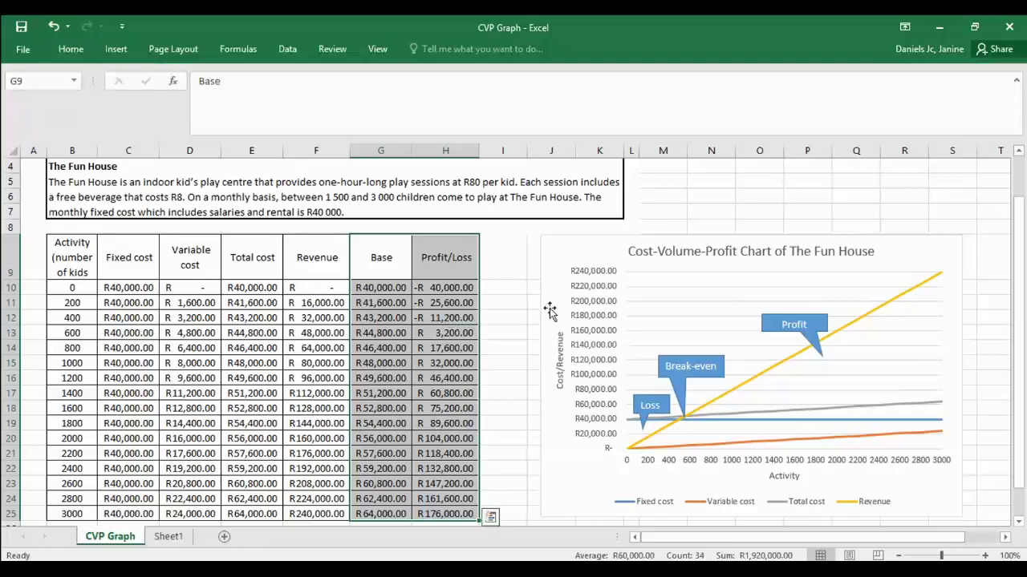
left_click(917, 252)
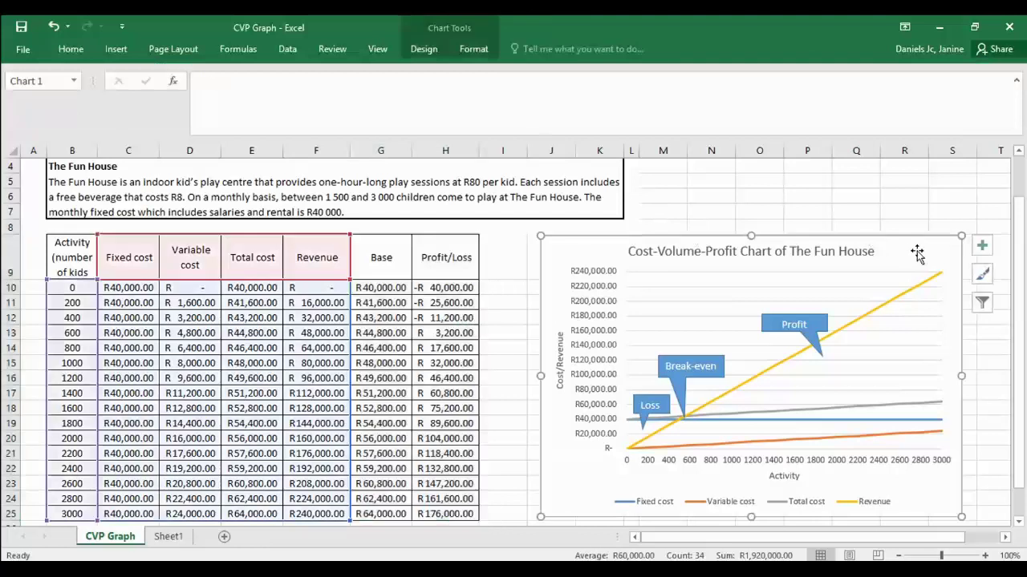
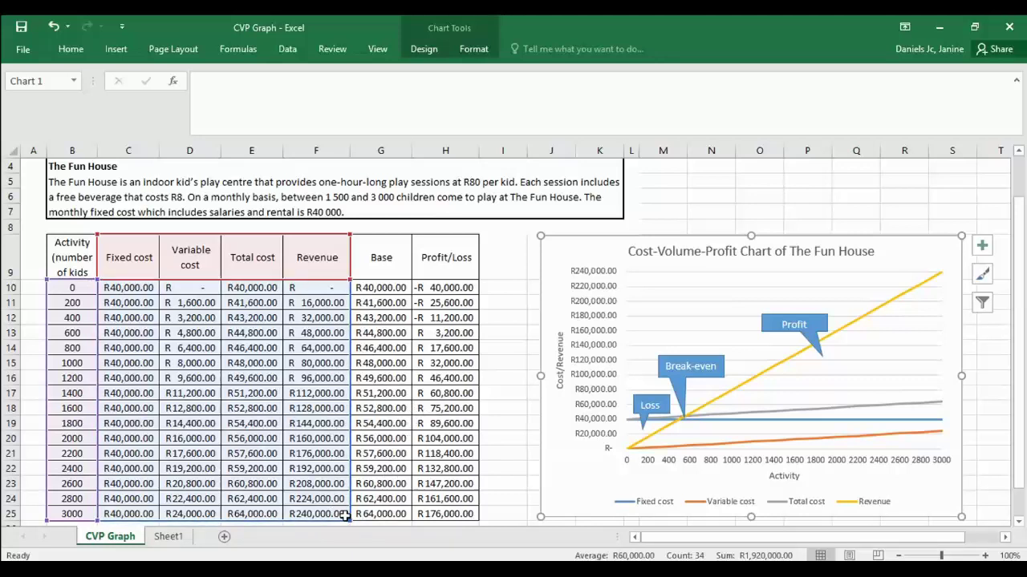
Step: Extend the chart's source range from column F to column H to include Base and Profit/Loss
left_click_drag(348, 522, 347, 519)
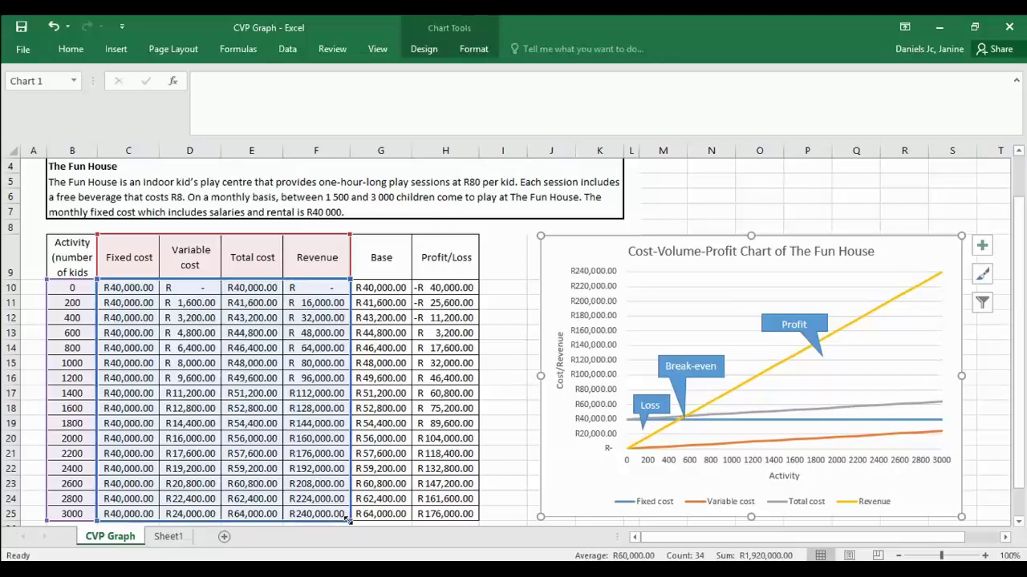
left_click_drag(347, 519, 462, 514)
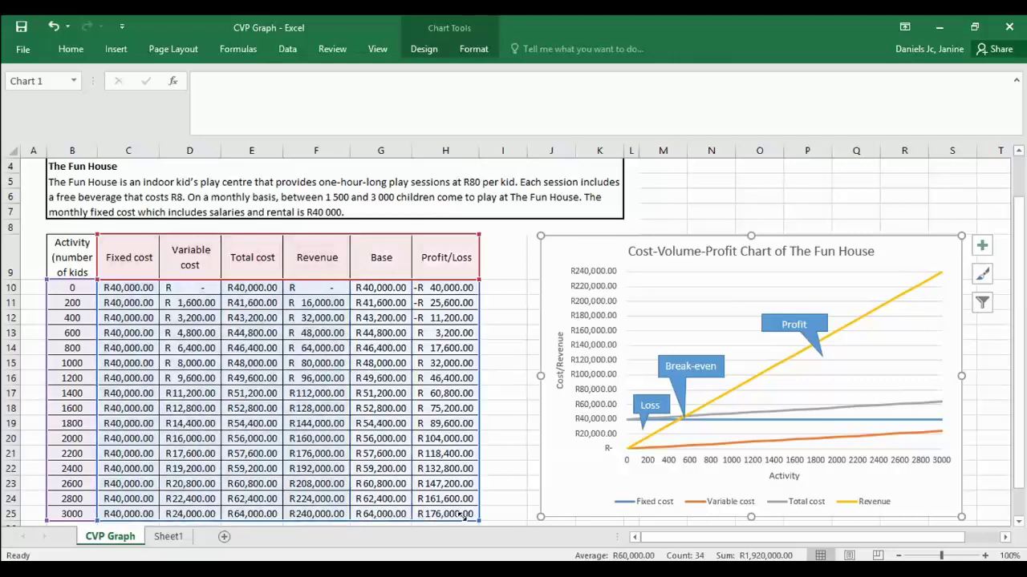
left_click_drag(462, 514, 461, 517)
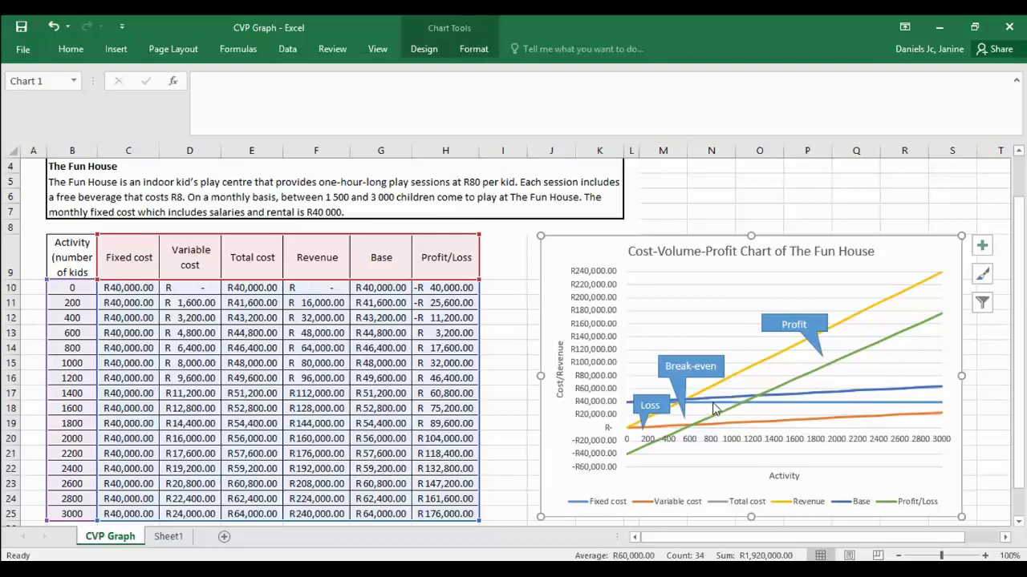
Step: Switch the chart to a Combo type in Change Chart Type and expand the Fixed cost type list
right_click(948, 303)
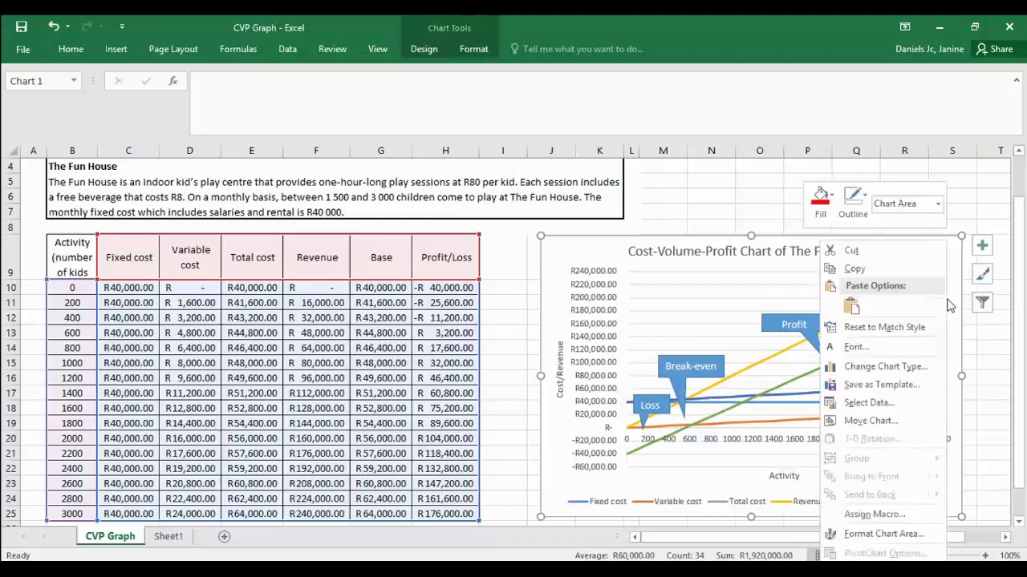
left_click(897, 372)
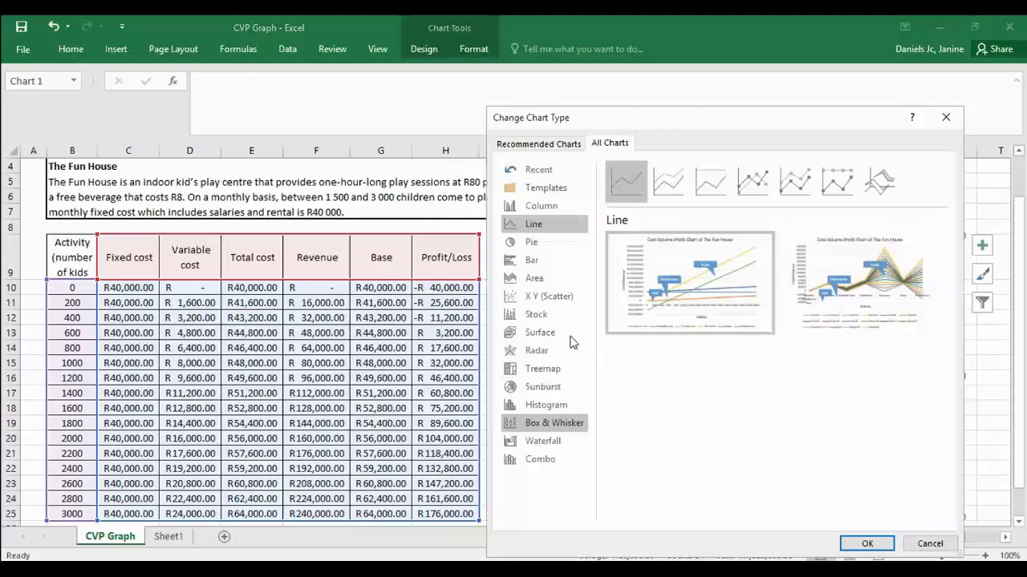
left_click(553, 461)
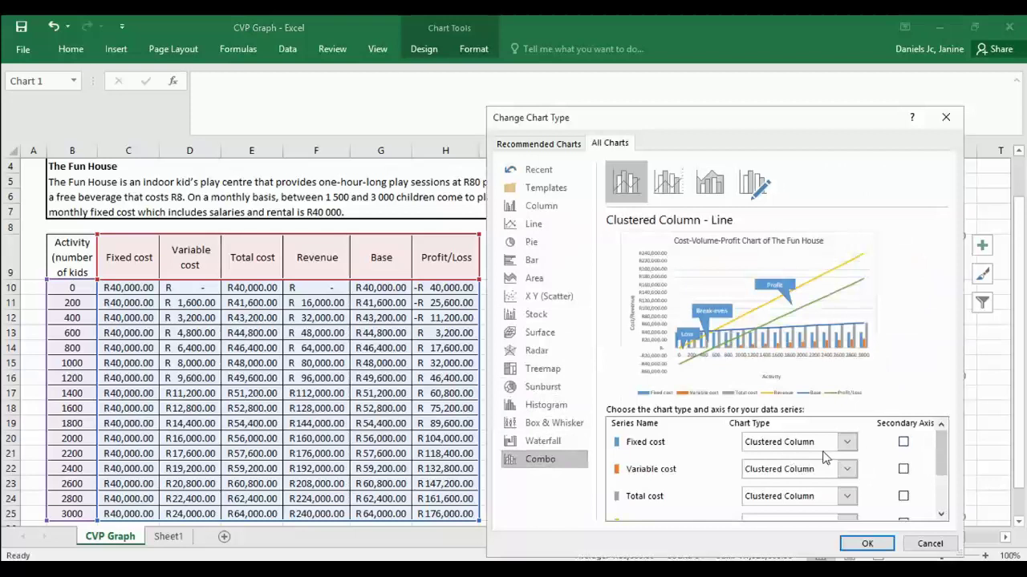
left_click(848, 442)
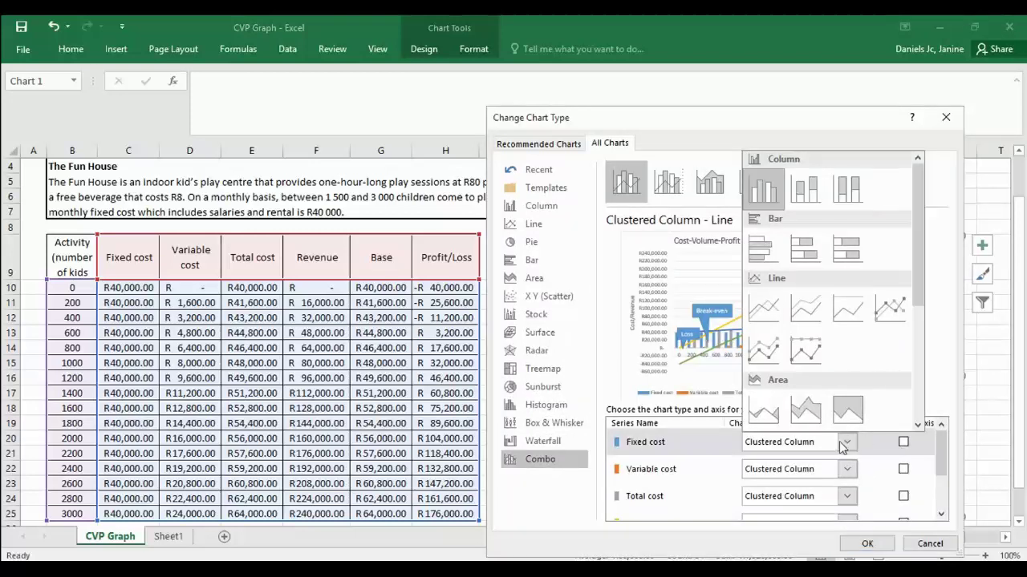
Step: Set the Fixed cost, Variable cost, Total cost and Revenue series to Line
left_click(764, 299)
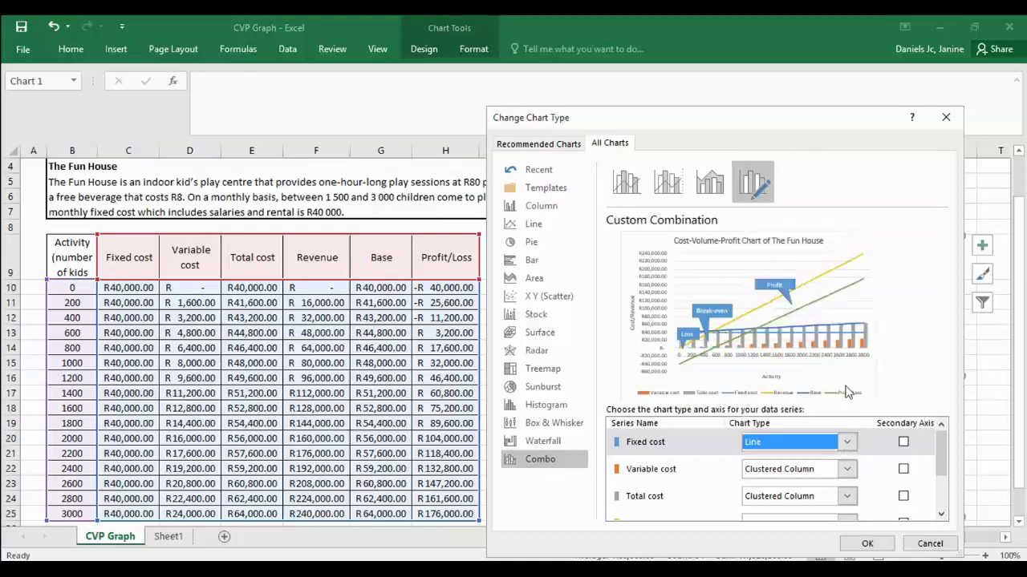
left_click(847, 470)
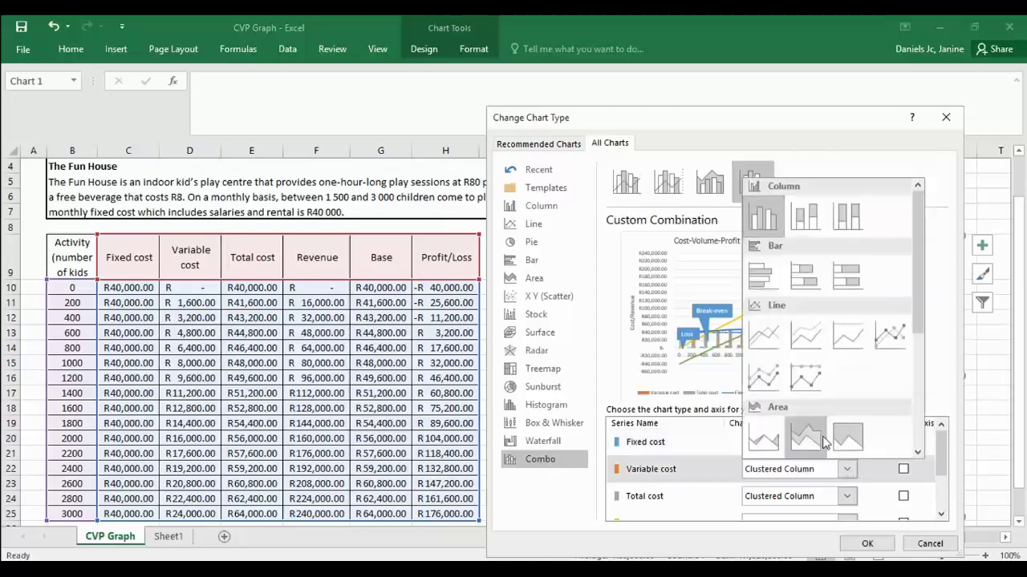
left_click(766, 335)
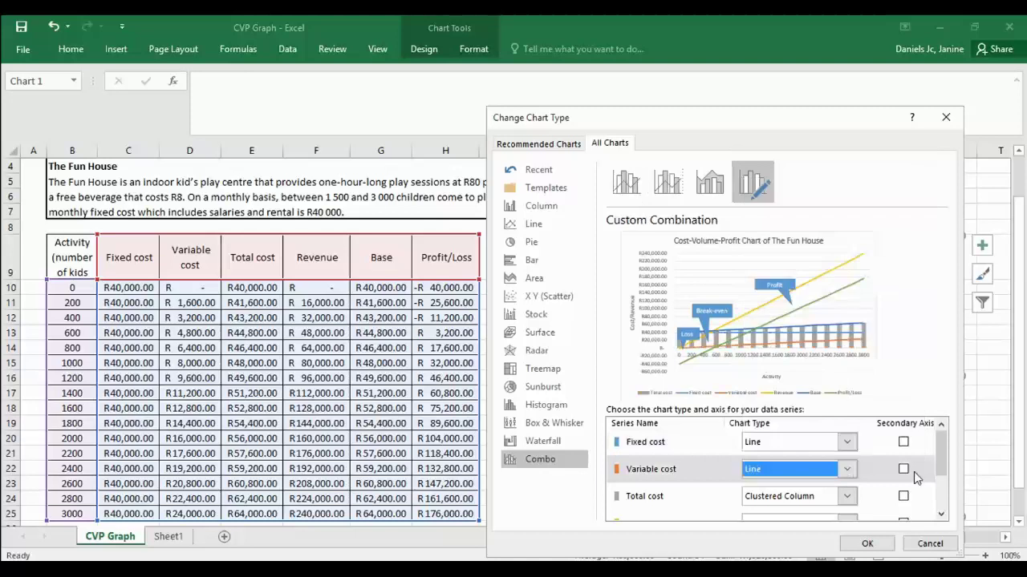
left_click_drag(941, 452, 940, 471)
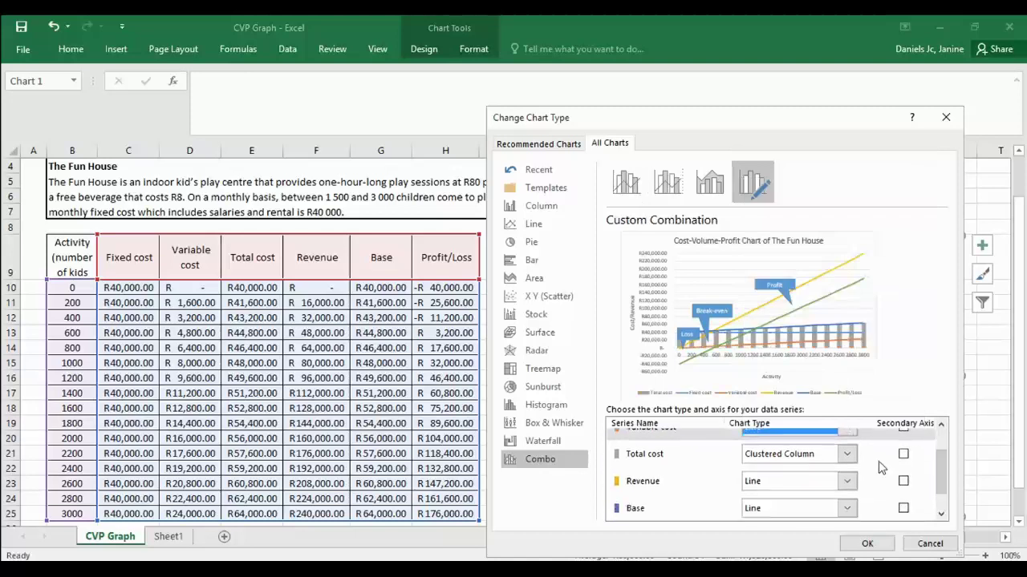
left_click(848, 461)
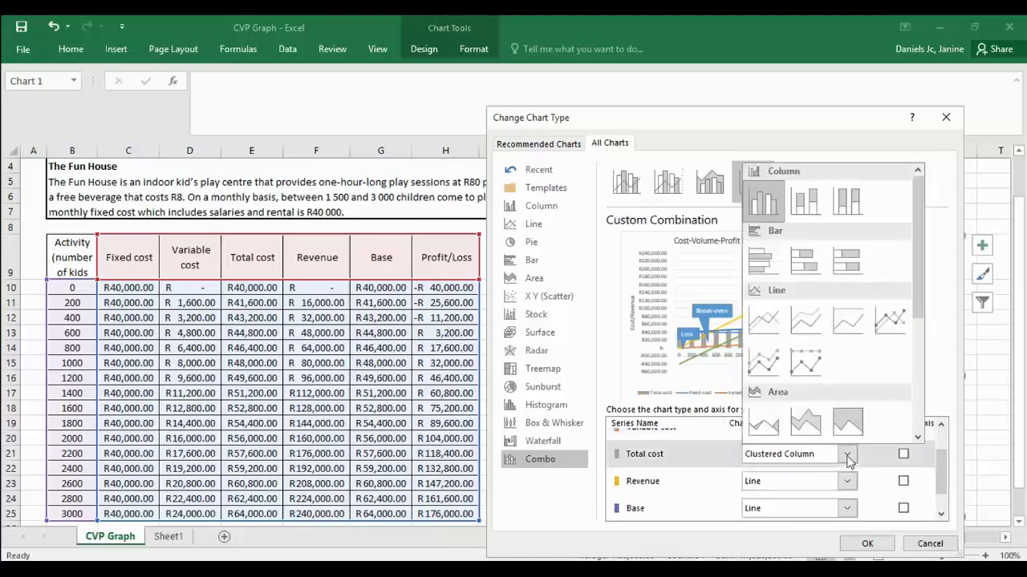
left_click(764, 325)
scroll(937, 466, "down", 1)
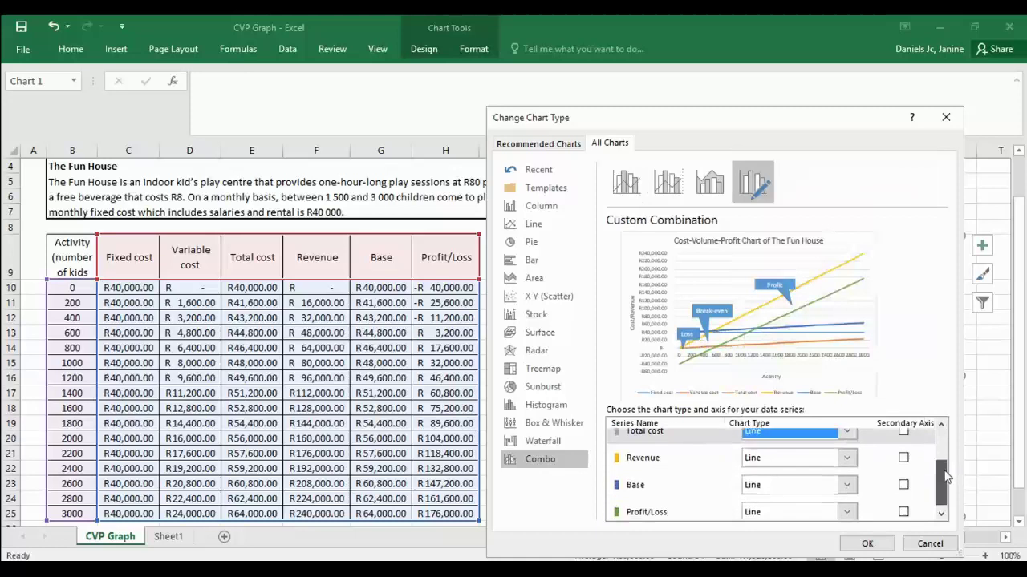
left_click(847, 453)
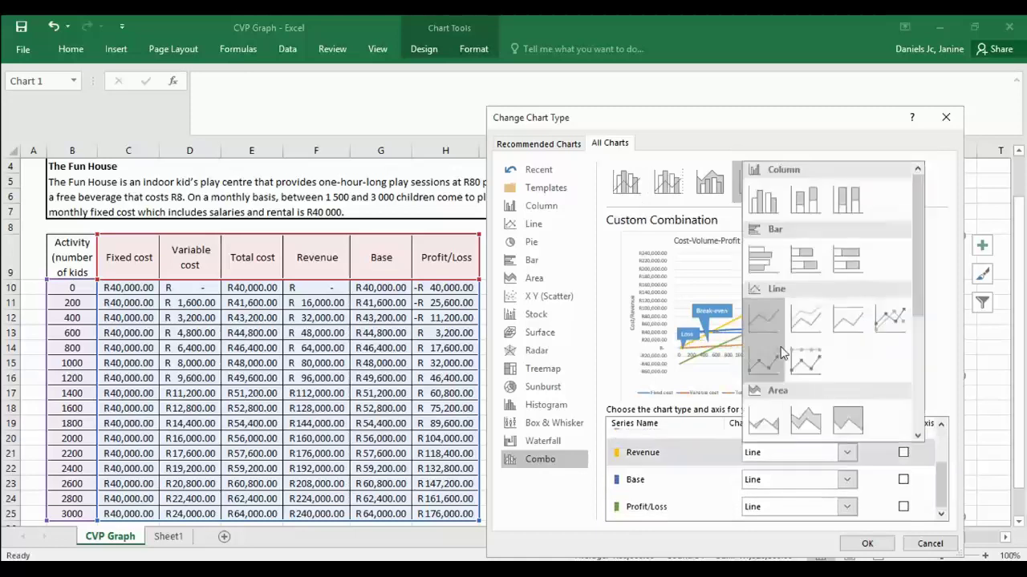
left_click(764, 323)
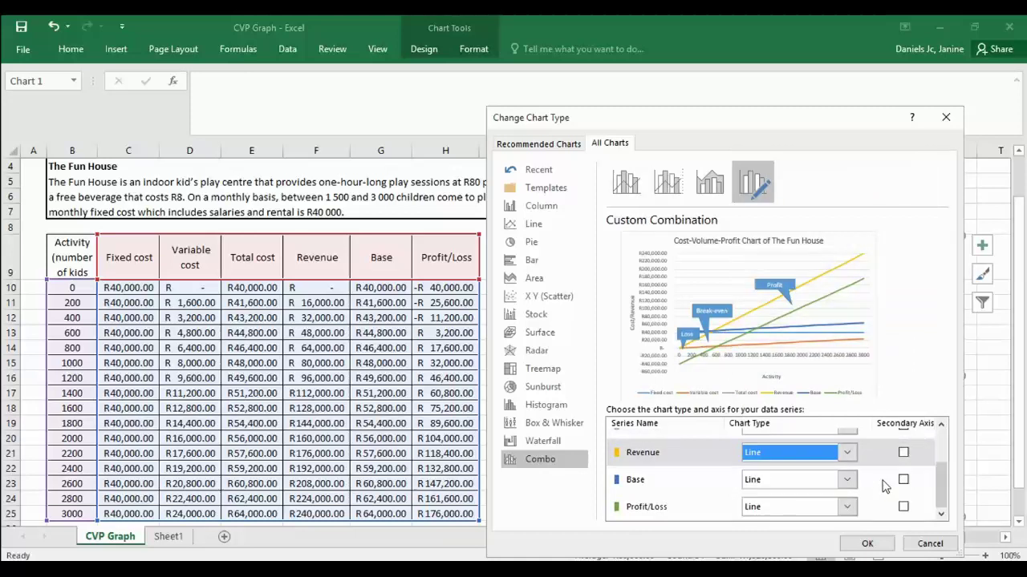
Step: Set Base and Profit/Loss to Stacked Area and apply the combo chart
left_click(847, 479)
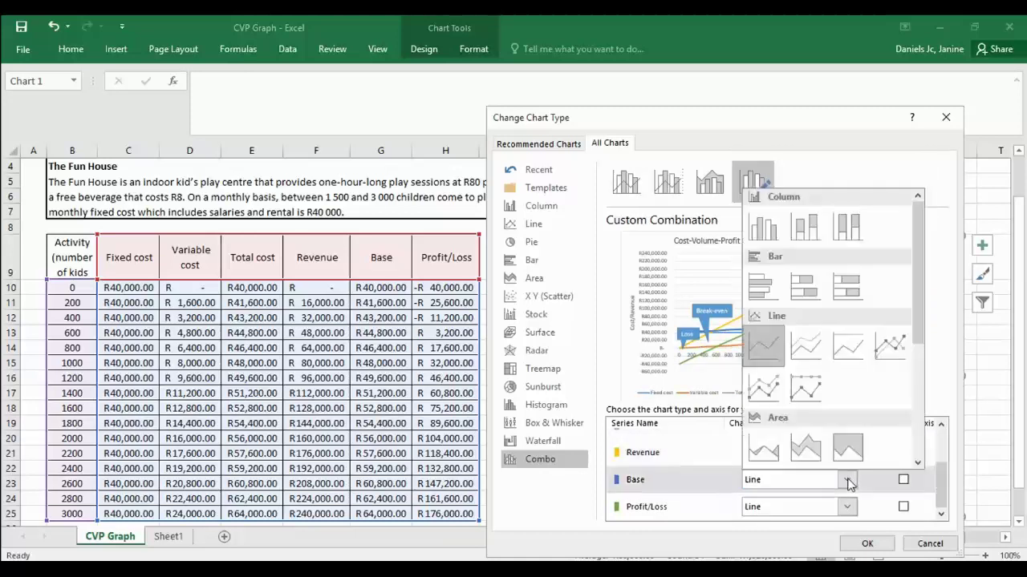
left_click(808, 454)
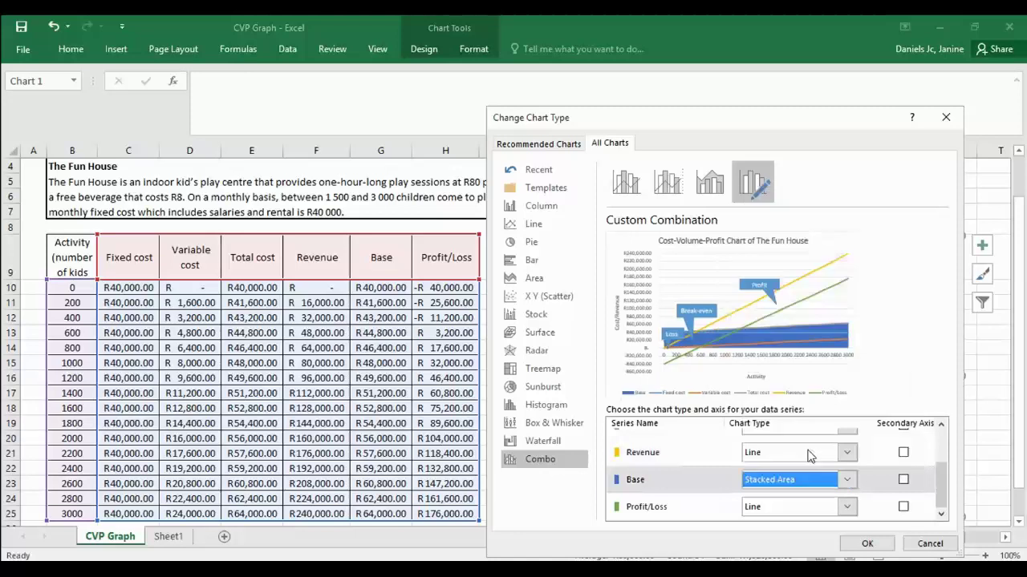
left_click(848, 507)
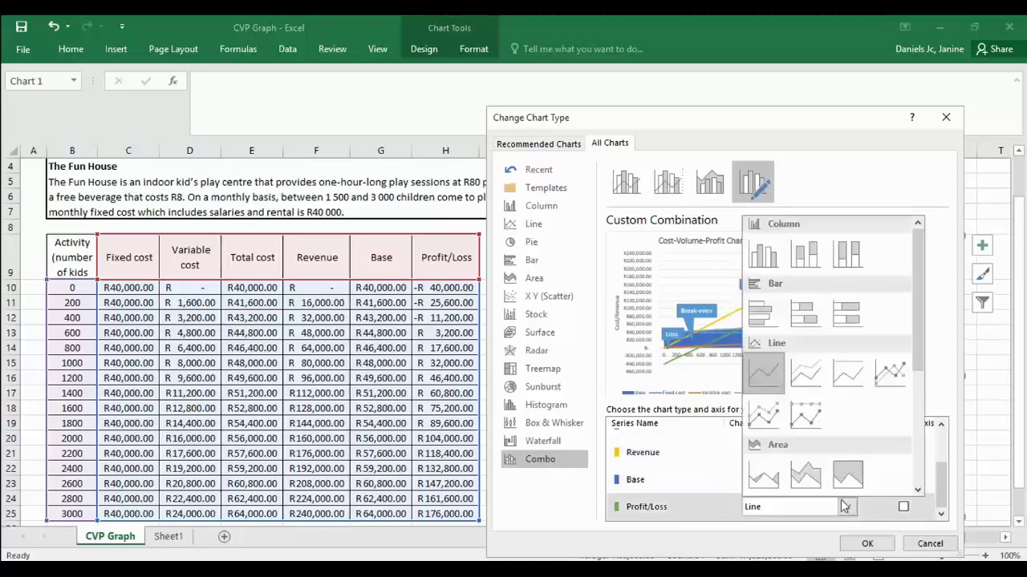
left_click(807, 478)
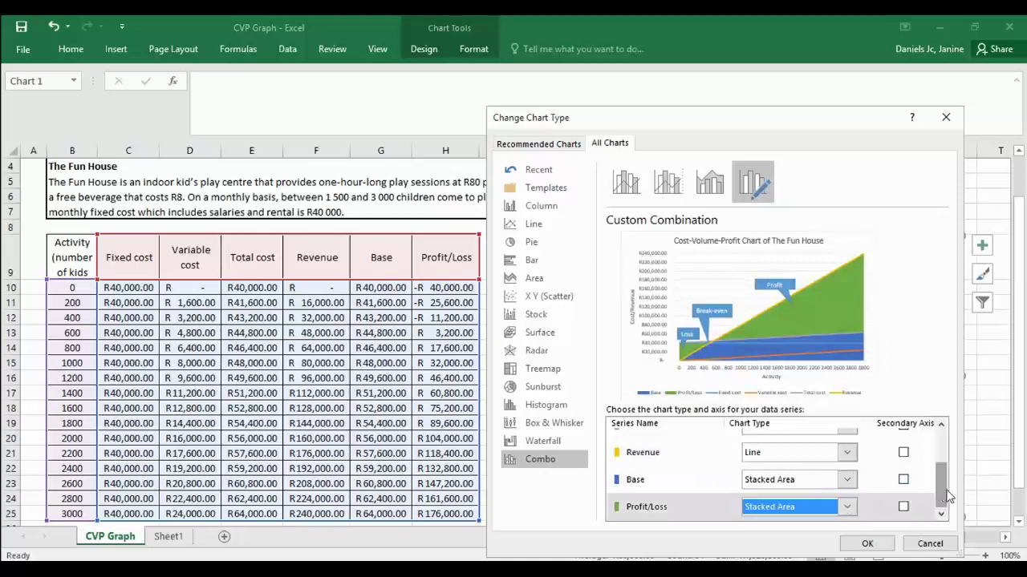
mouse_move(944, 497)
left_mouse_down()
mouse_move(944, 466)
mouse_move(944, 500)
left_mouse_up()
left_click(867, 544)
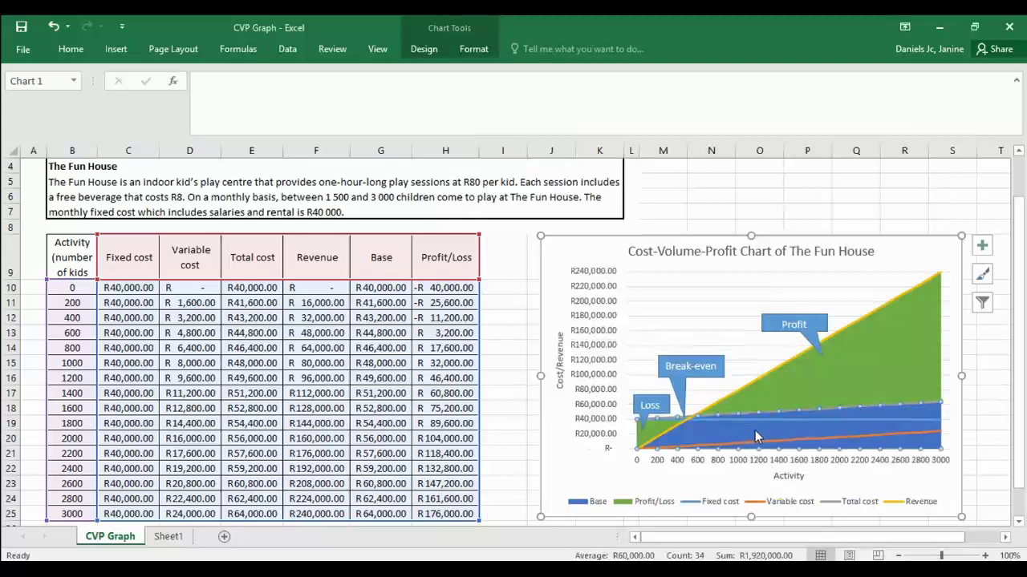
Step: Give the Base series No fill under Fill & Line, then close the Format Data Series pane
left_click(756, 437)
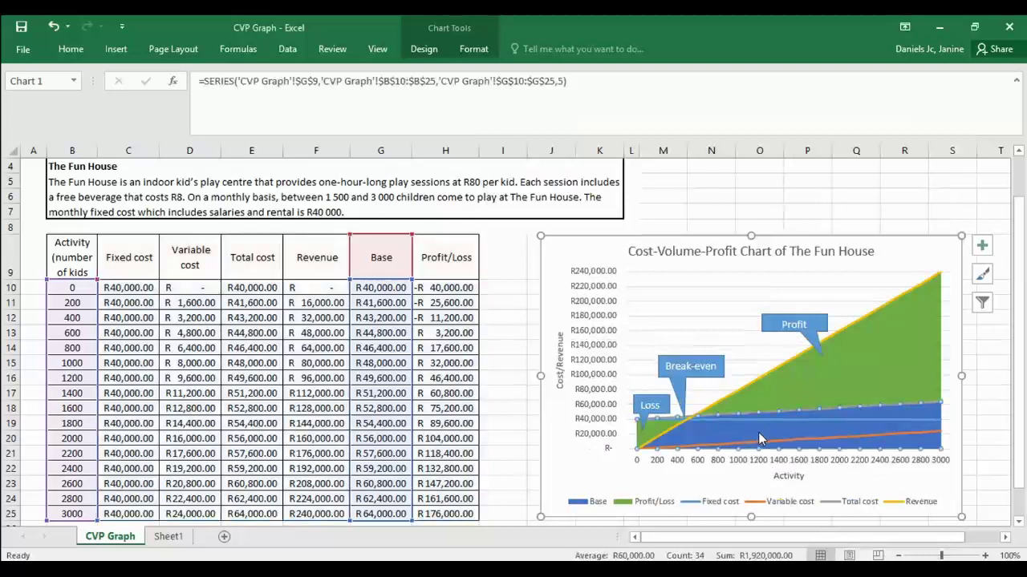
right_click(759, 434)
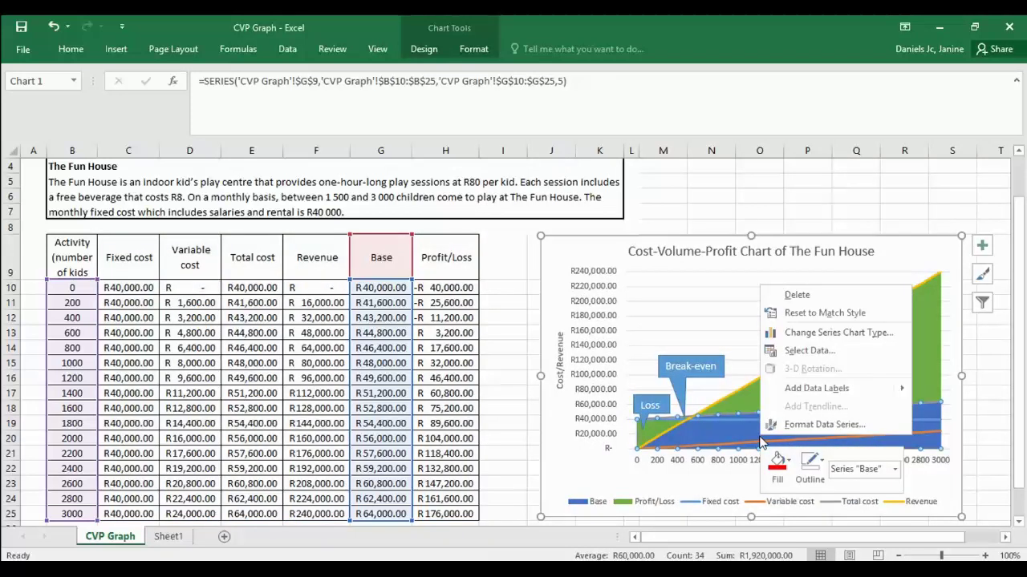
left_click(803, 427)
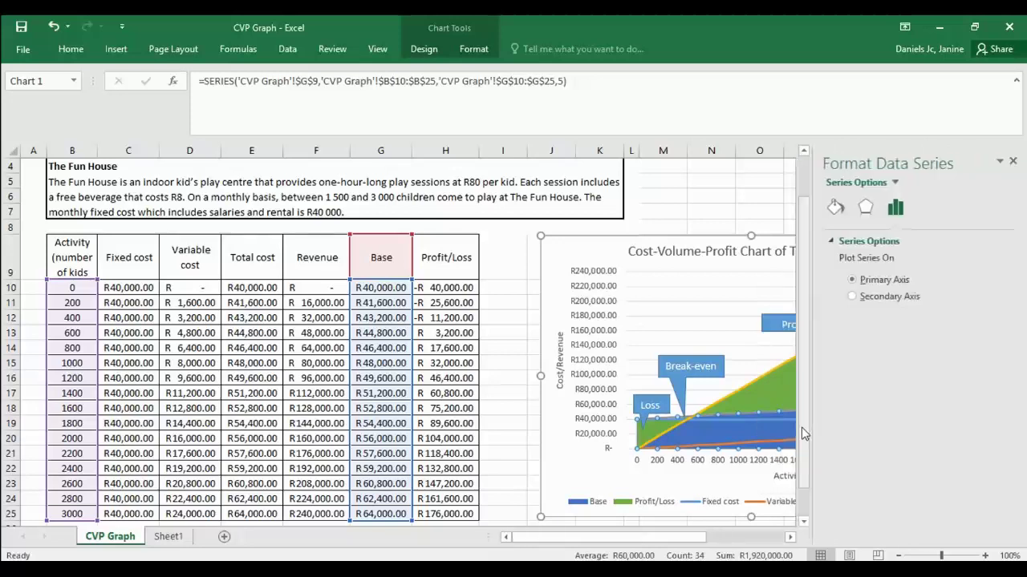
left_click(835, 210)
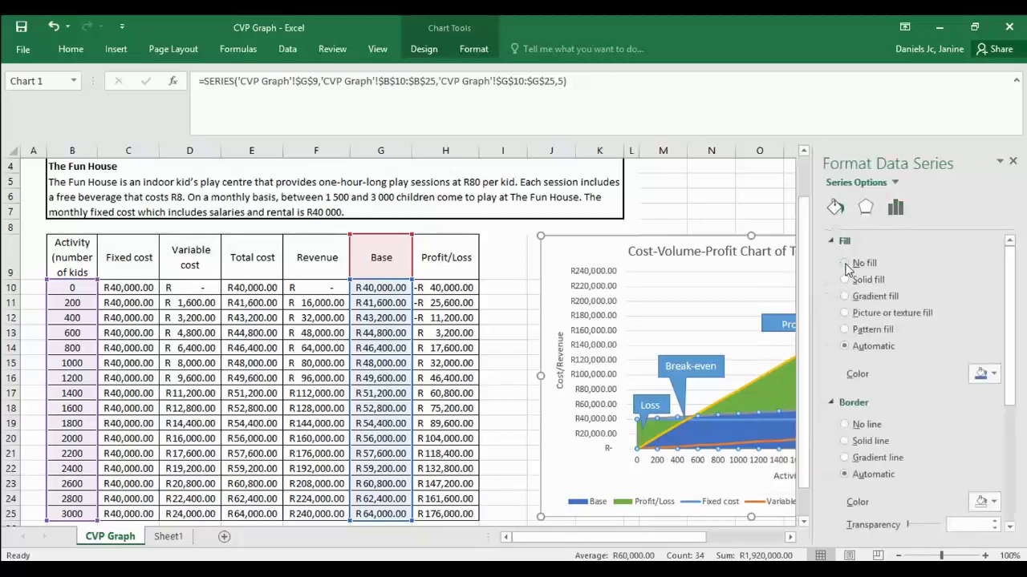
left_click(845, 264)
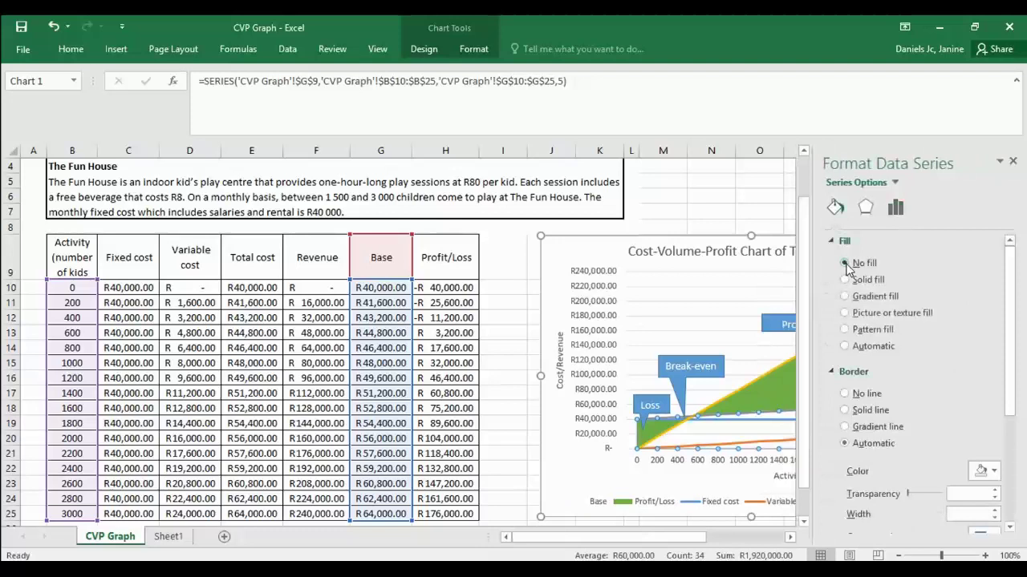
left_click(1013, 161)
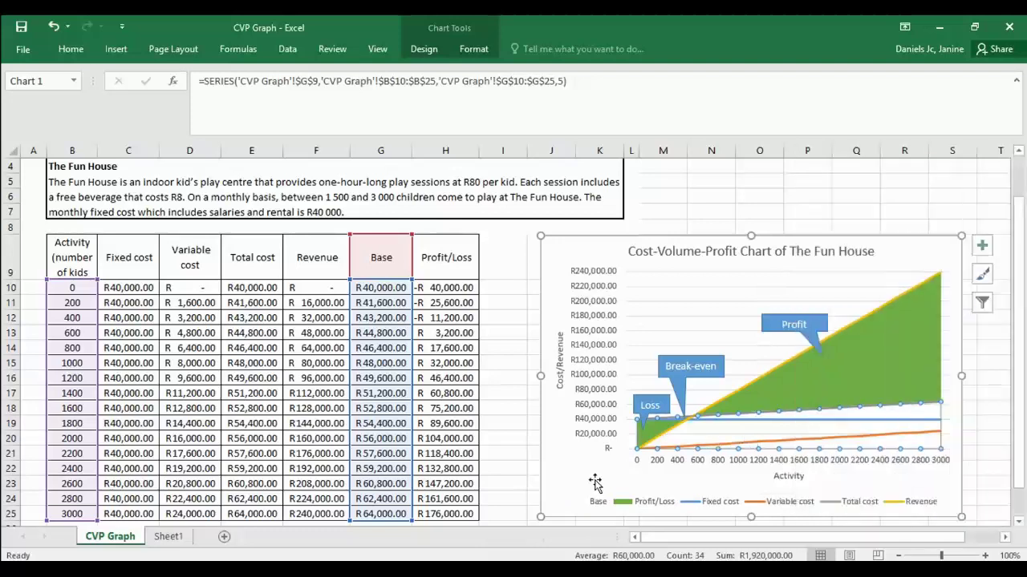
Step: Select just the Base entry in the chart legend and delete it
left_click(675, 477)
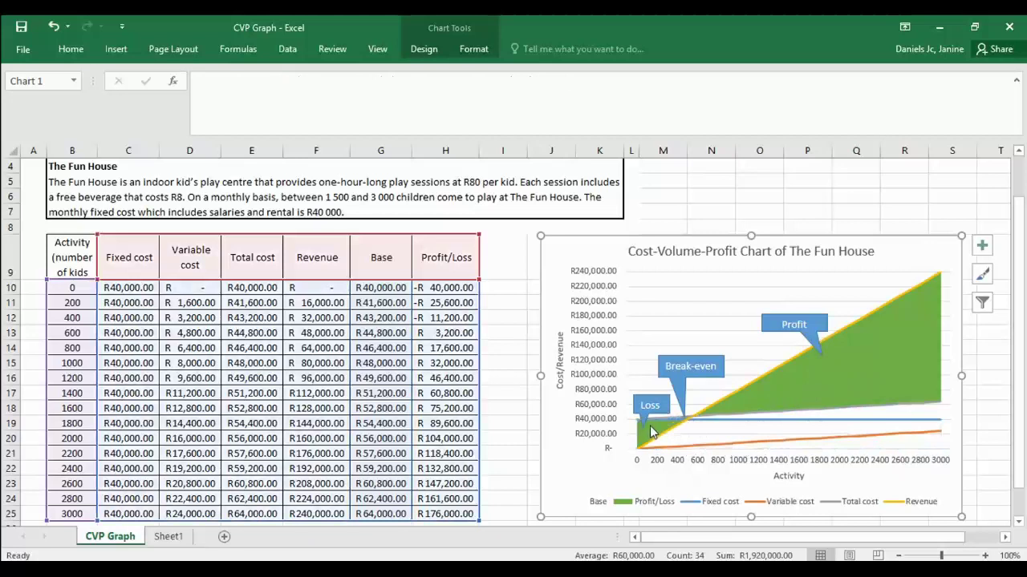
left_click(600, 505)
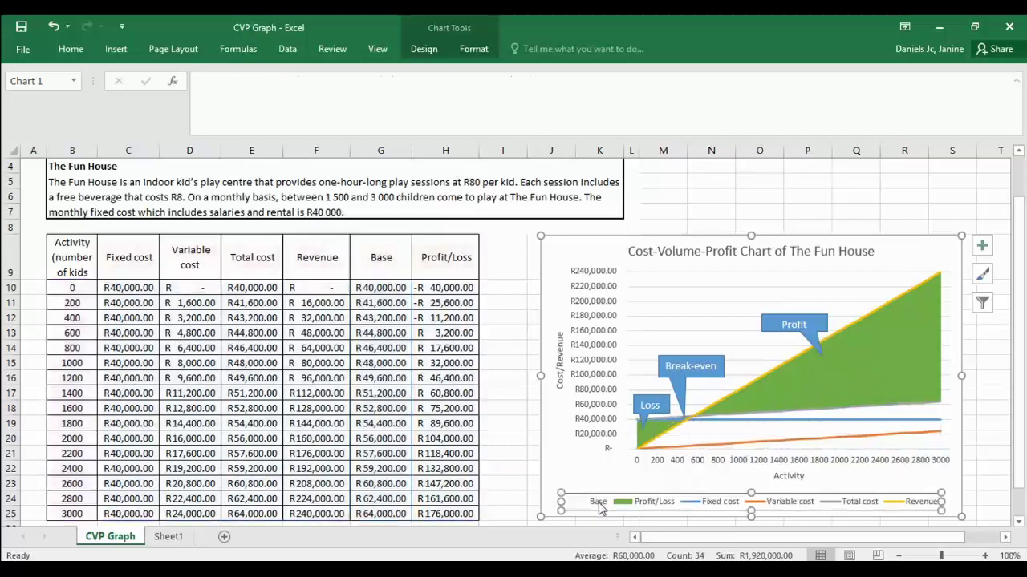
left_click(600, 506)
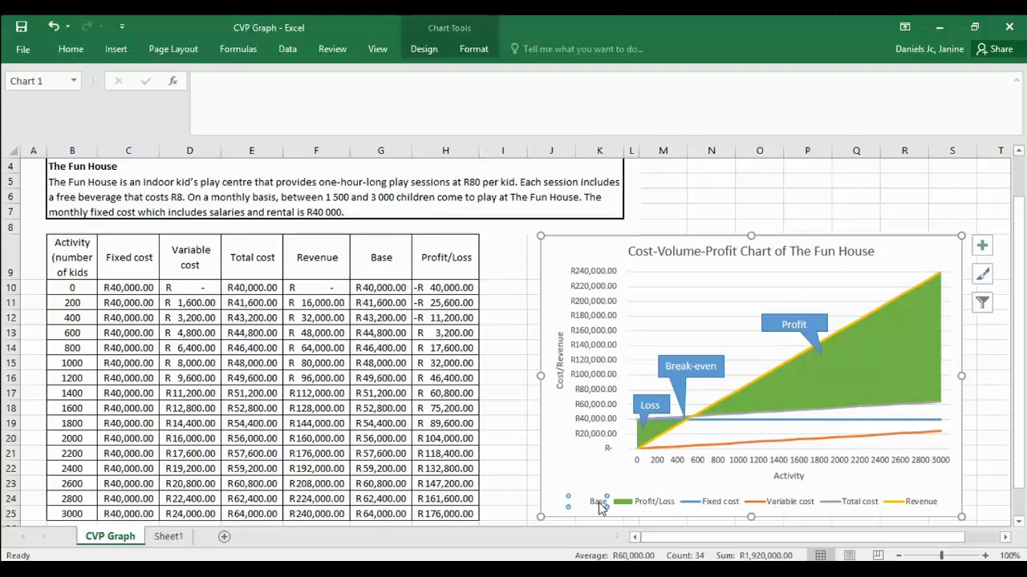
key("Delete")
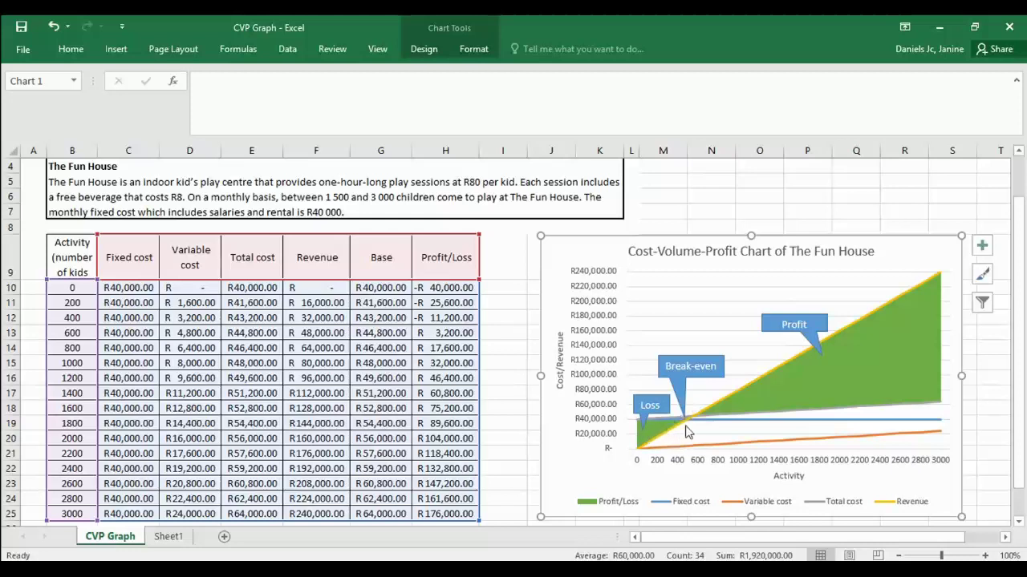
Step: Point the Break-even callout's tip at the intersection, then right-click the Profit/Loss area
left_click(677, 380)
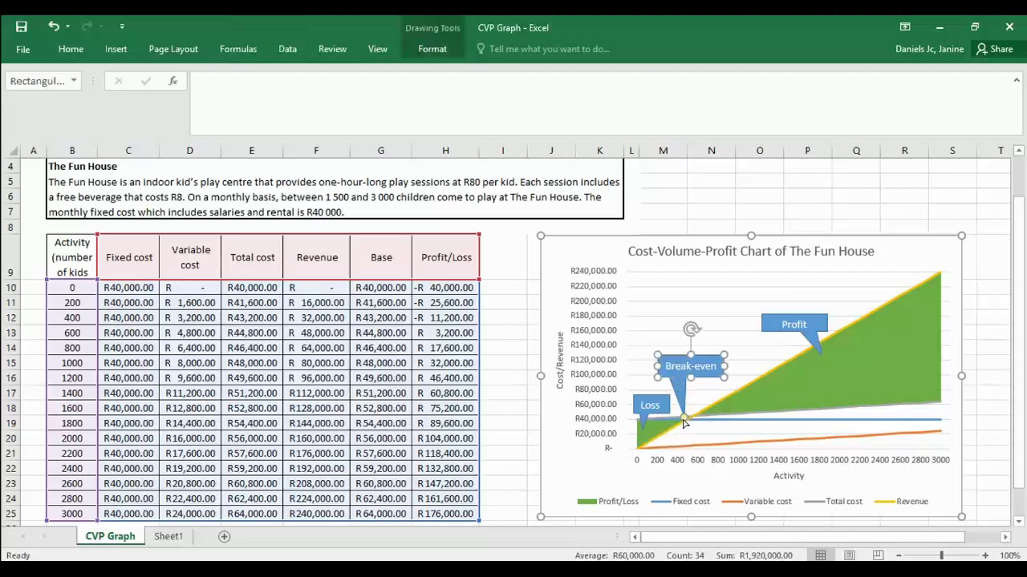
left_click_drag(684, 423, 693, 420)
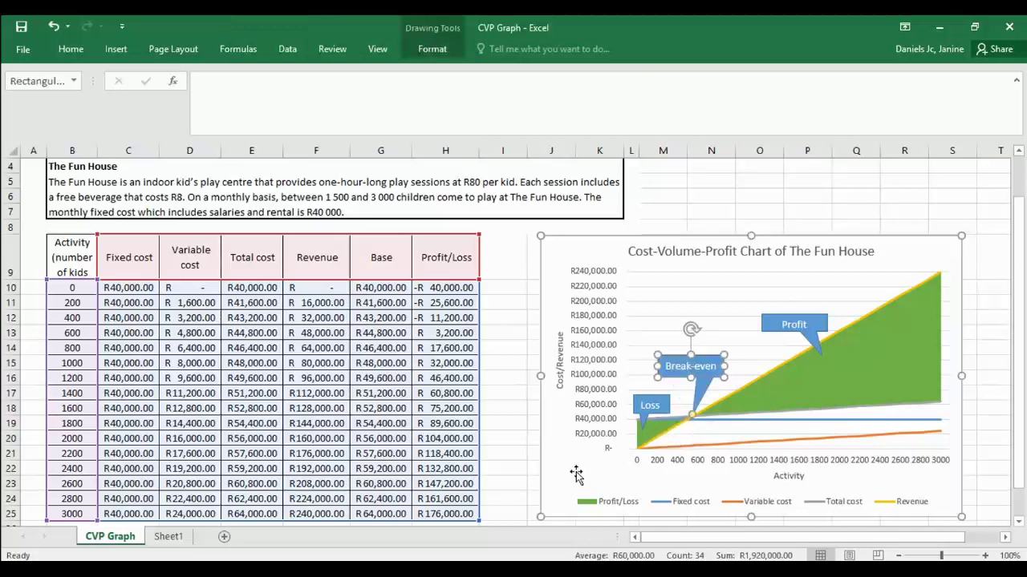
left_click(567, 477)
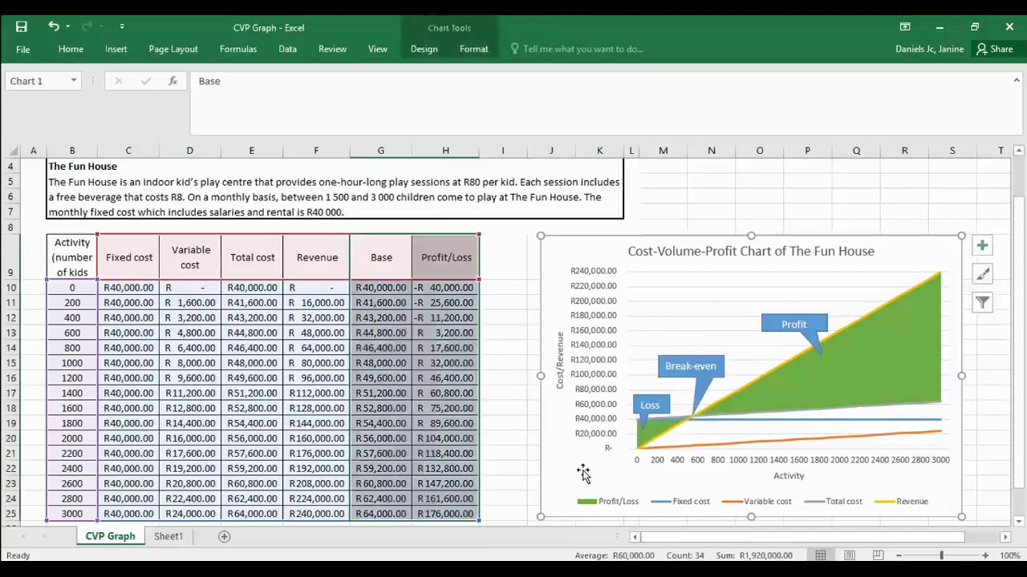
left_click(801, 386)
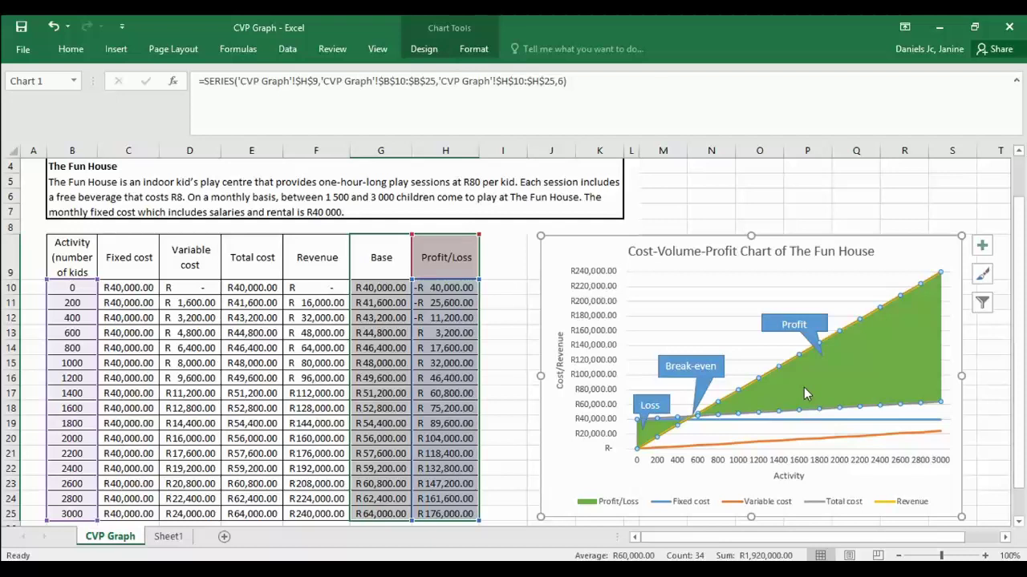
right_click(804, 387)
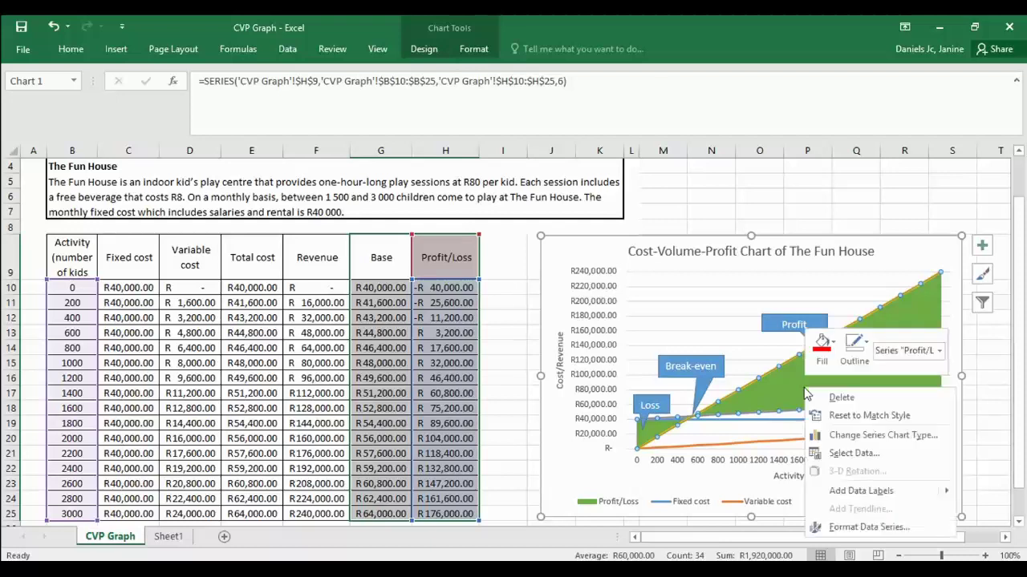
Step: Apply a gradient fill to the Profit/Loss series under Format Data Series > Fill & Line
left_click(850, 528)
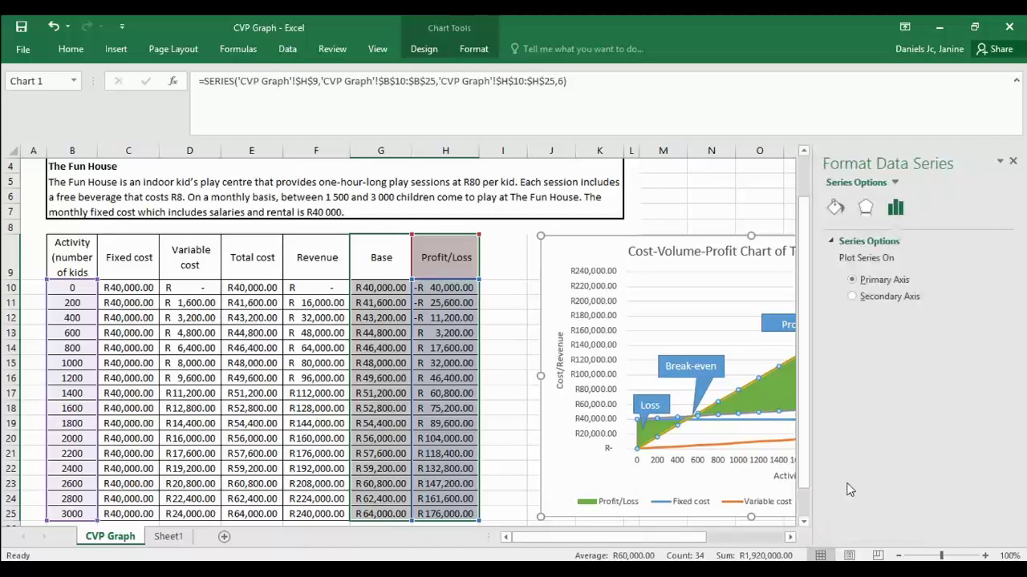
left_click(836, 208)
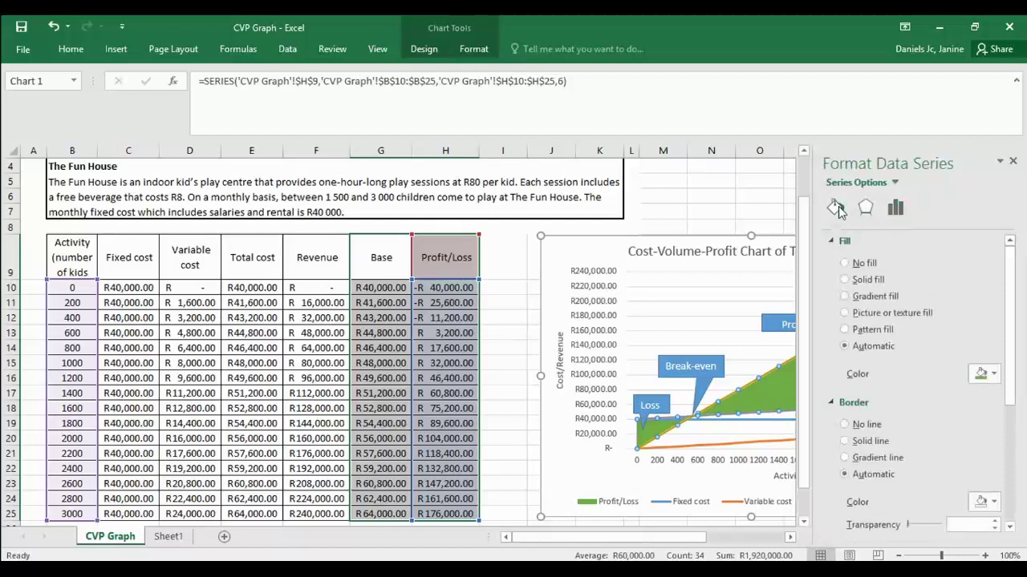
left_click(845, 296)
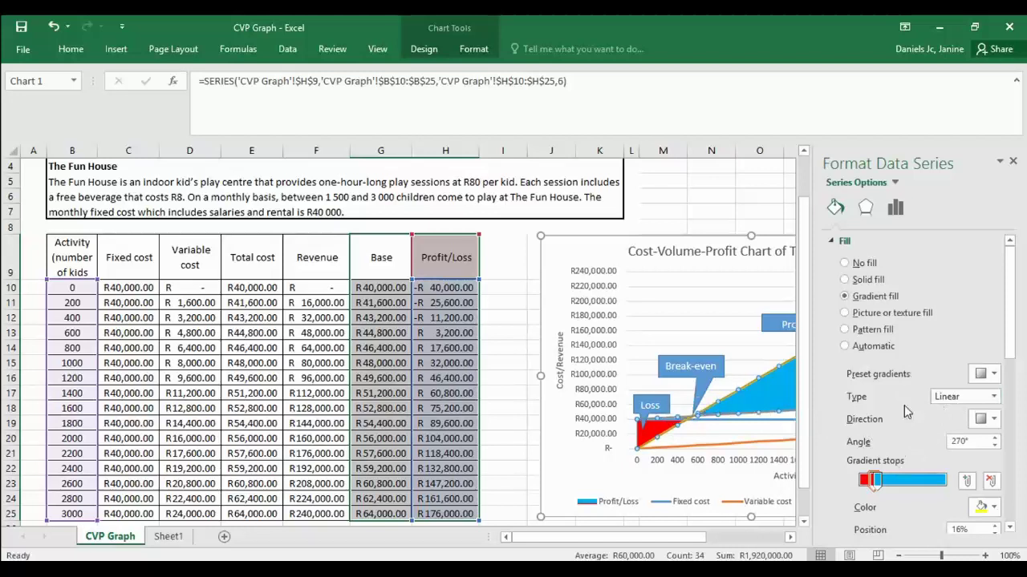
Step: Add a gradient stop and move it to 64%, then add and remove a 32% stop
scroll(906, 411, "down", 2)
left_click_drag(875, 407, 865, 407)
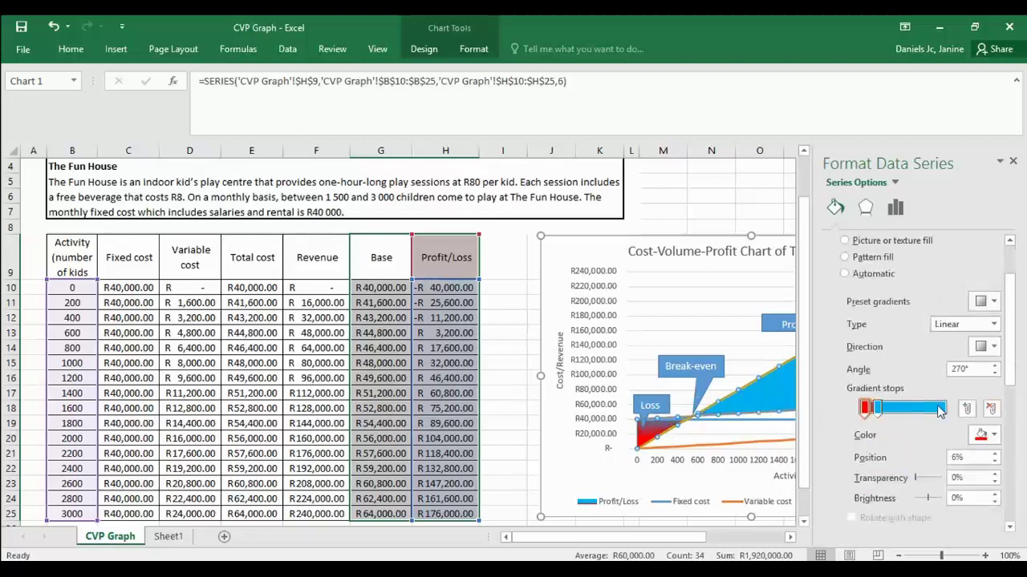
left_click(968, 409)
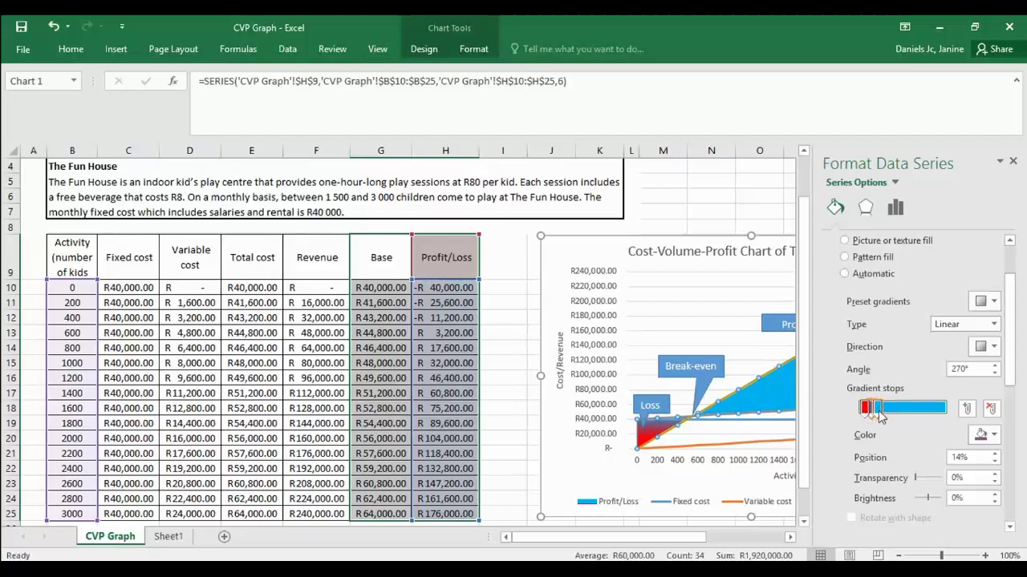
left_click_drag(875, 409, 915, 409)
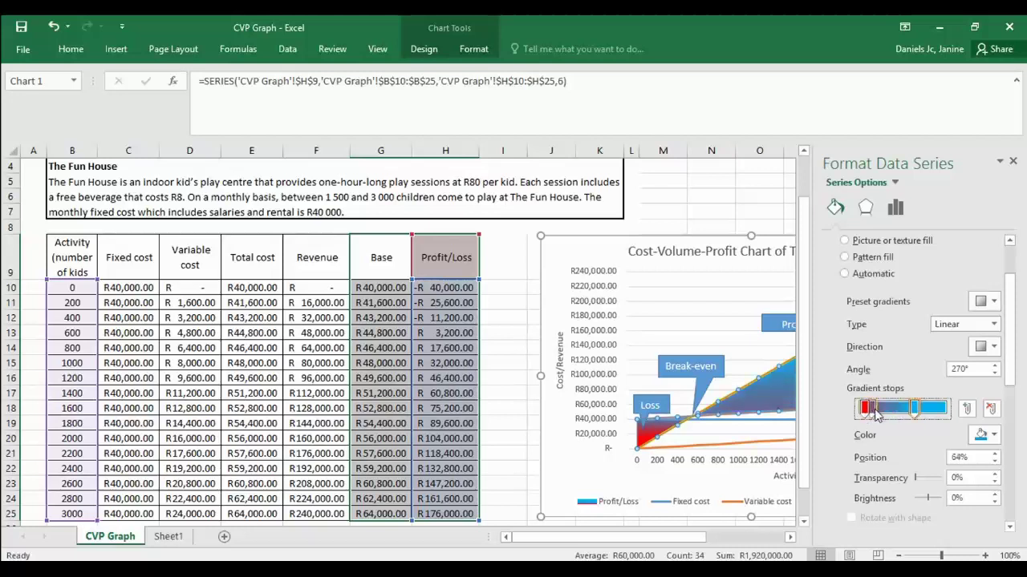
left_click(887, 409)
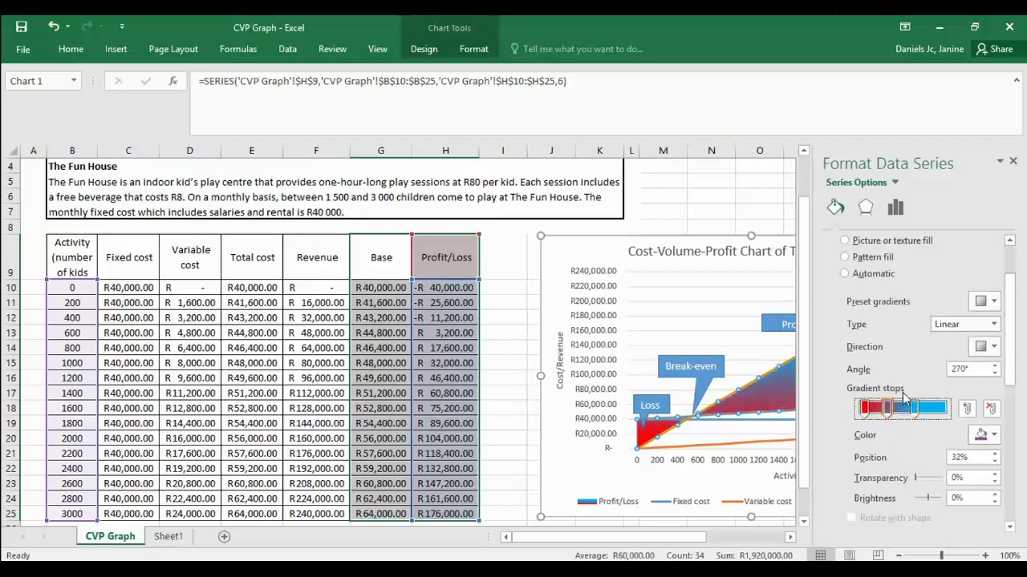
left_click(887, 411)
left_click(992, 410)
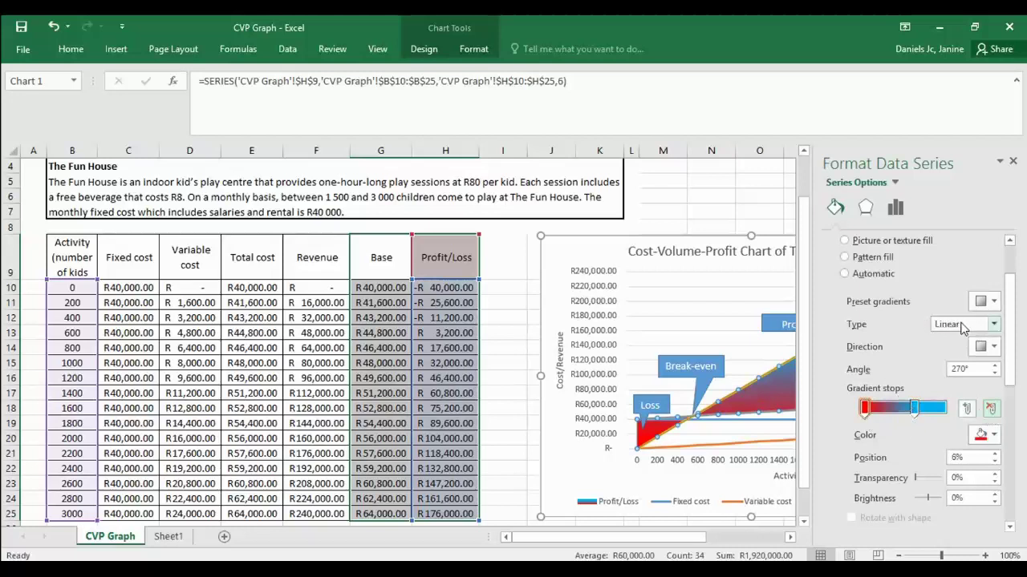
Step: Keep the gradient type Linear and color the first gradient stop red
left_click(995, 327)
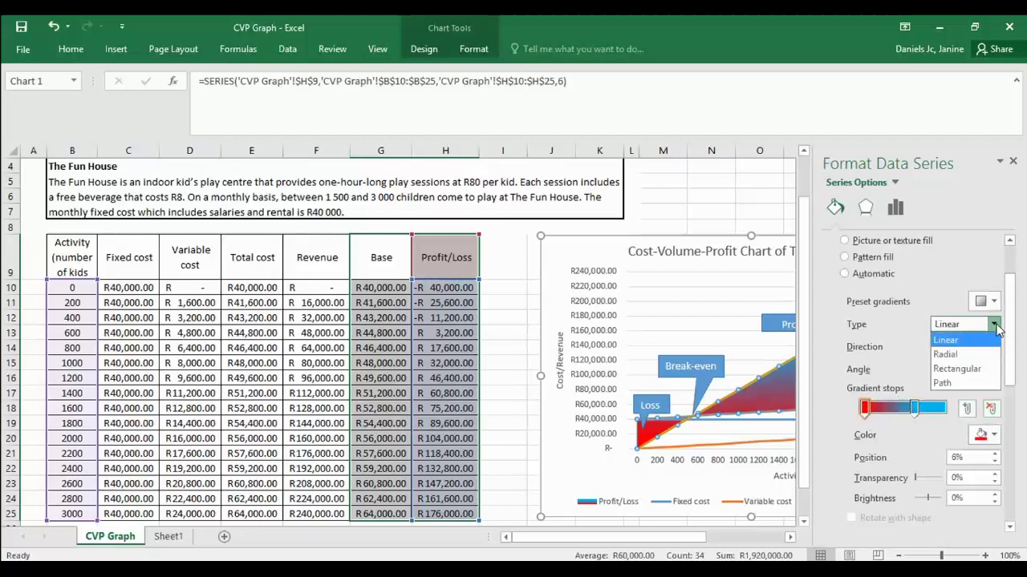
left_click(997, 329)
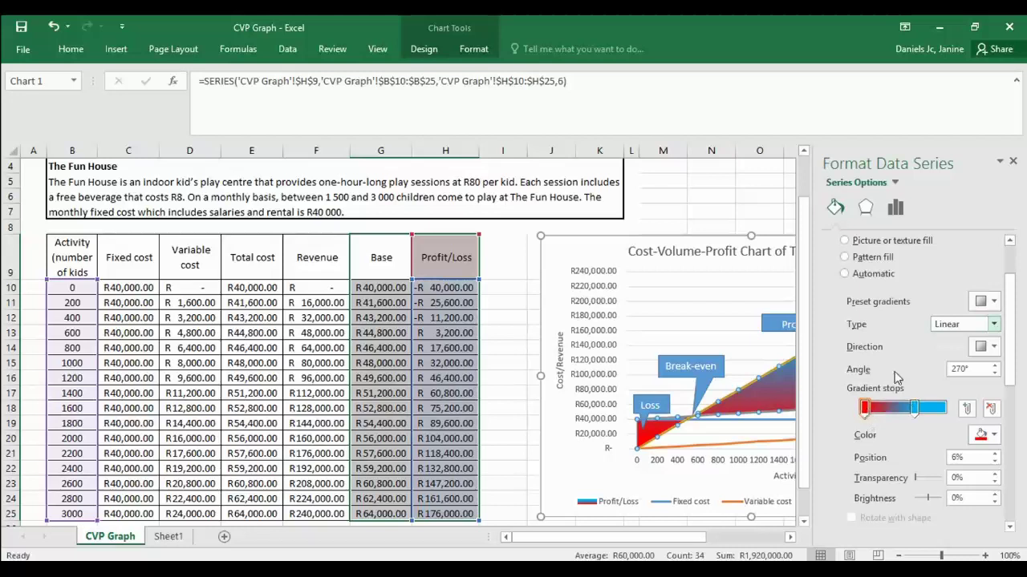
left_click(865, 411)
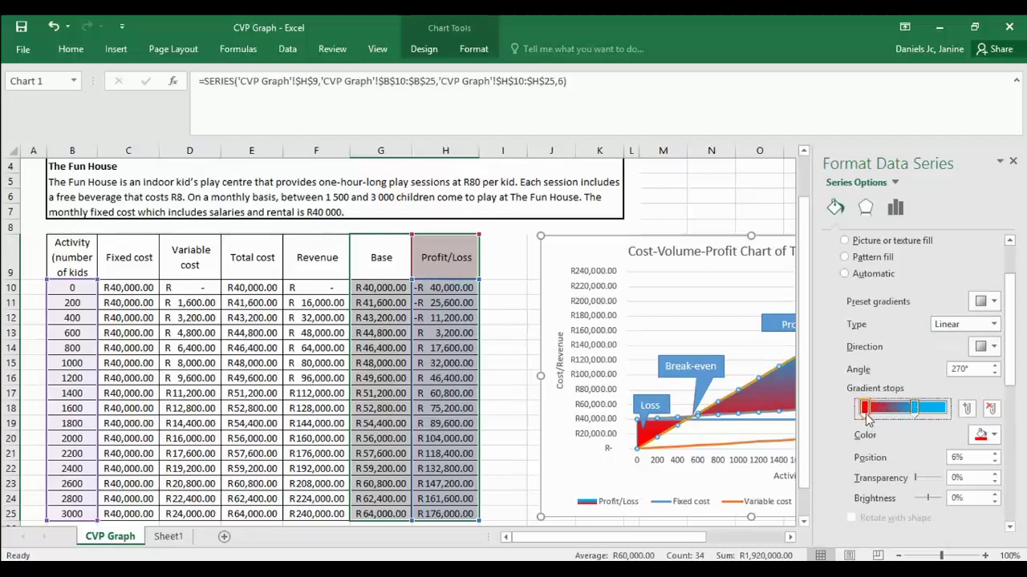
left_click(993, 435)
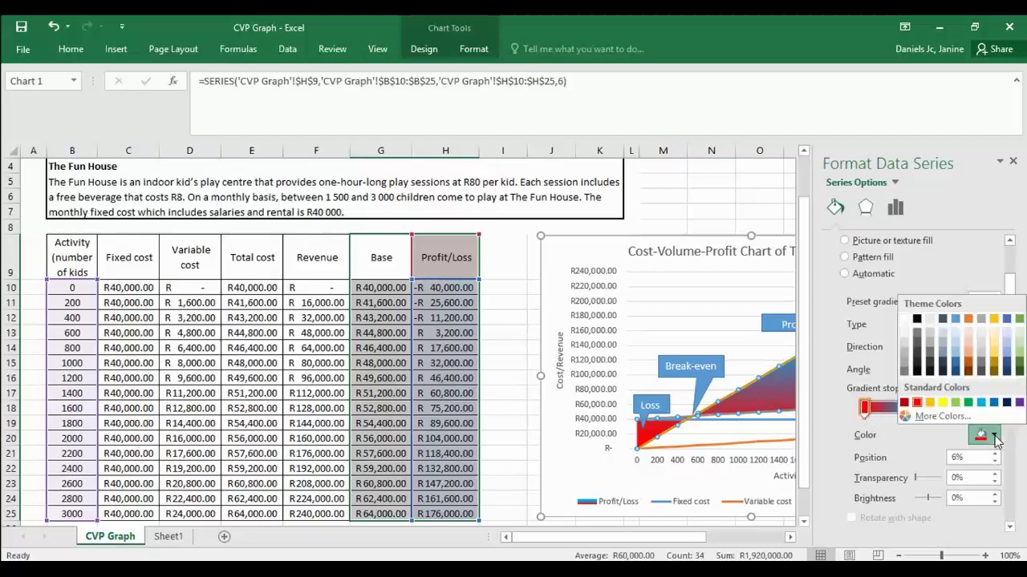
left_click(917, 403)
Step: Color the 64% gradient stop light blue, after briefly trying green
left_click(914, 409)
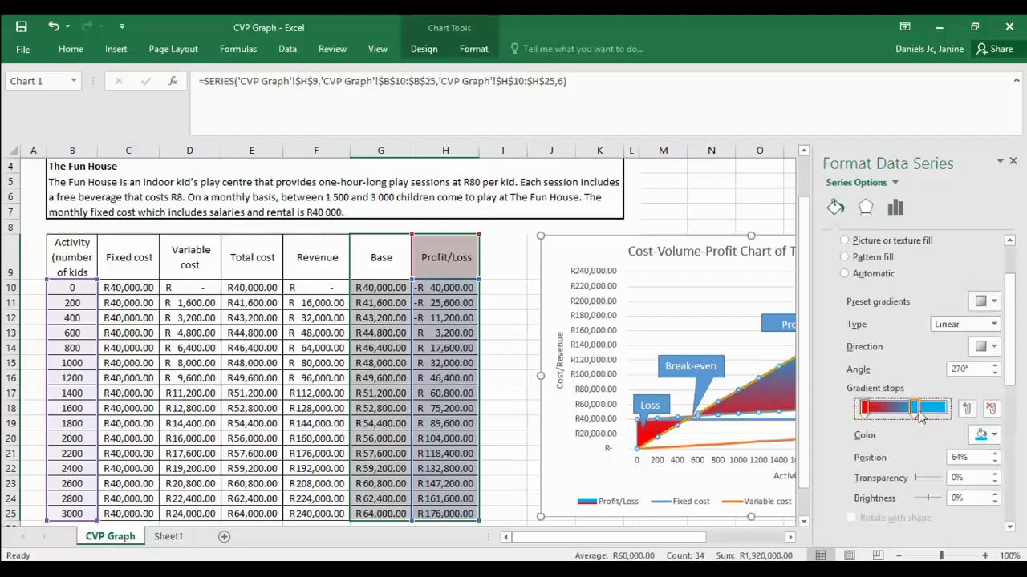
left_click(993, 435)
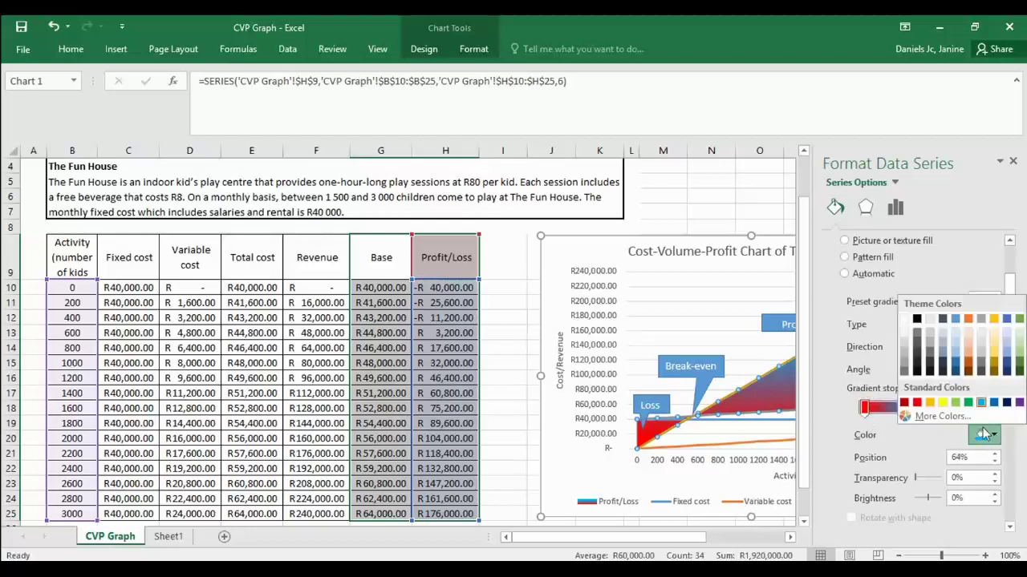
left_click(968, 402)
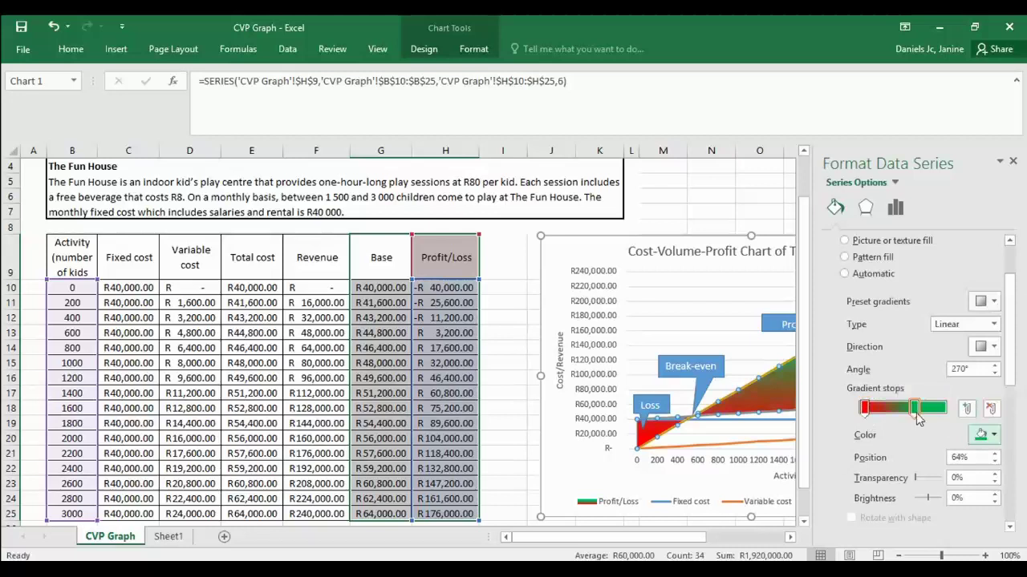
left_click(994, 436)
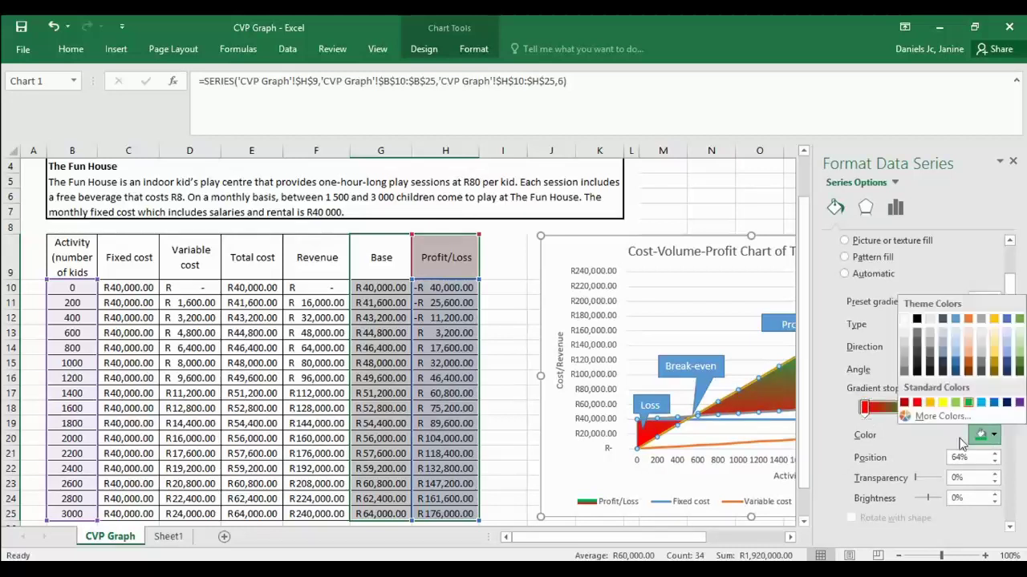
left_click(979, 405)
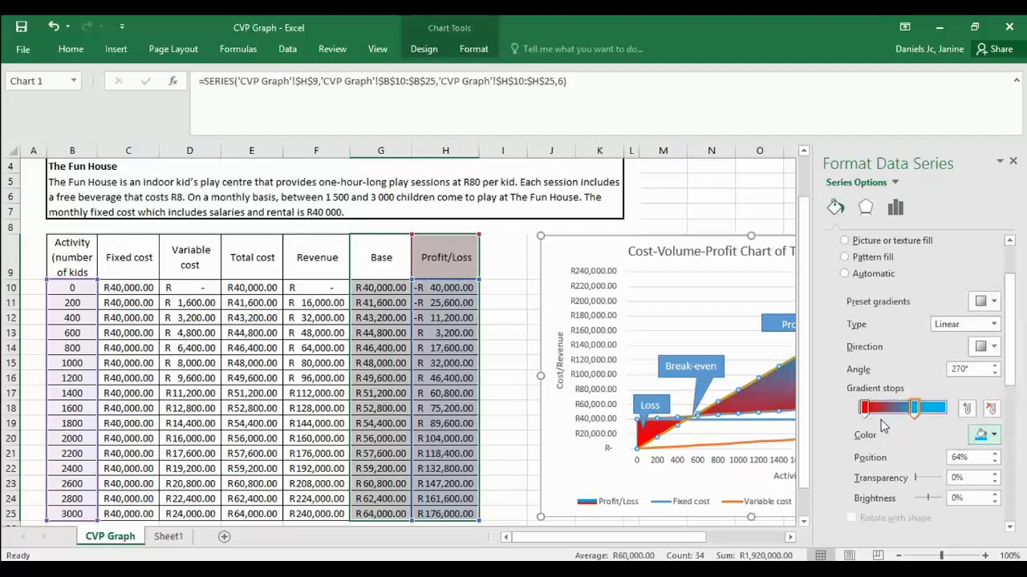
Step: Slide the red gradient stop to about 20% and move the blue stop beside it
left_click_drag(864, 412, 890, 413)
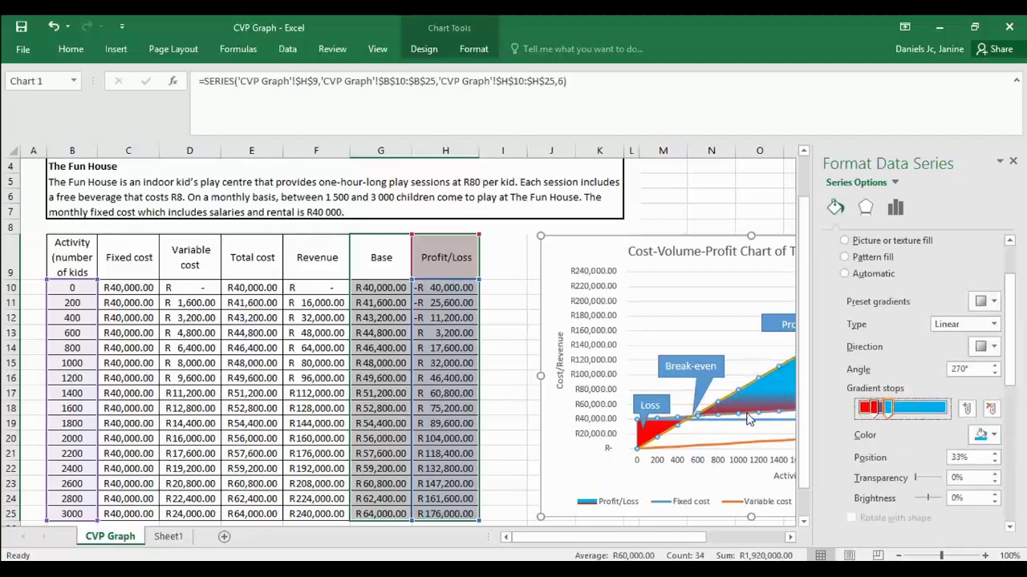
mouse_move(888, 411)
left_mouse_down()
mouse_move(877, 410)
mouse_move(924, 411)
mouse_move(885, 411)
left_mouse_up()
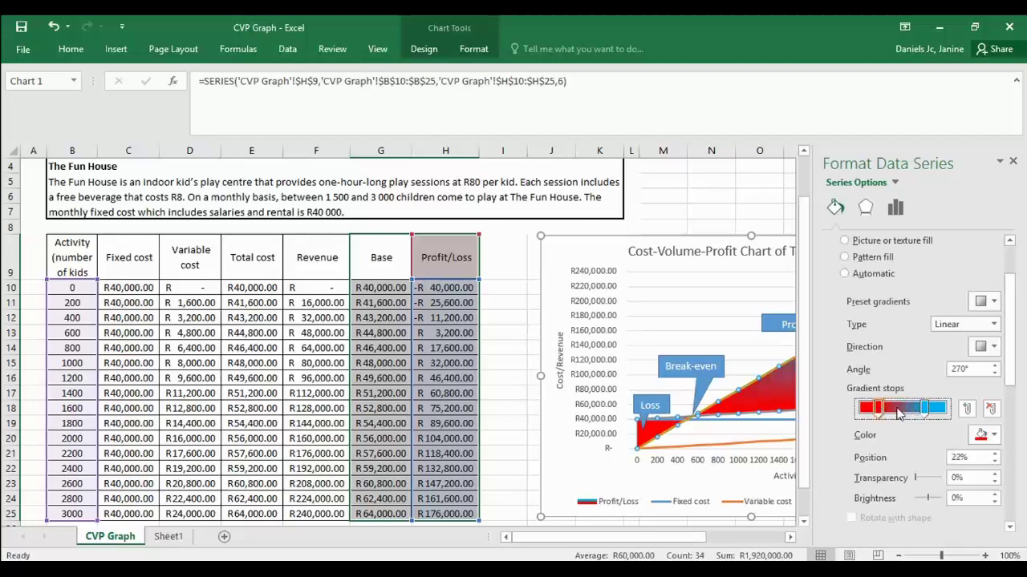
left_click_drag(928, 413, 875, 412)
left_click(881, 411)
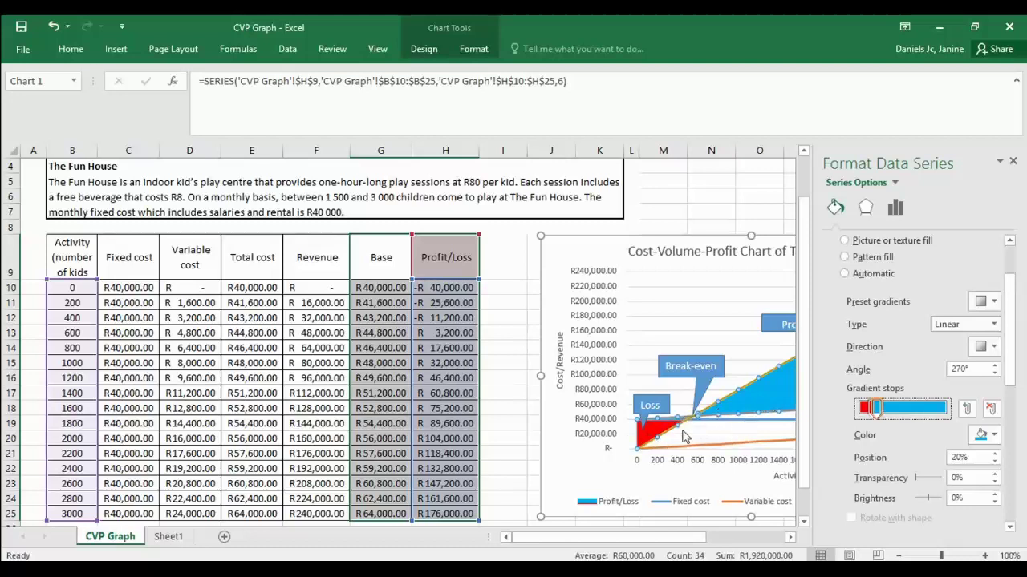
Step: Give the Profit callout a Light Blue shape fill to match the chart's profit area
left_click(1013, 163)
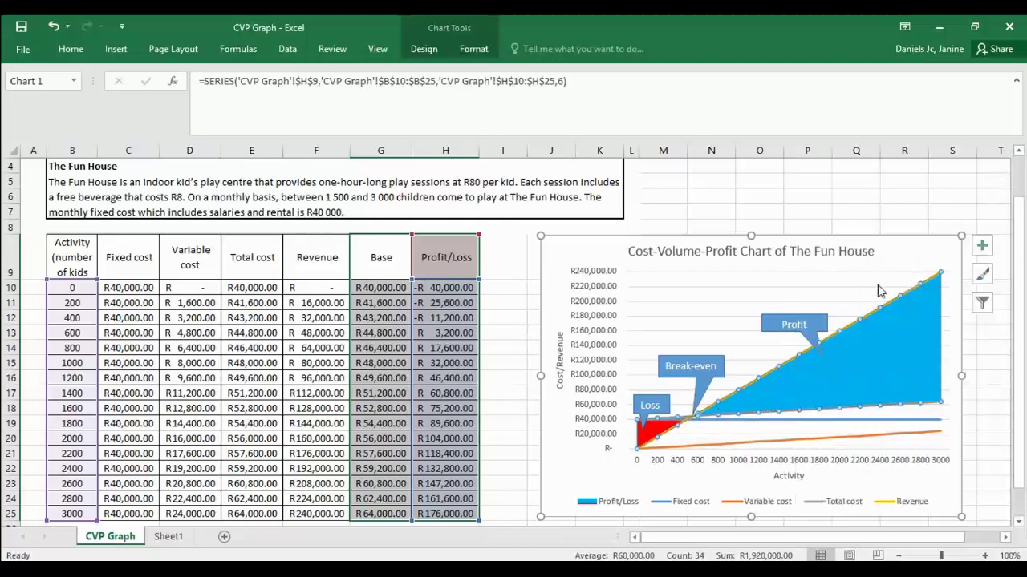
left_click(818, 324)
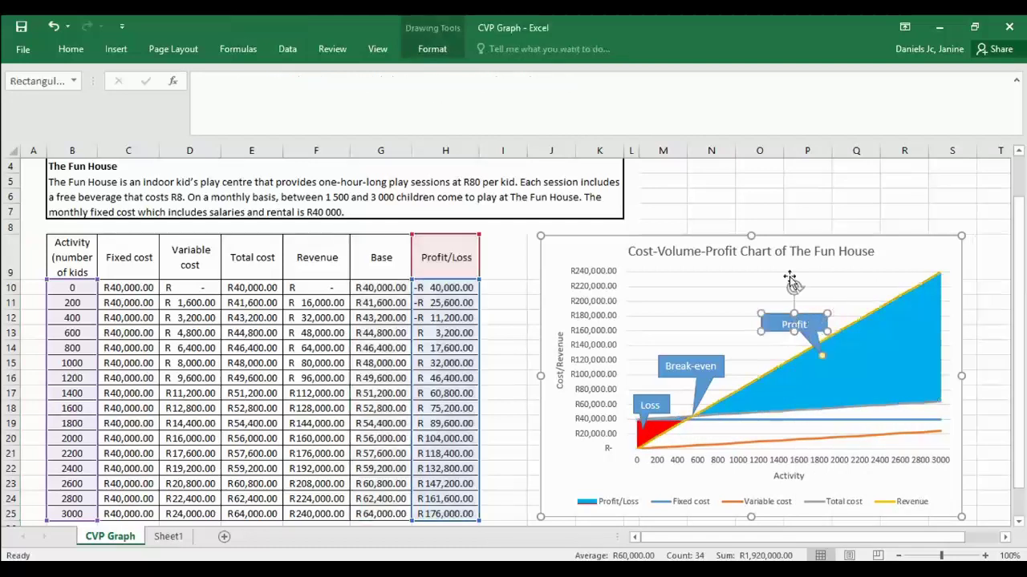
left_click(433, 49)
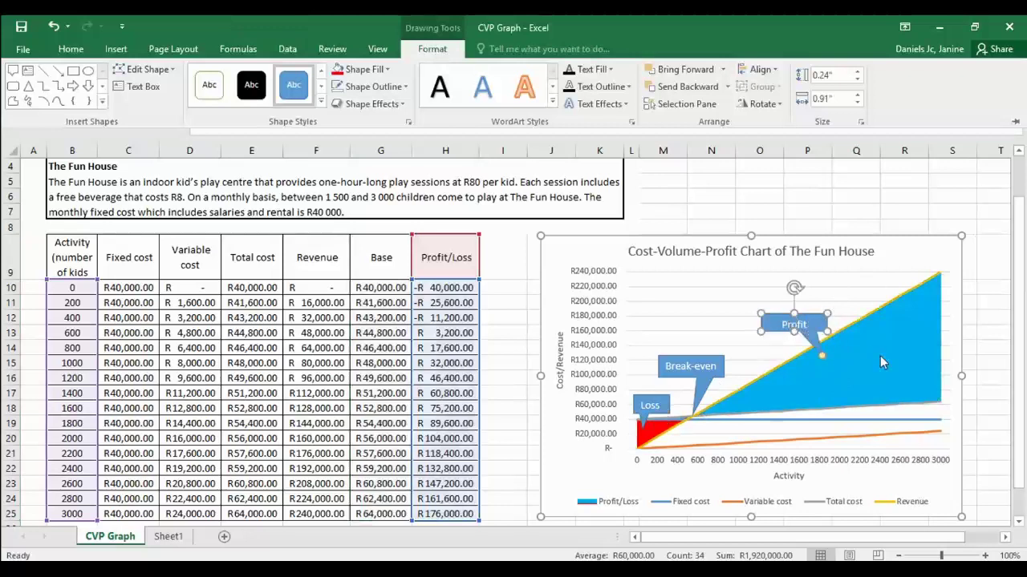
key("ctrl+F1")
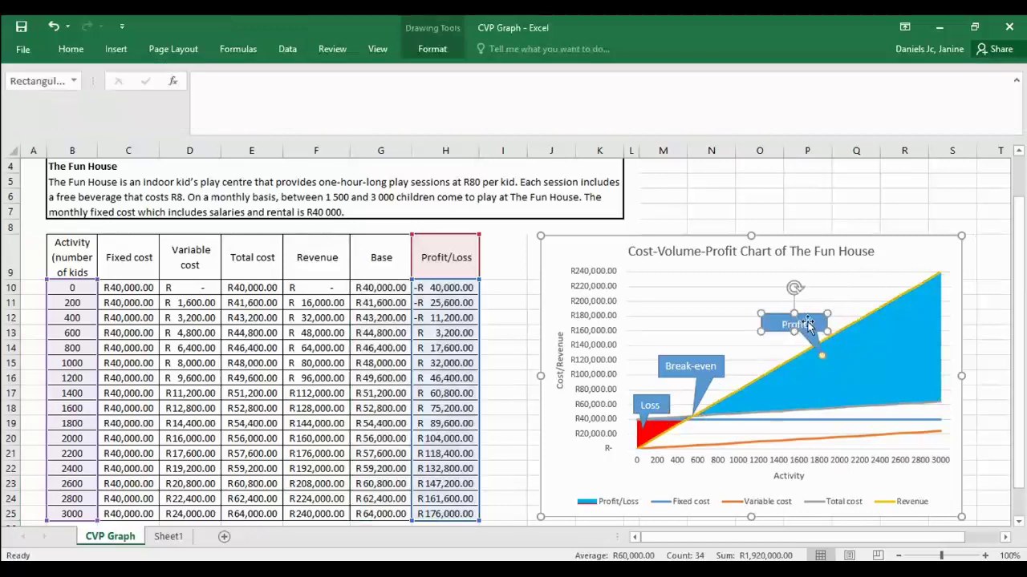
left_click(424, 51)
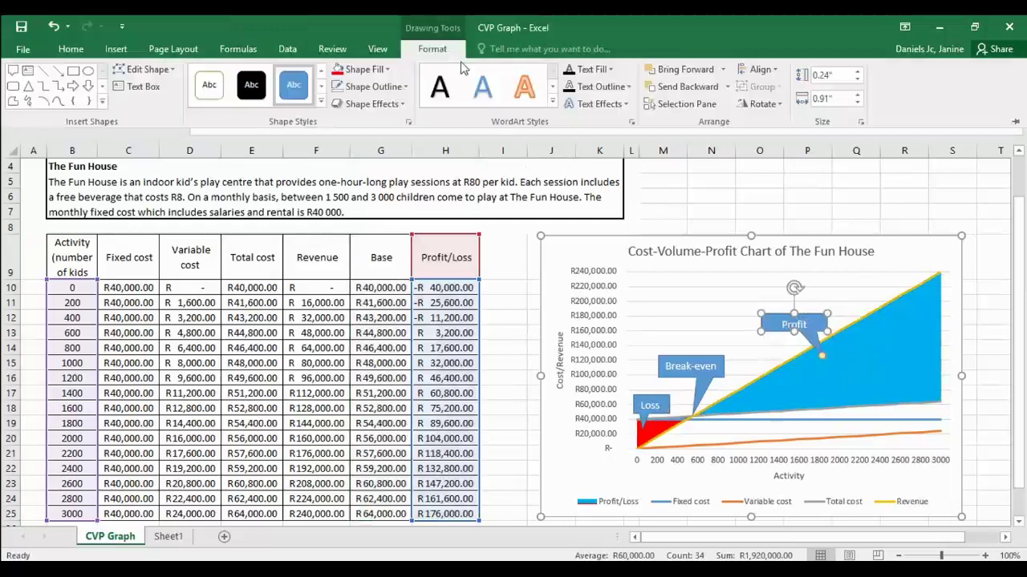
left_click(388, 70)
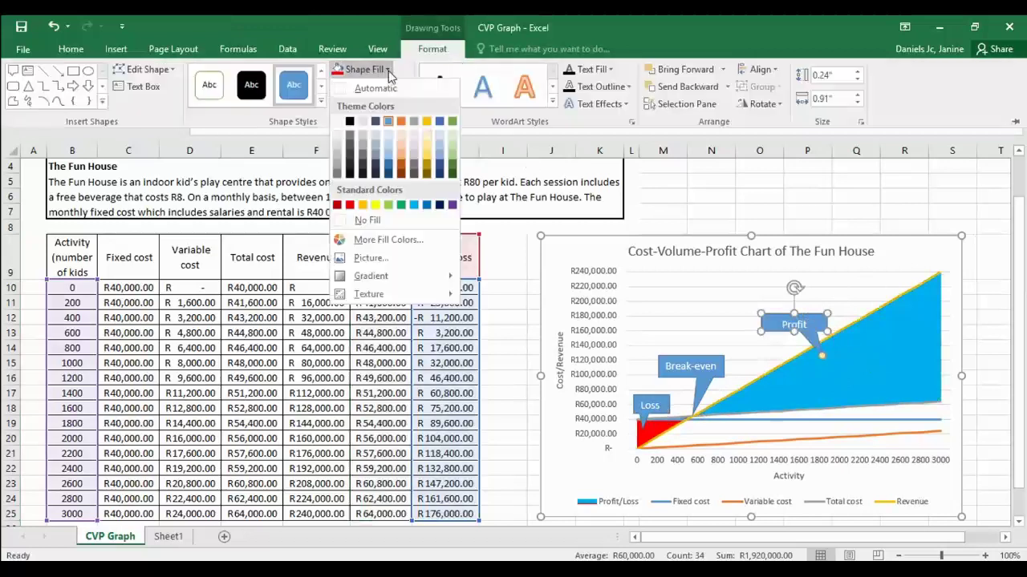
left_click(414, 205)
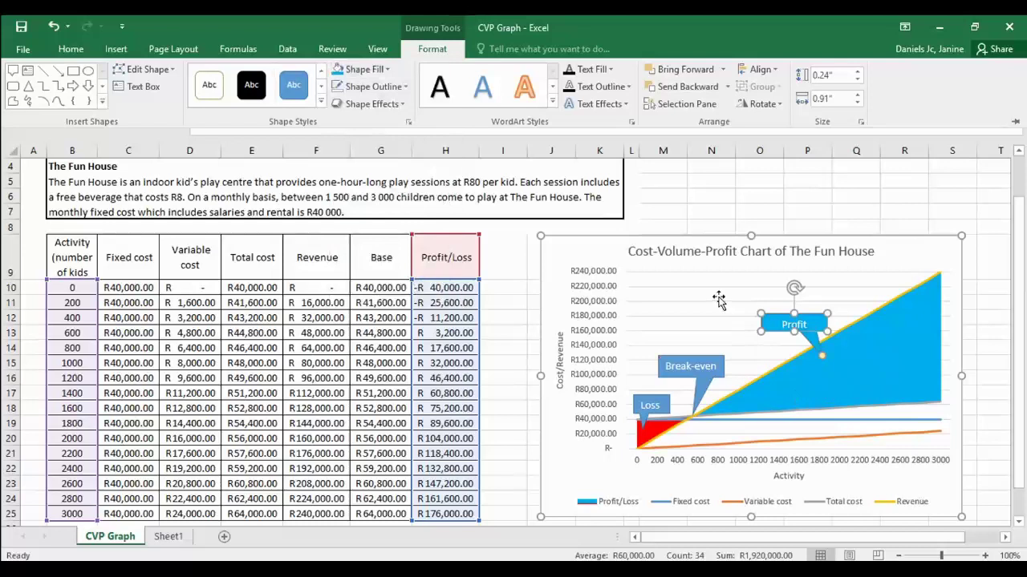
left_click(662, 403)
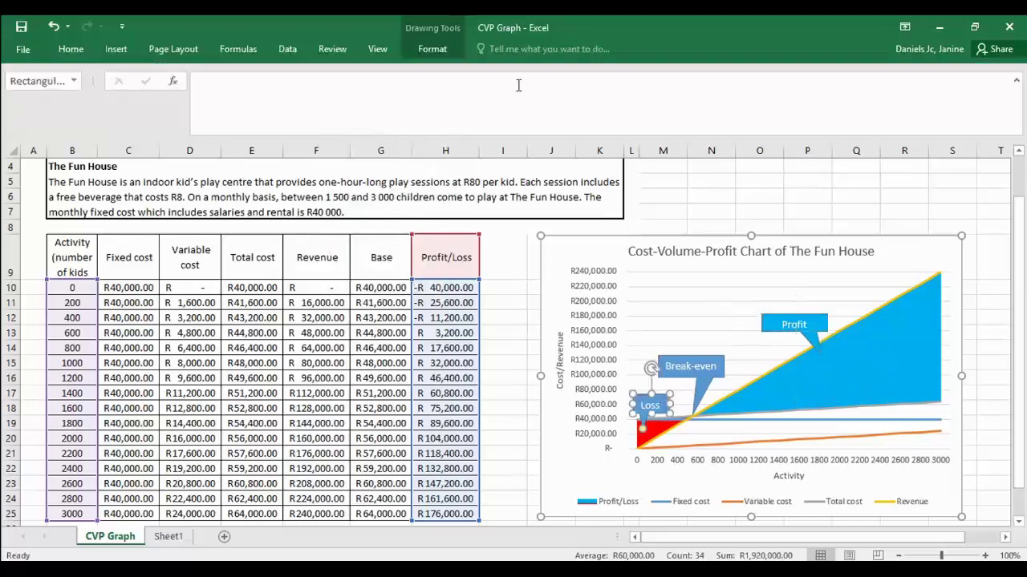
Step: Give the Loss callout a Red shape fill, collapse the ribbon, and click cell Q7
left_click(433, 53)
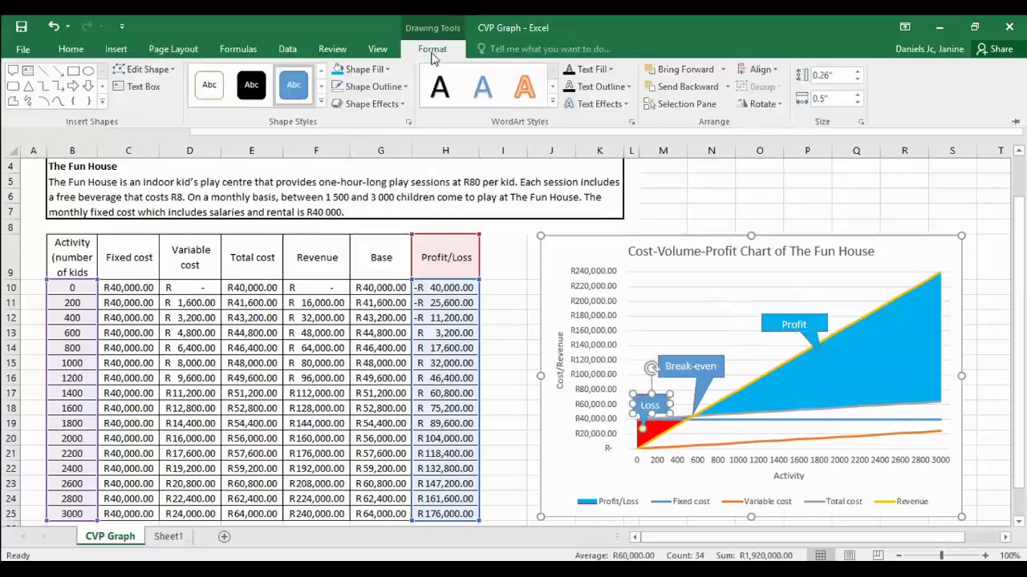
left_click(387, 70)
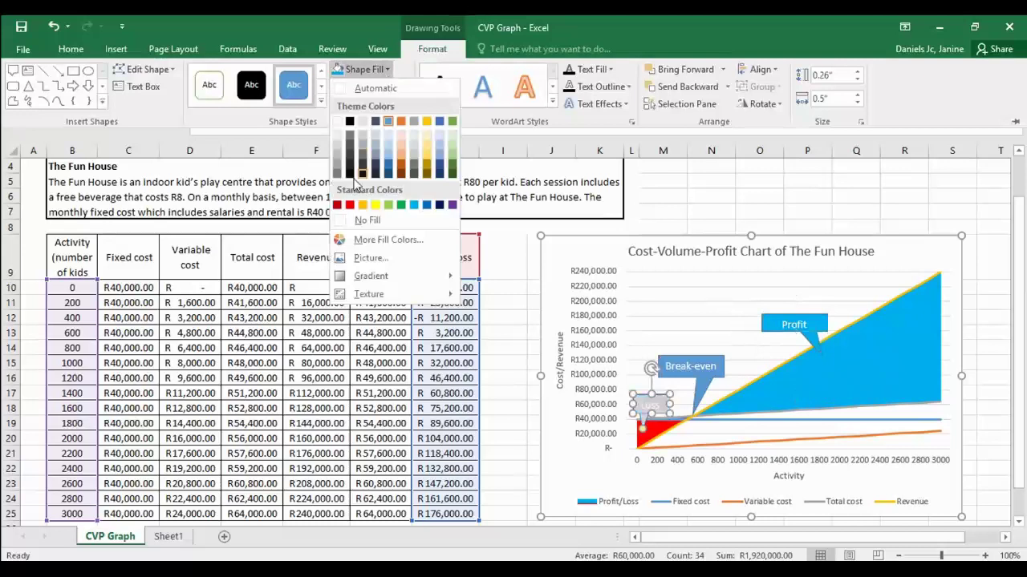
left_click(350, 207)
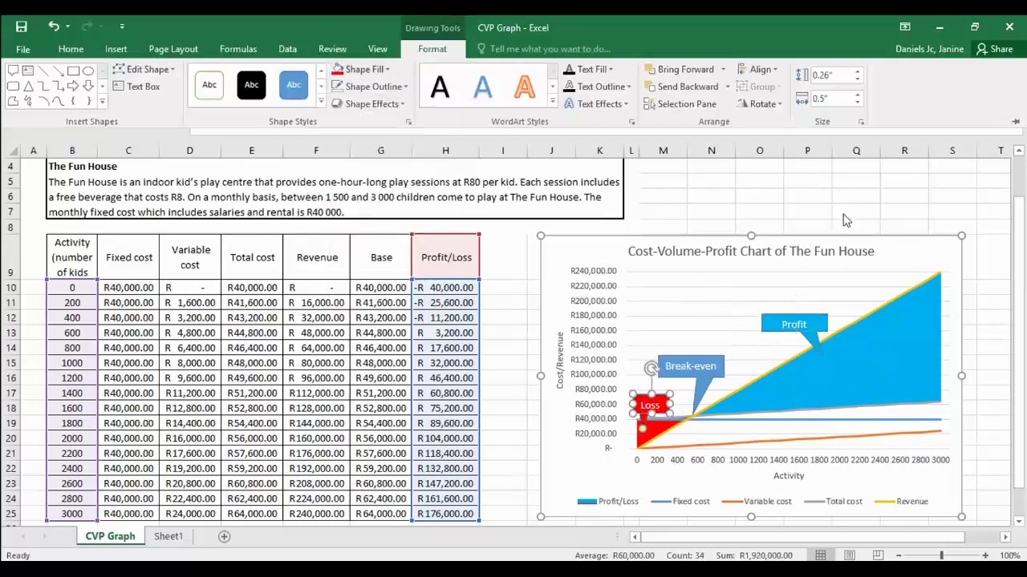
key("ctrl+F1")
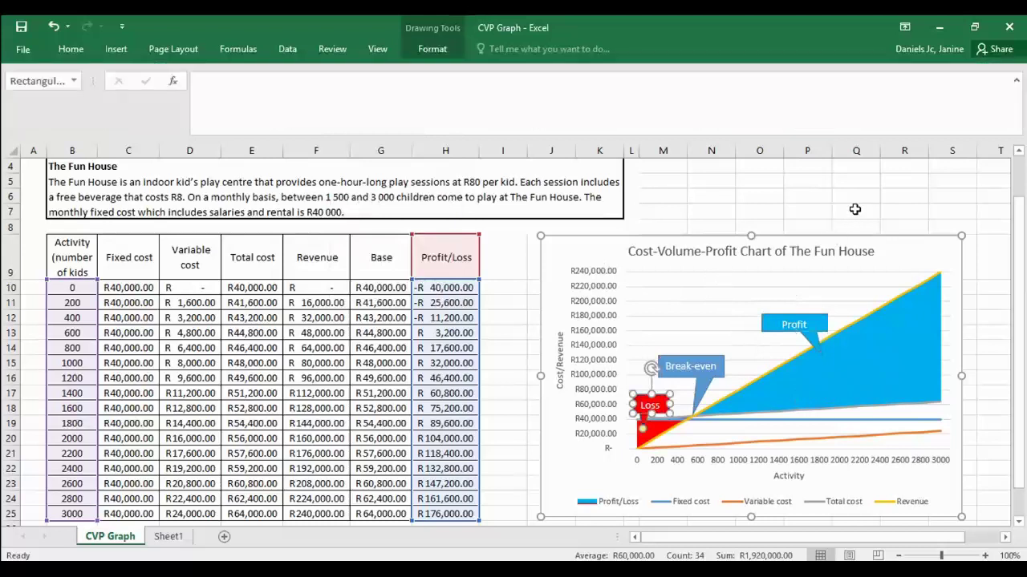
left_click(855, 210)
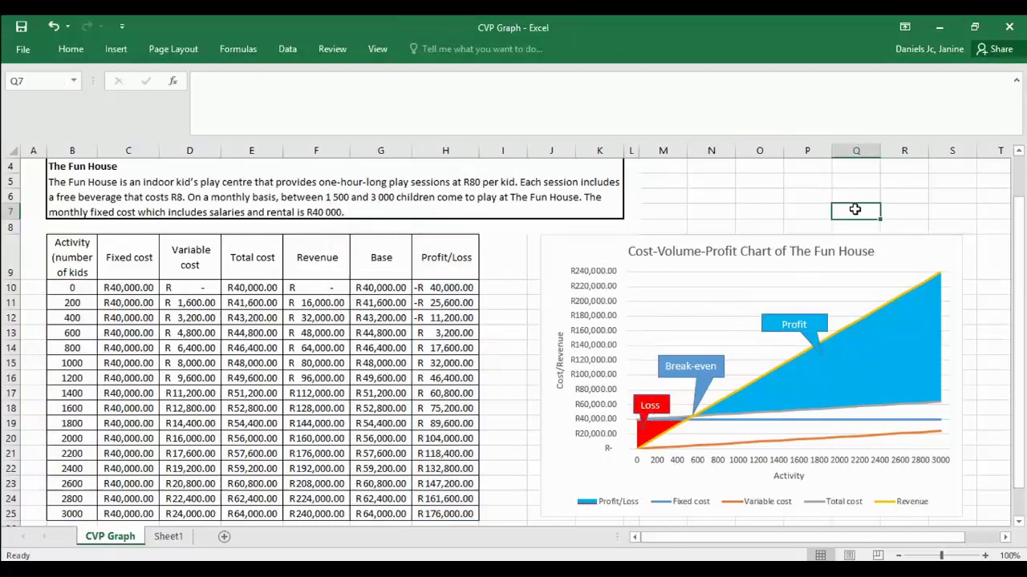